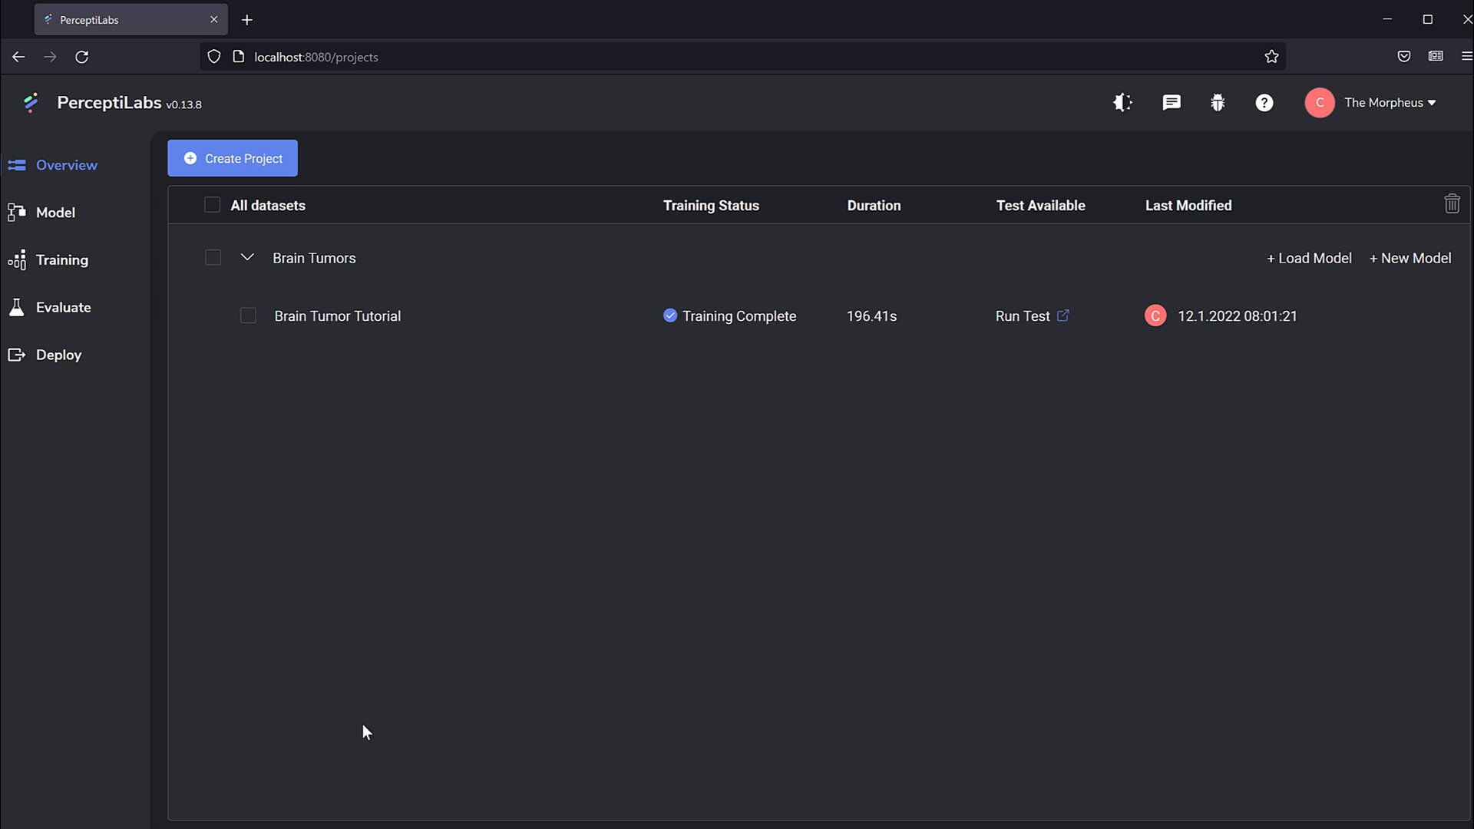
Review the Brain Tumor Tutorial's model graph and training results, and return to the project overview.
{"action": "left_click", "coordinate": [83, 224]}
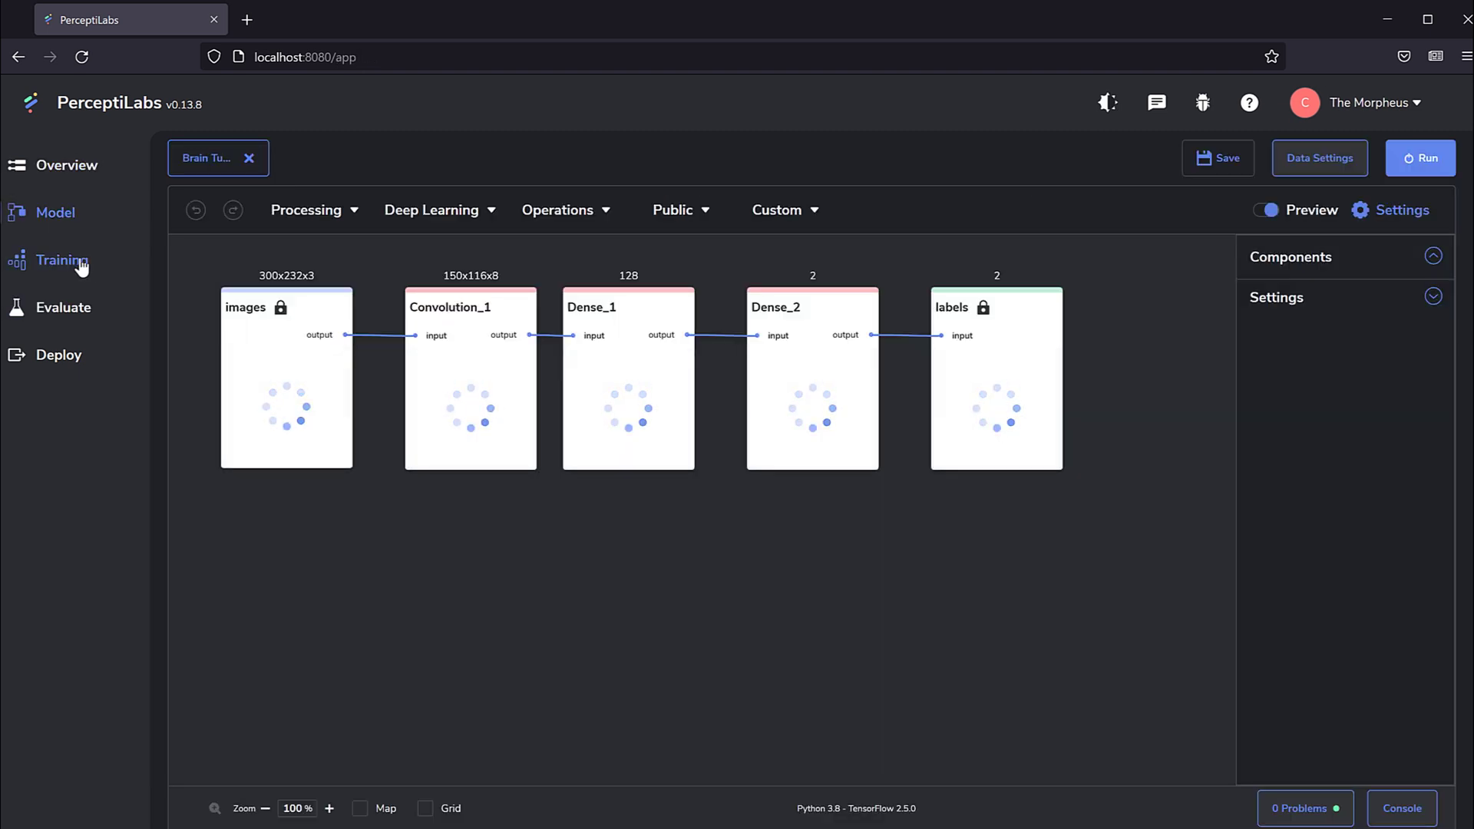
{"action": "left_click", "coordinate": [79, 263]}
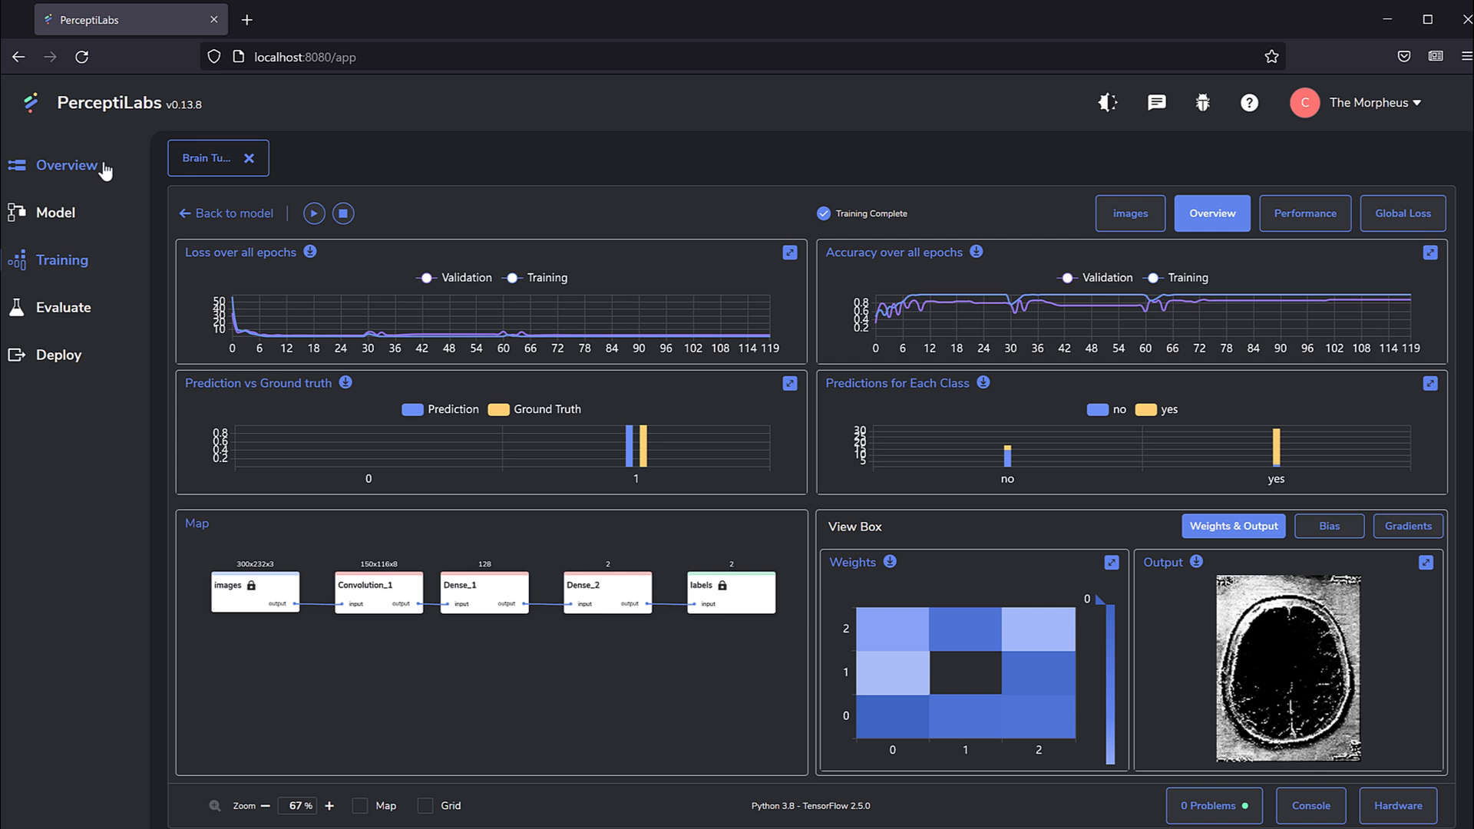
{"action": "left_click", "coordinate": [96, 173]}
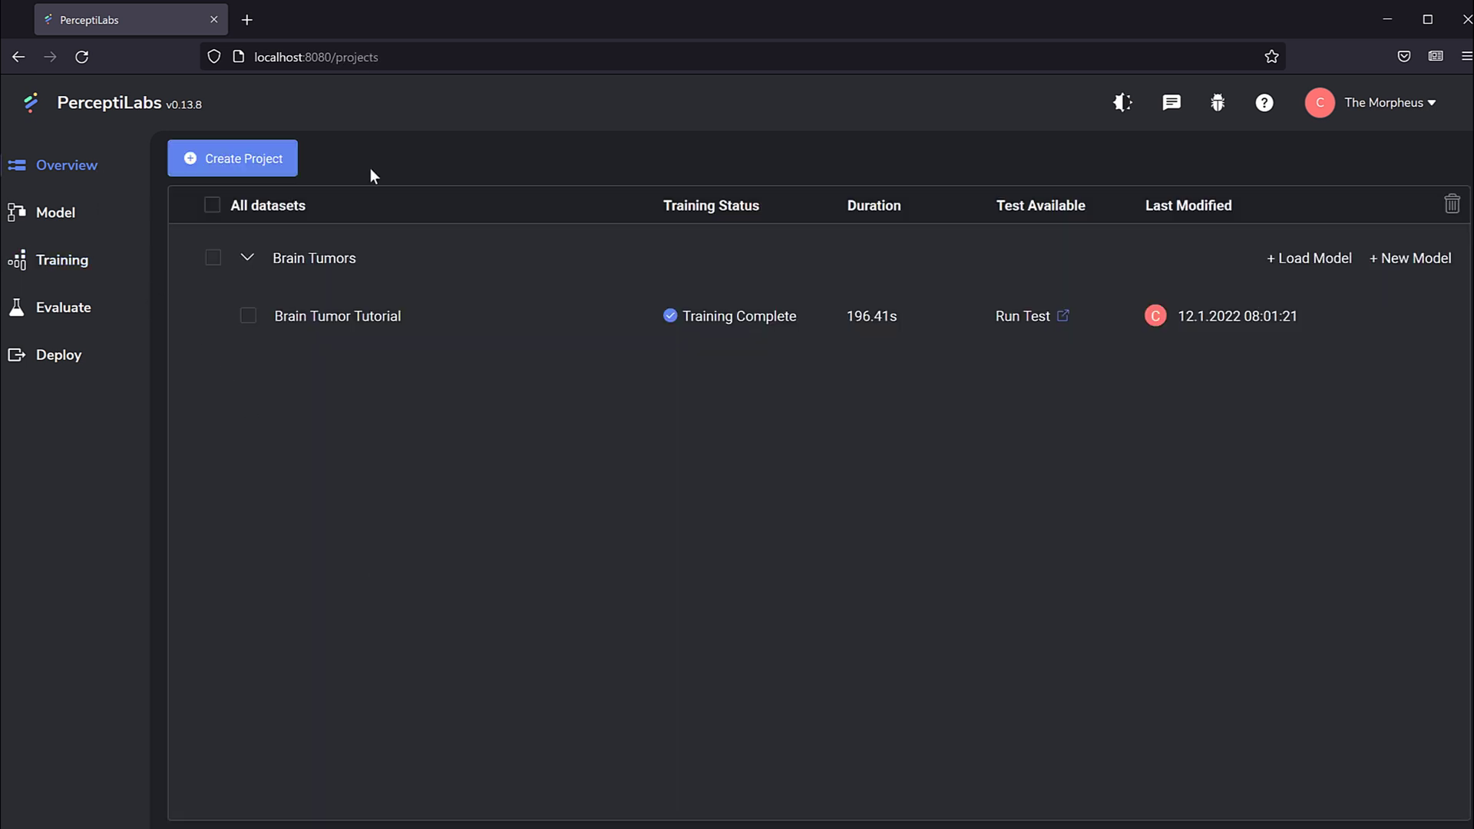
Browse the public datasets offered for a new Image Classification project, and close the dialog without choosing one.
{"action": "left_click", "coordinate": [244, 158]}
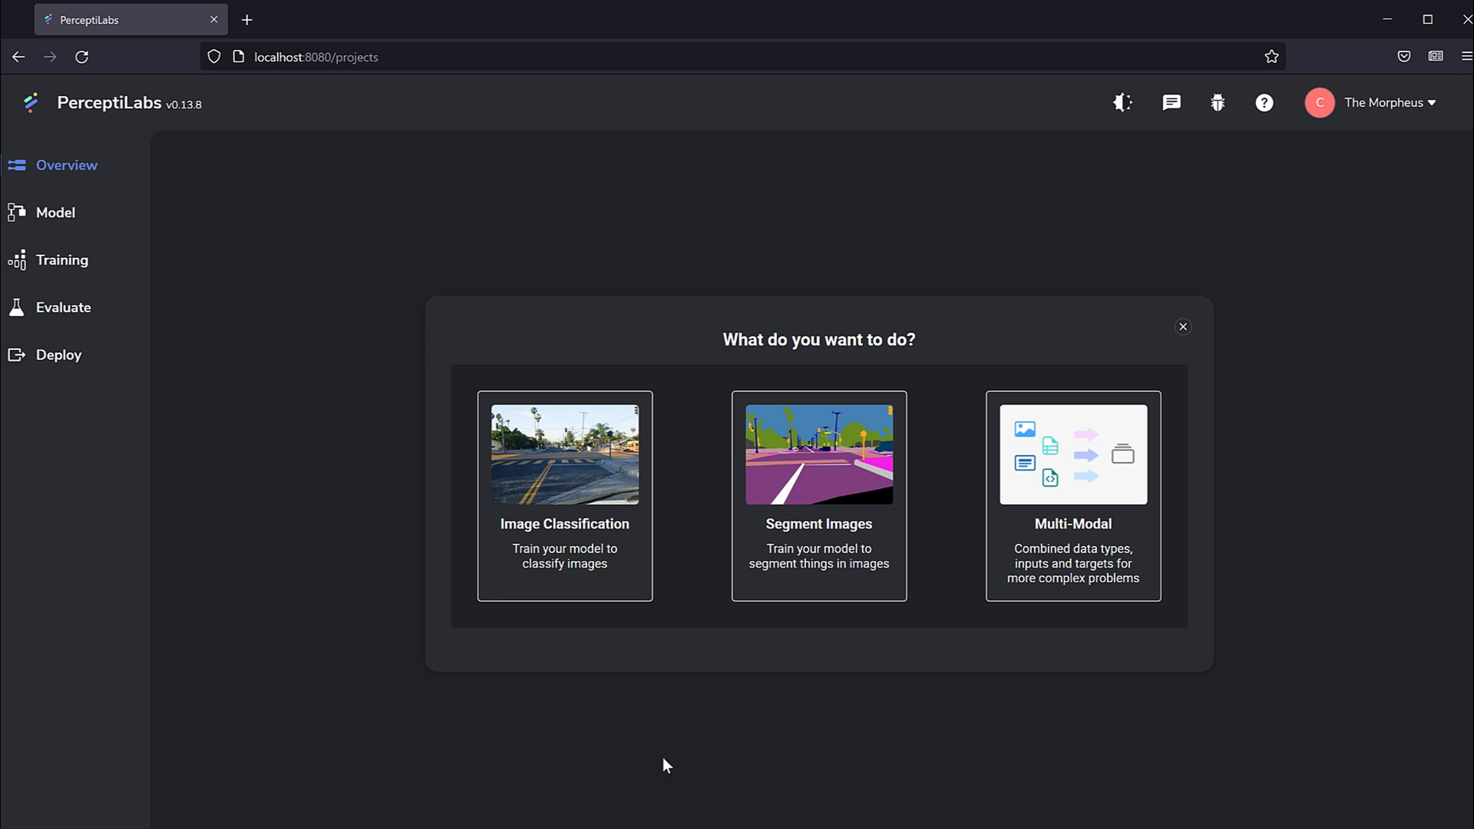
{"action": "left_click", "coordinate": [545, 559]}
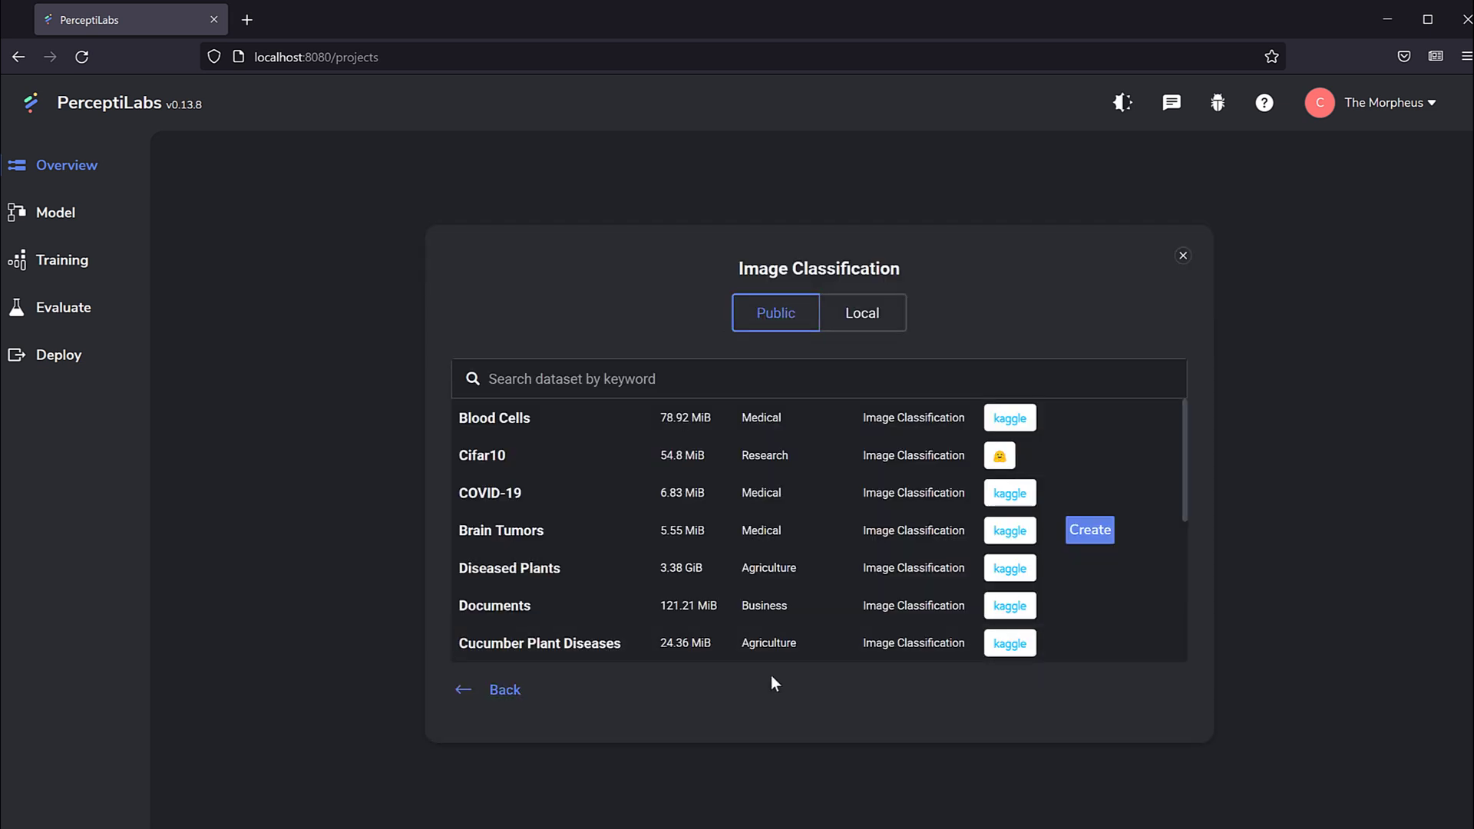
{"action": "scroll", "coordinate": [722, 461], "scroll_direction": "down", "scroll_amount": 5}
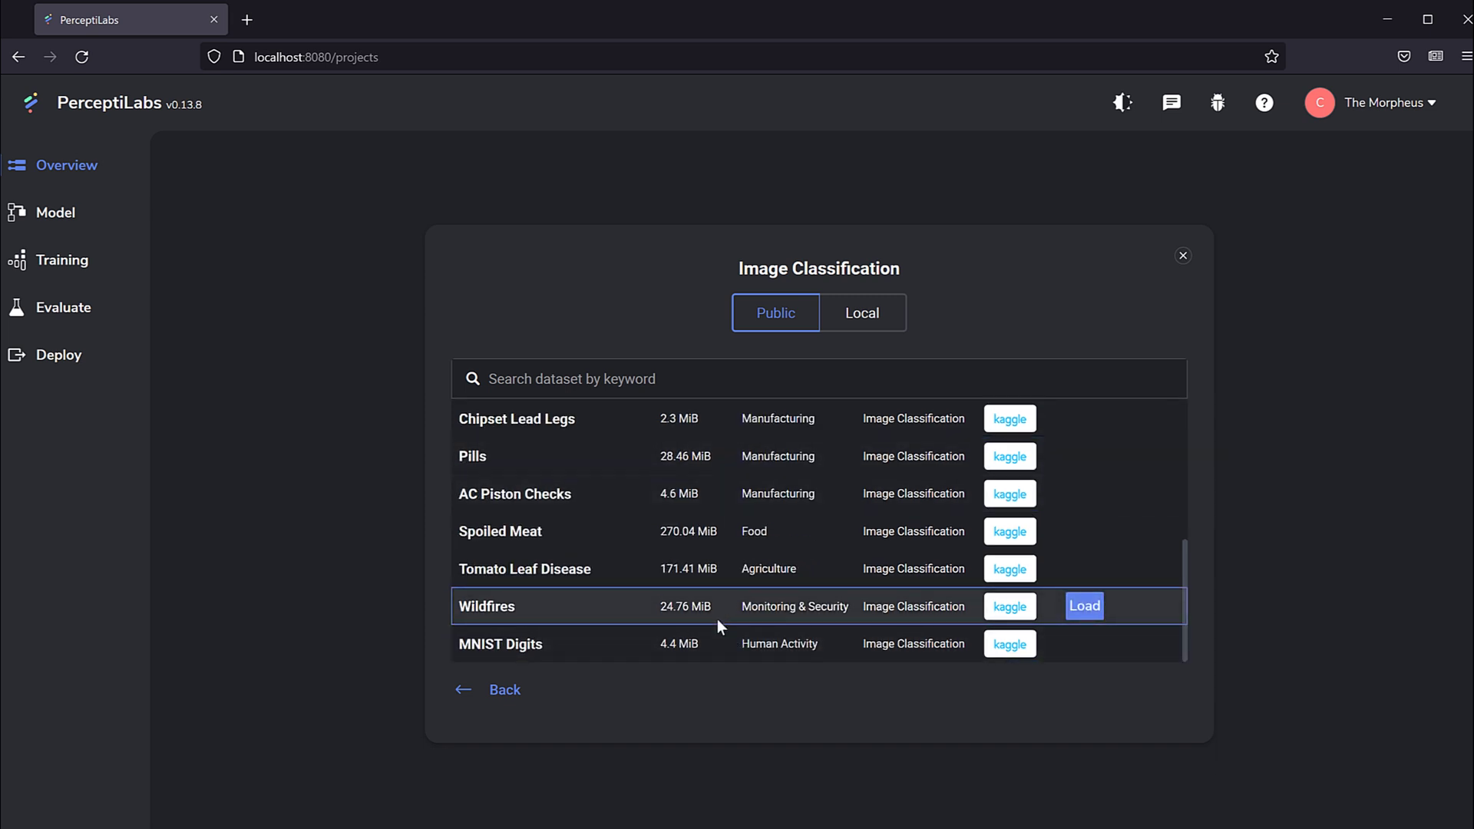
{"action": "scroll", "coordinate": [698, 624], "scroll_direction": "up", "scroll_amount": 5}
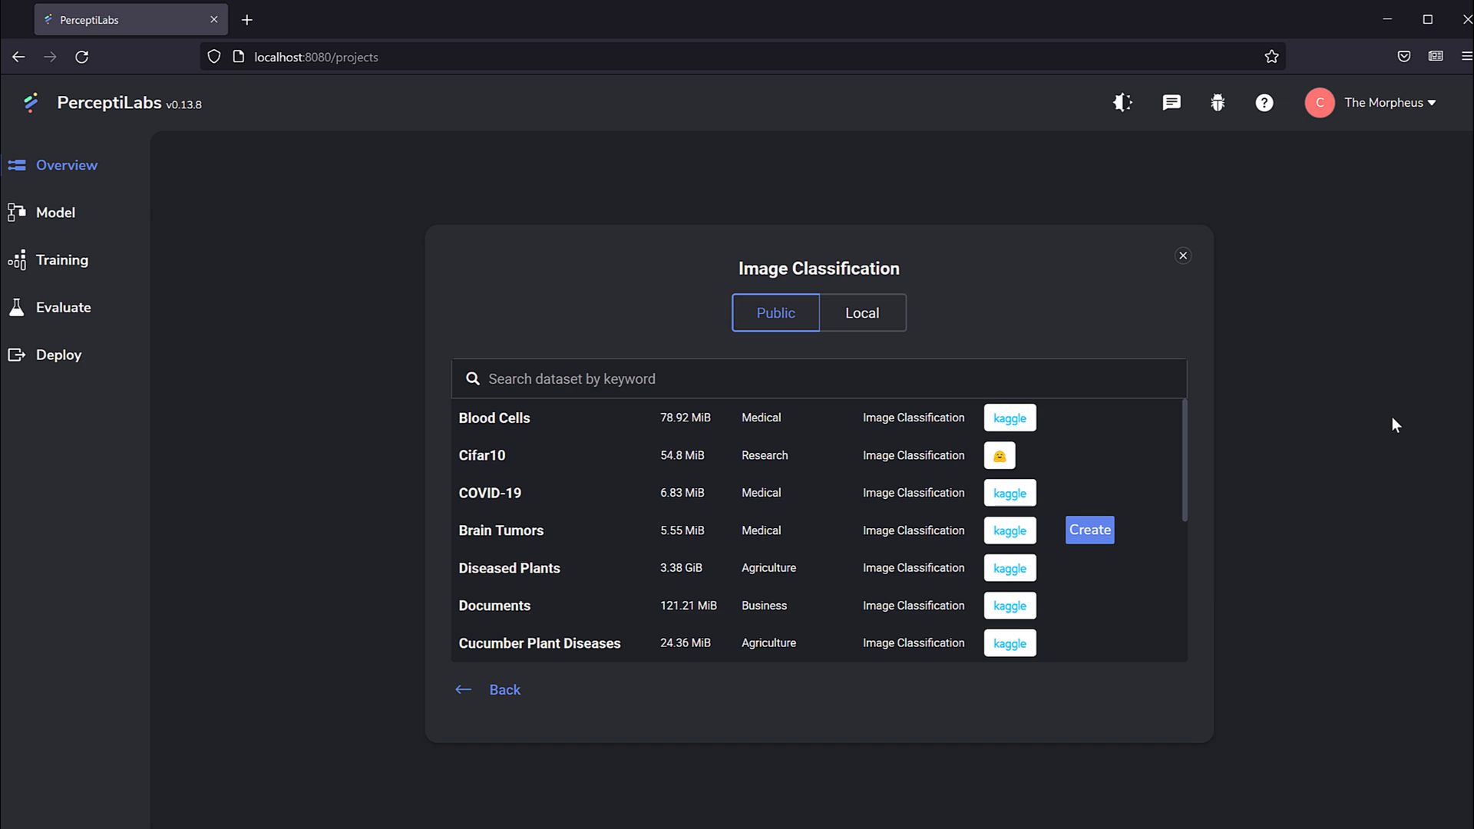
{"action": "left_click", "coordinate": [1183, 259]}
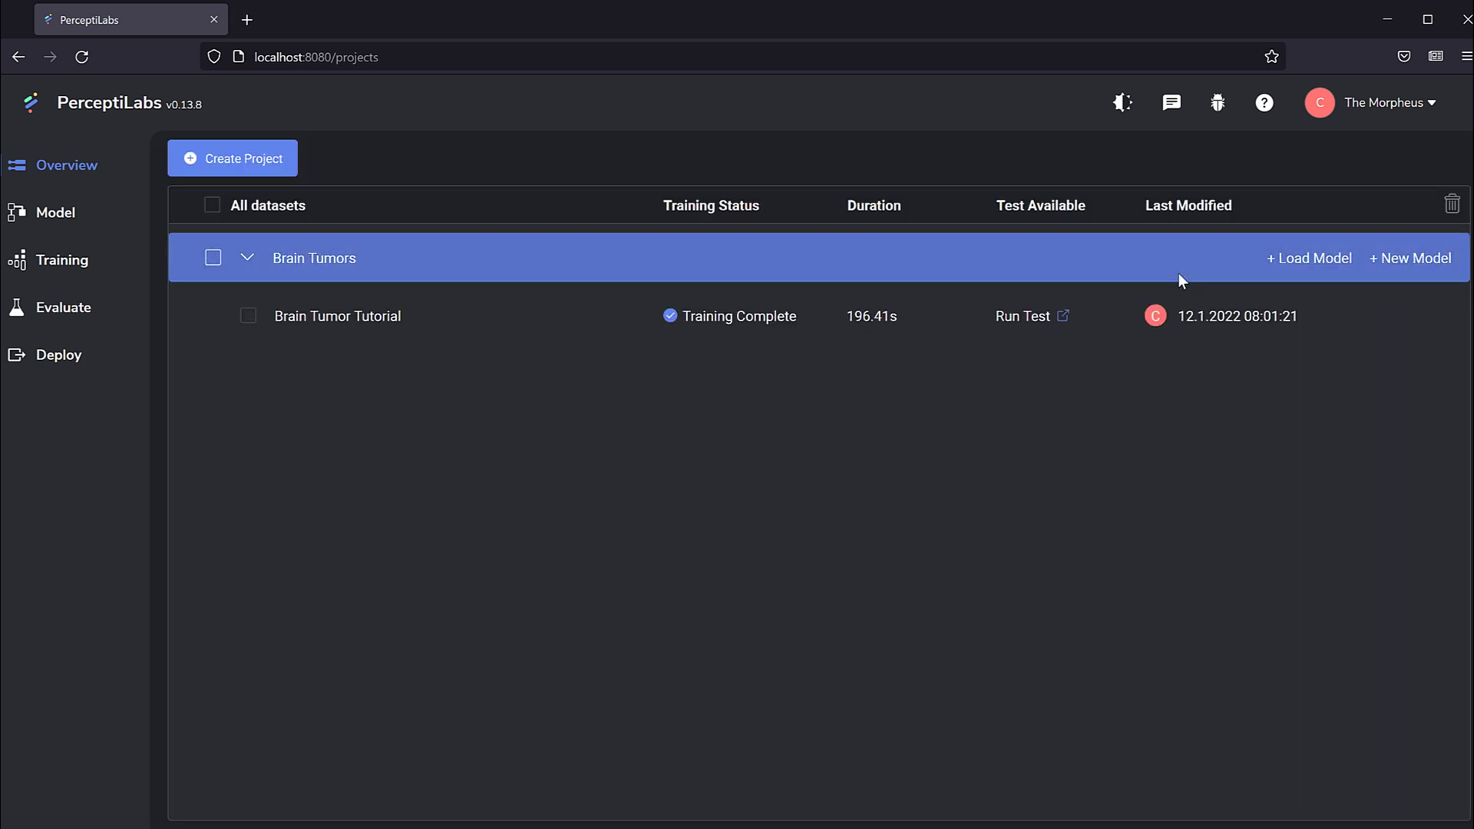
Start a new Image Classification project and choose a local dataset as its source.
{"action": "left_click", "coordinate": [178, 155]}
{"action": "left_click", "coordinate": [542, 549]}
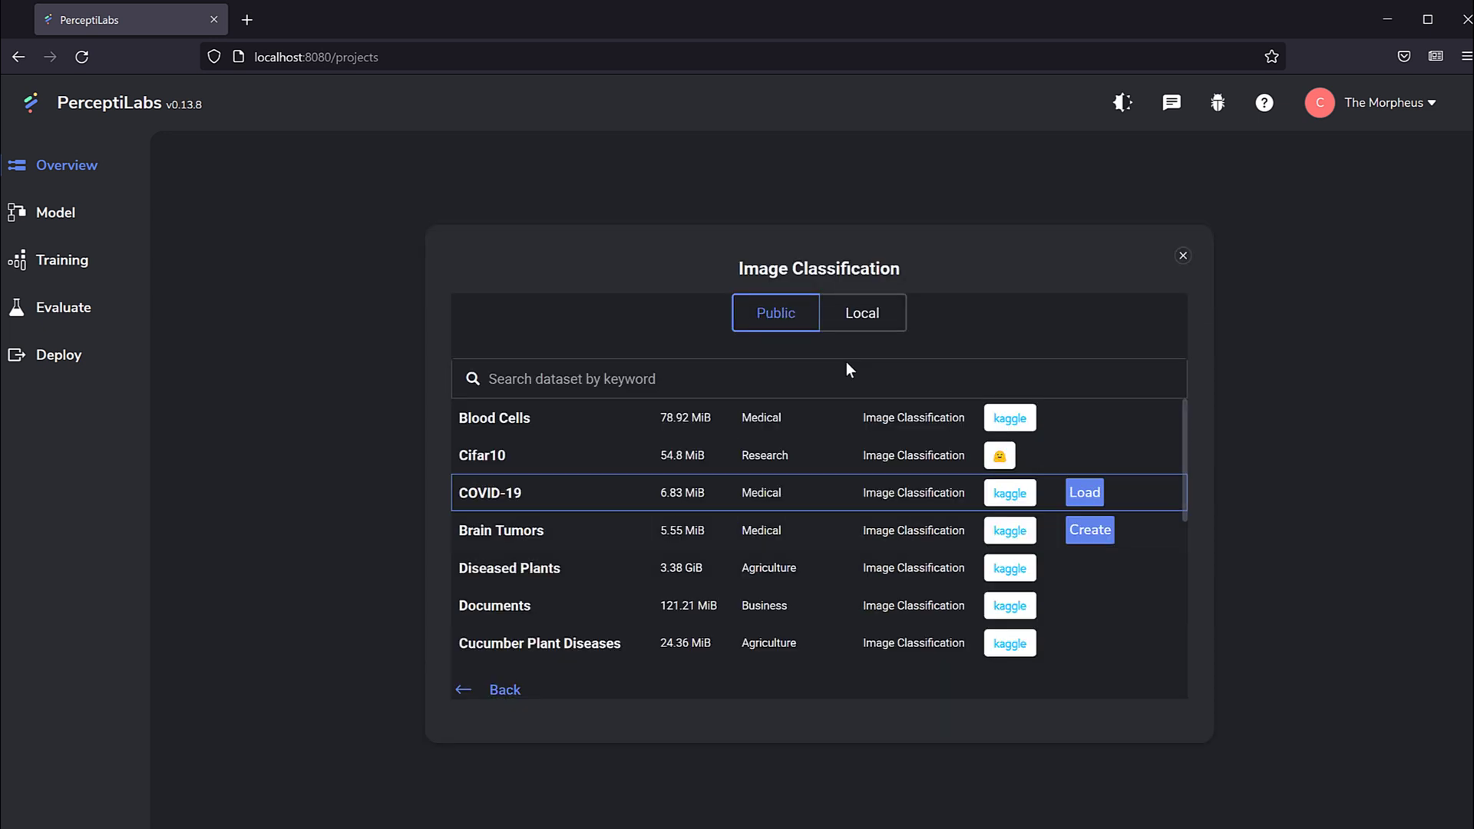
{"action": "left_click", "coordinate": [860, 326]}
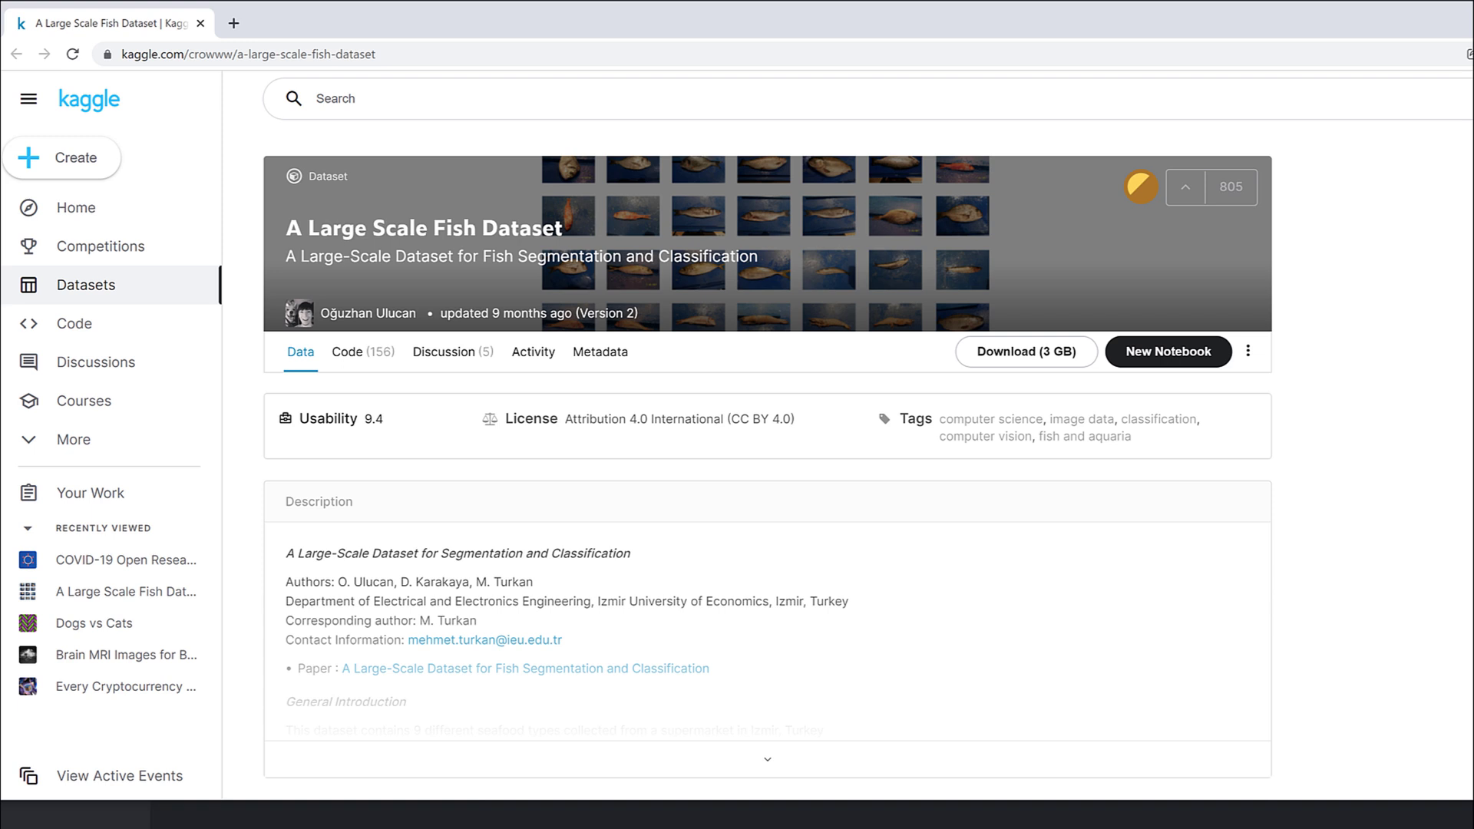
On Kaggle's A Large Scale Fish Dataset page, examine the description and the species folders inside the nested Fish_Dataset folder.
{"action": "scroll", "coordinate": [767, 460], "scroll_direction": "down", "scroll_amount": 3}
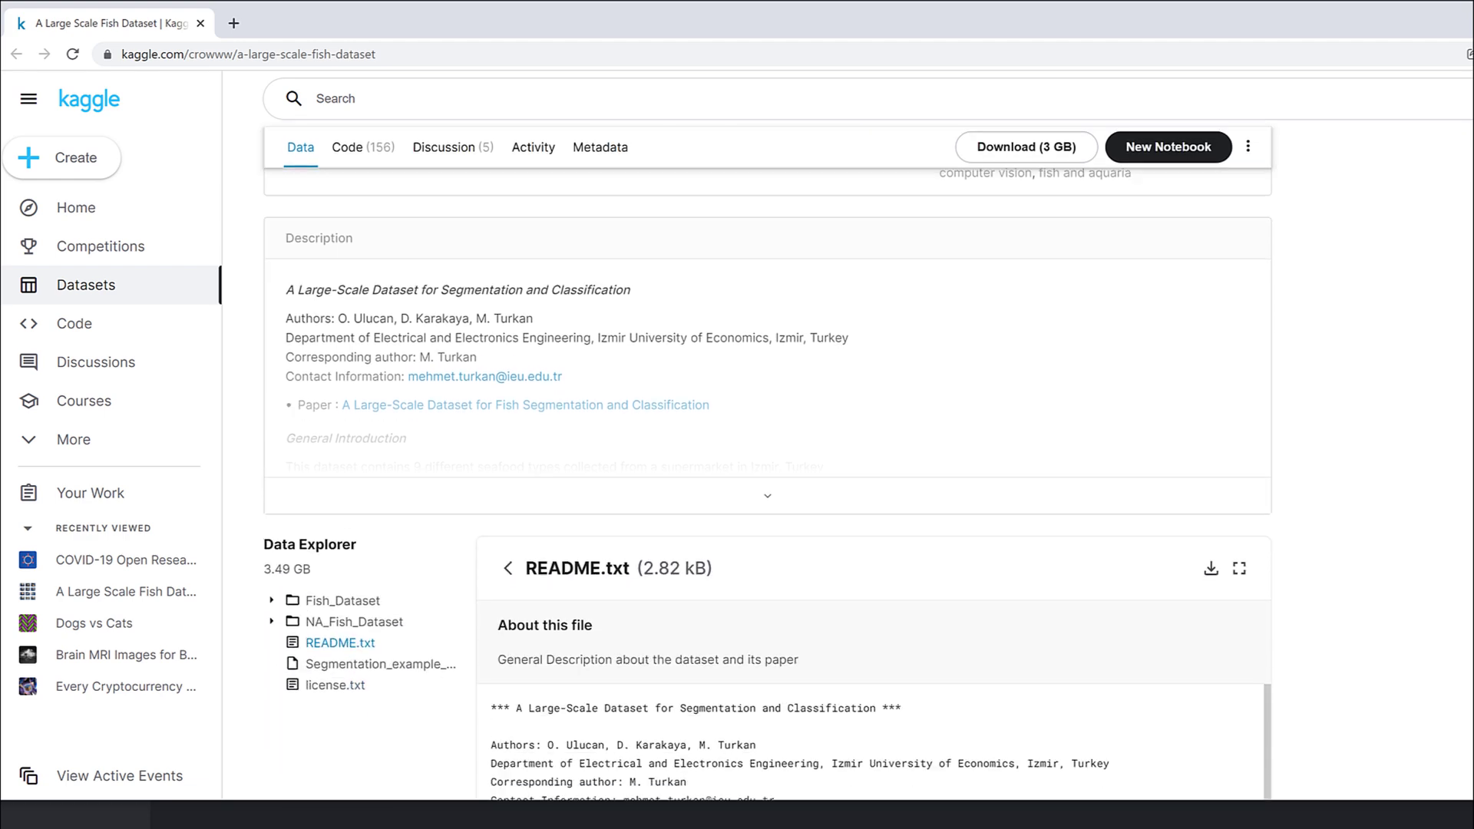
{"action": "scroll", "coordinate": [767, 460], "scroll_direction": "up", "scroll_amount": 3}
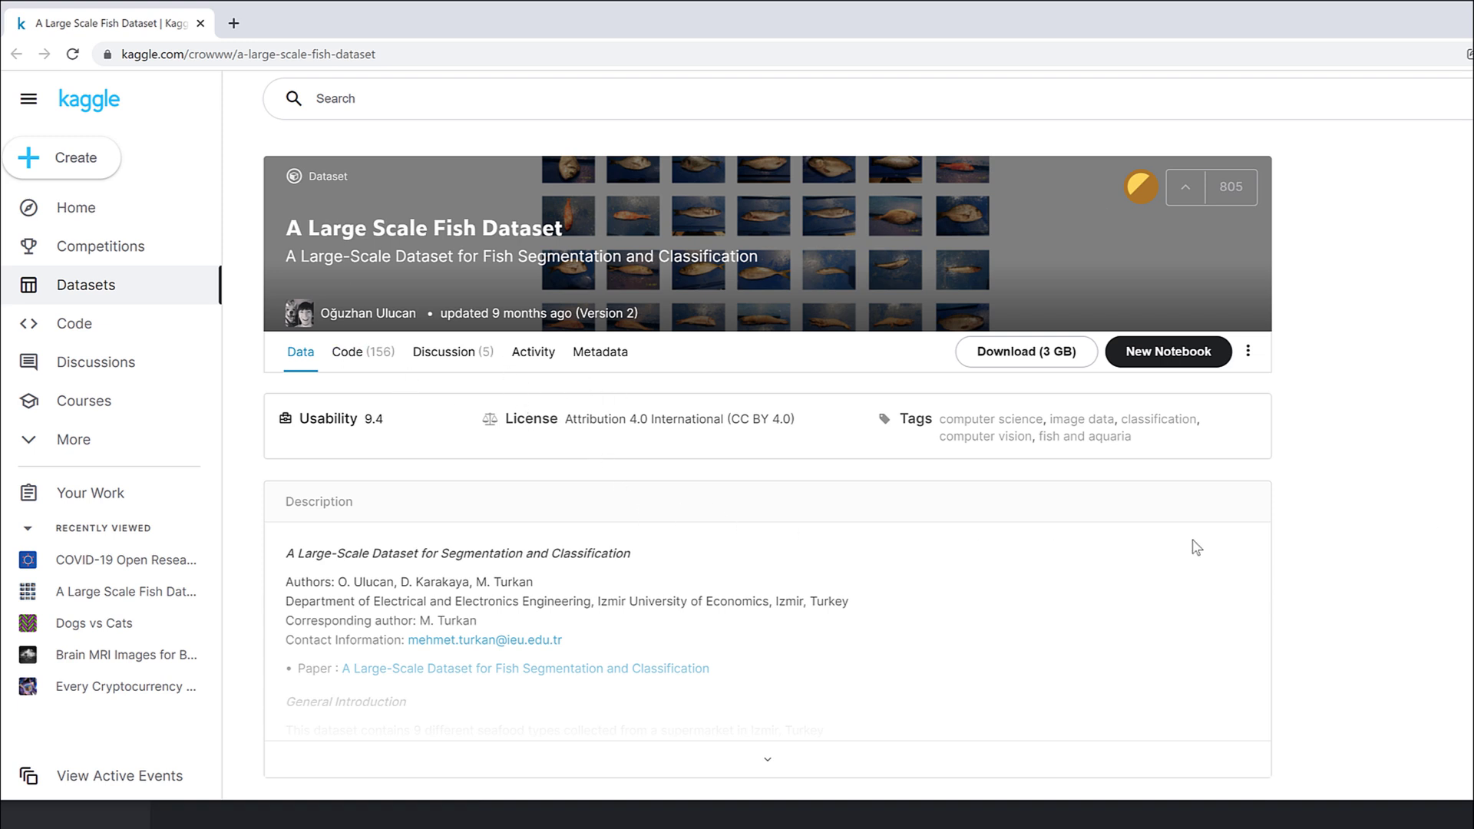
{"action": "scroll", "coordinate": [1299, 595], "scroll_direction": "down", "scroll_amount": 2}
{"action": "scroll", "coordinate": [1302, 578], "scroll_direction": "down", "scroll_amount": 5}
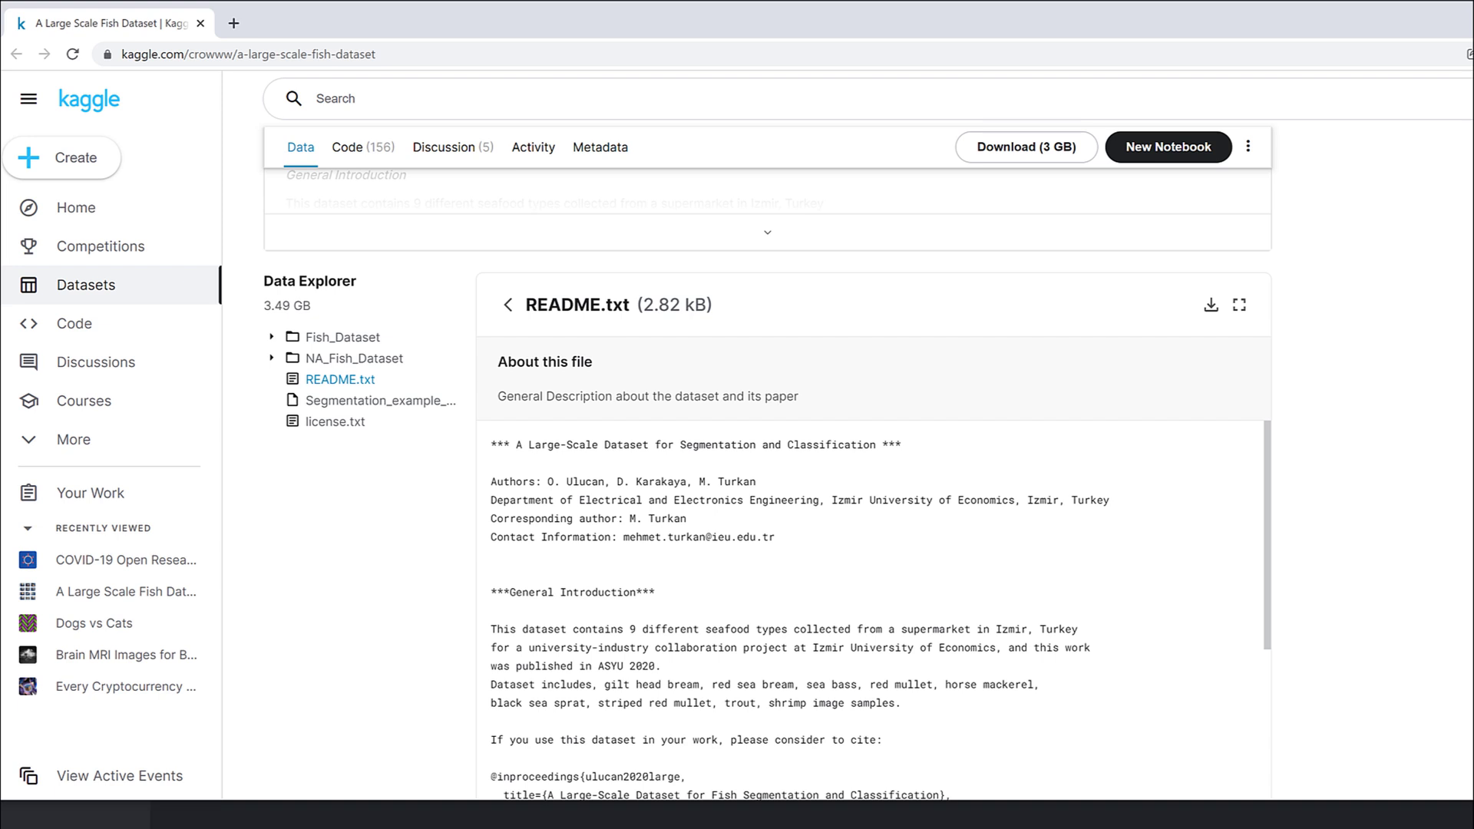
{"action": "left_click", "coordinate": [272, 337]}
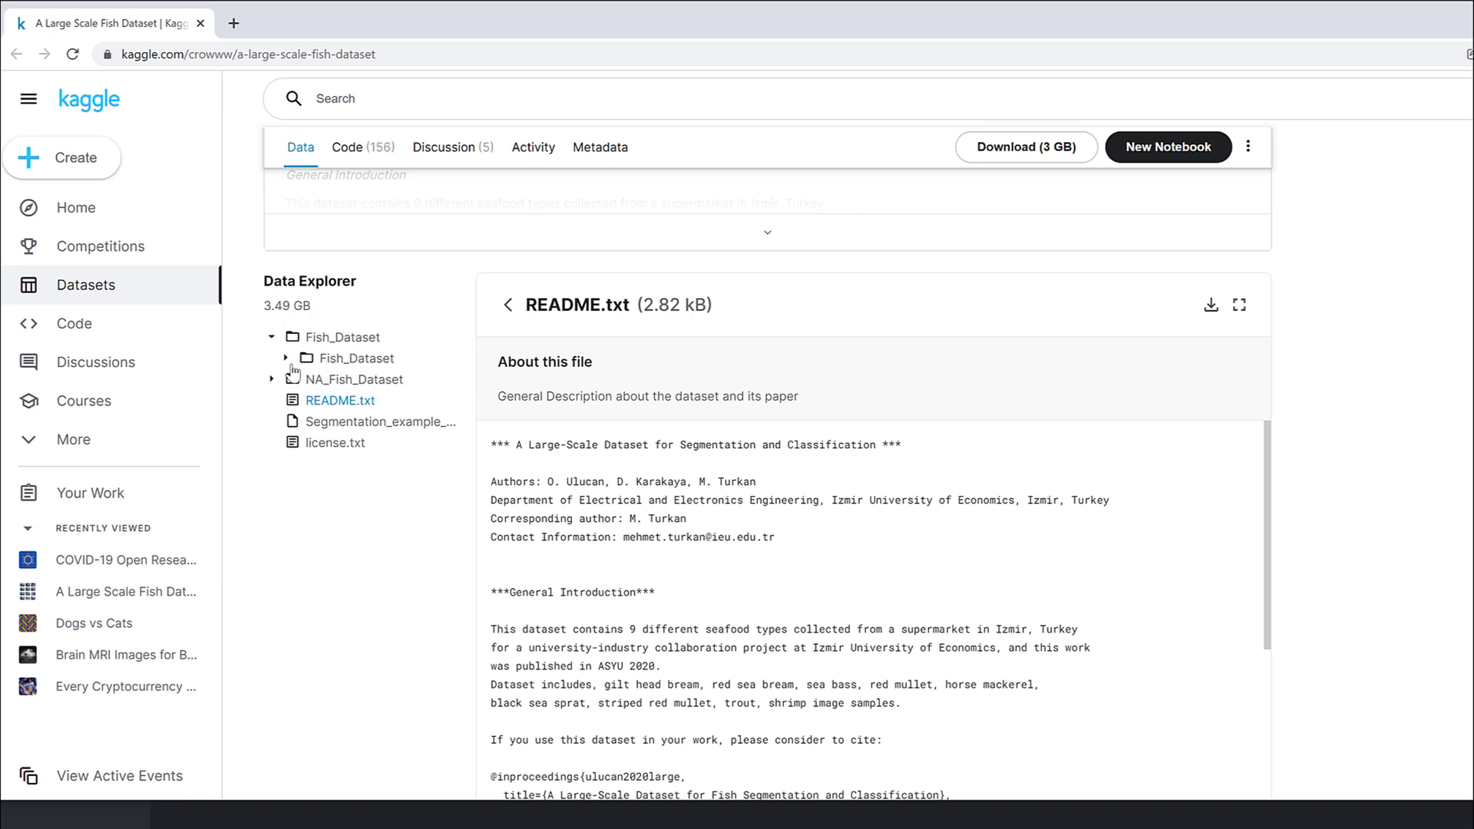
{"action": "left_click", "coordinate": [286, 360]}
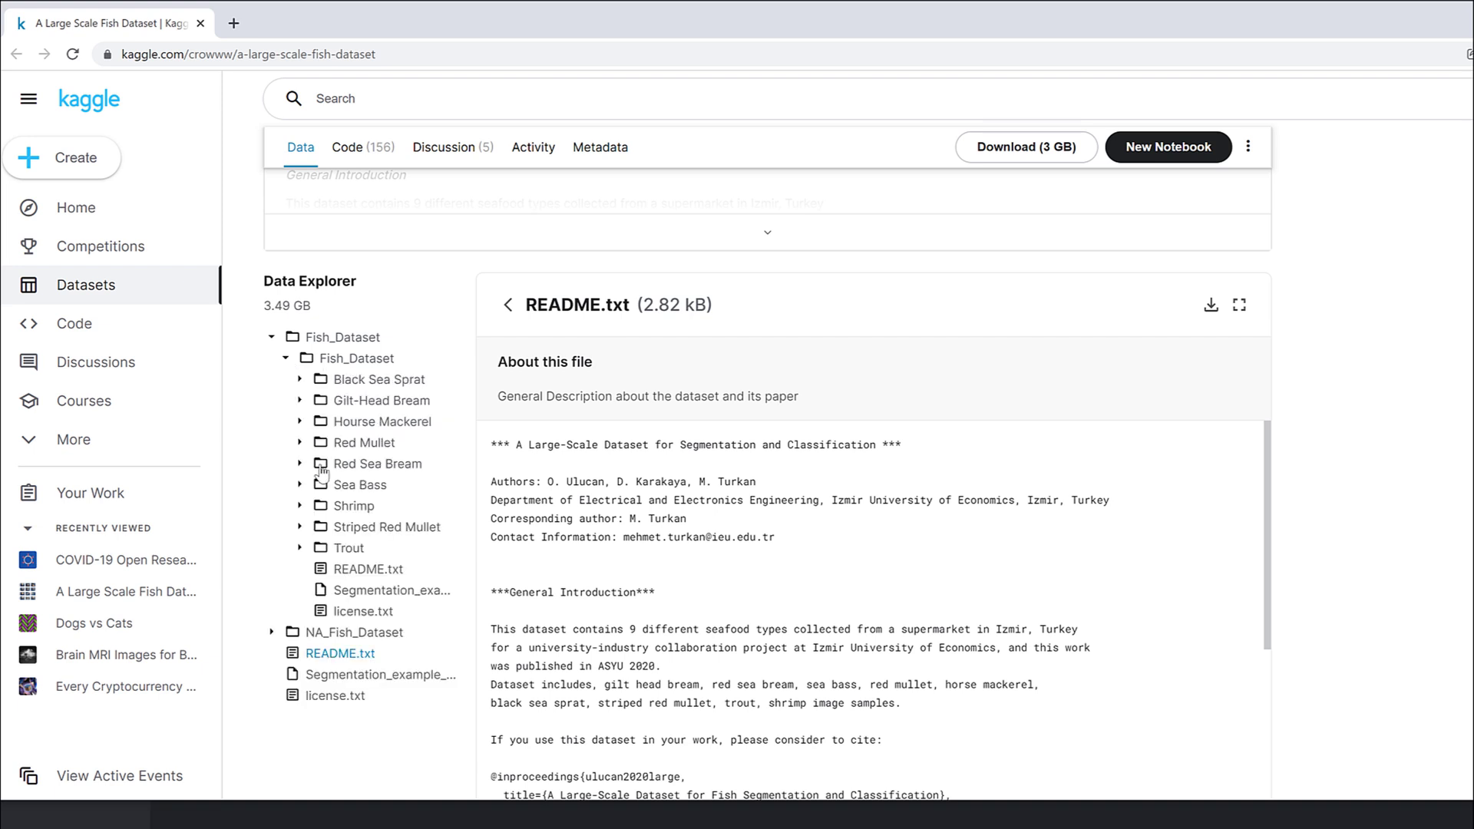
{"action": "scroll", "coordinate": [315, 231], "scroll_direction": "up", "scroll_amount": 7}
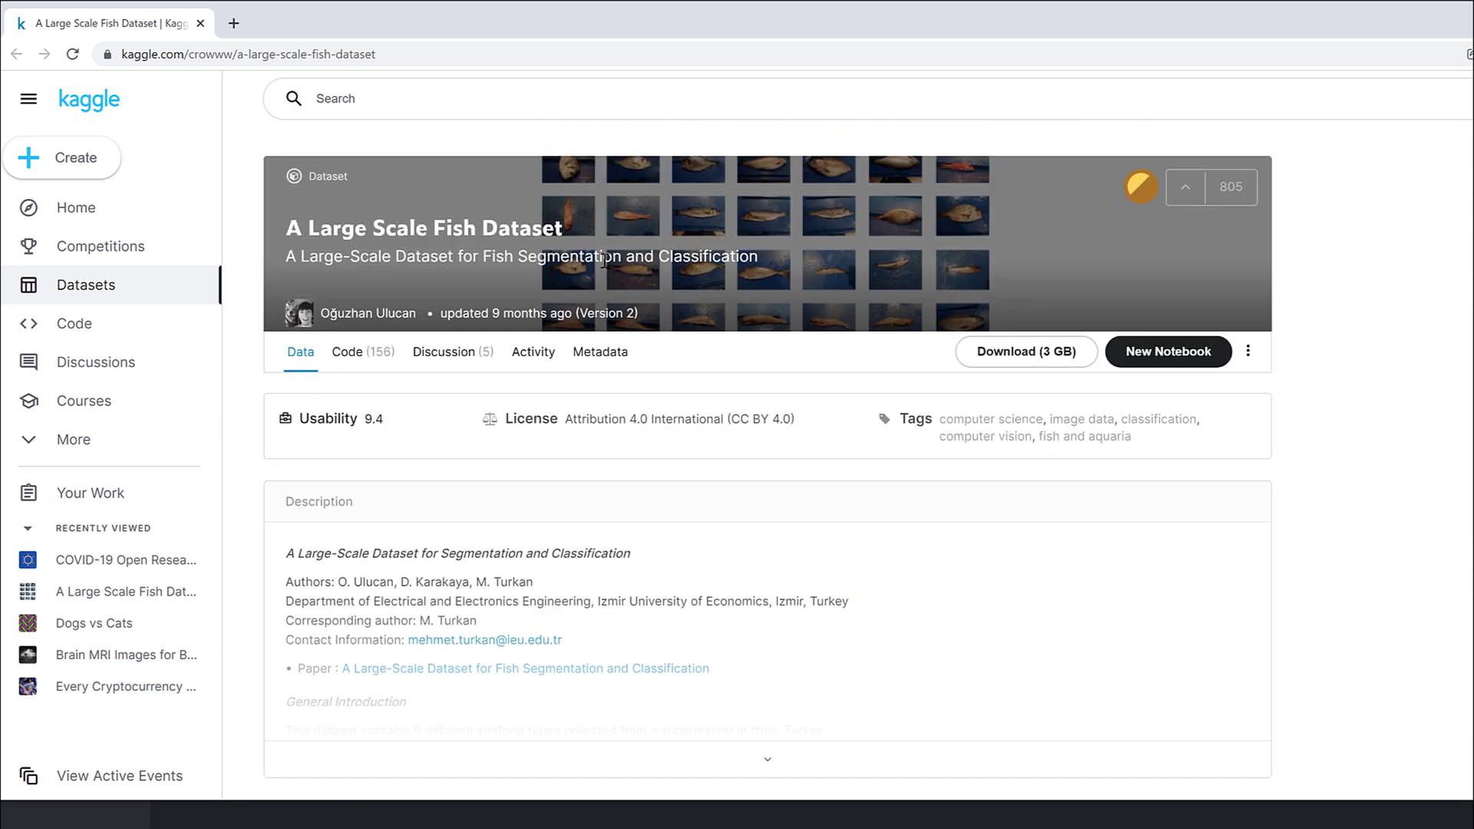
Examine the fish dataset's usability rating and the criteria behind it.
{"action": "mouse_move", "coordinate": [372, 417]}
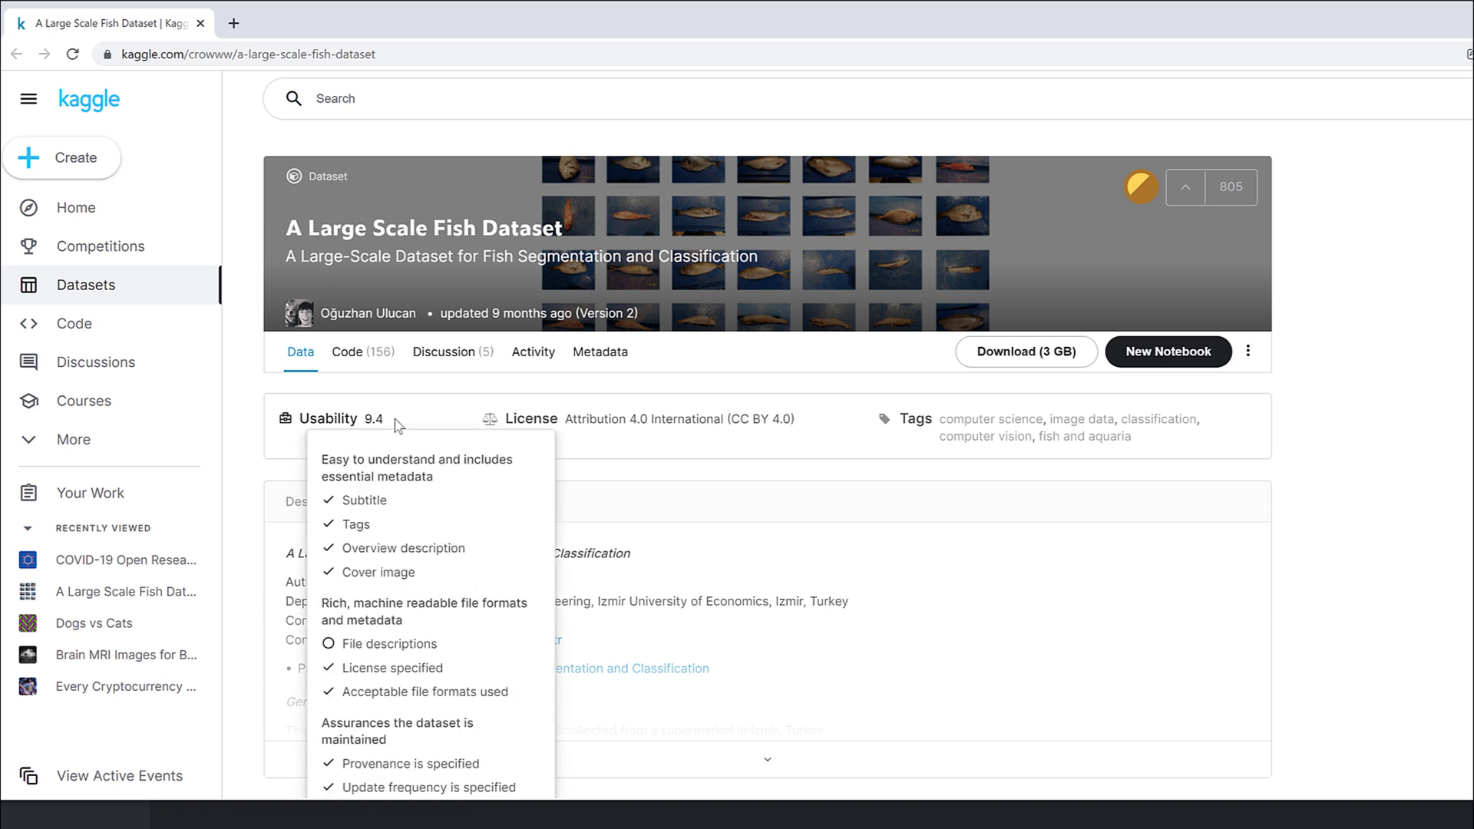
{"action": "left_click_drag", "start_coordinate": [384, 418], "coordinate": [297, 418]}
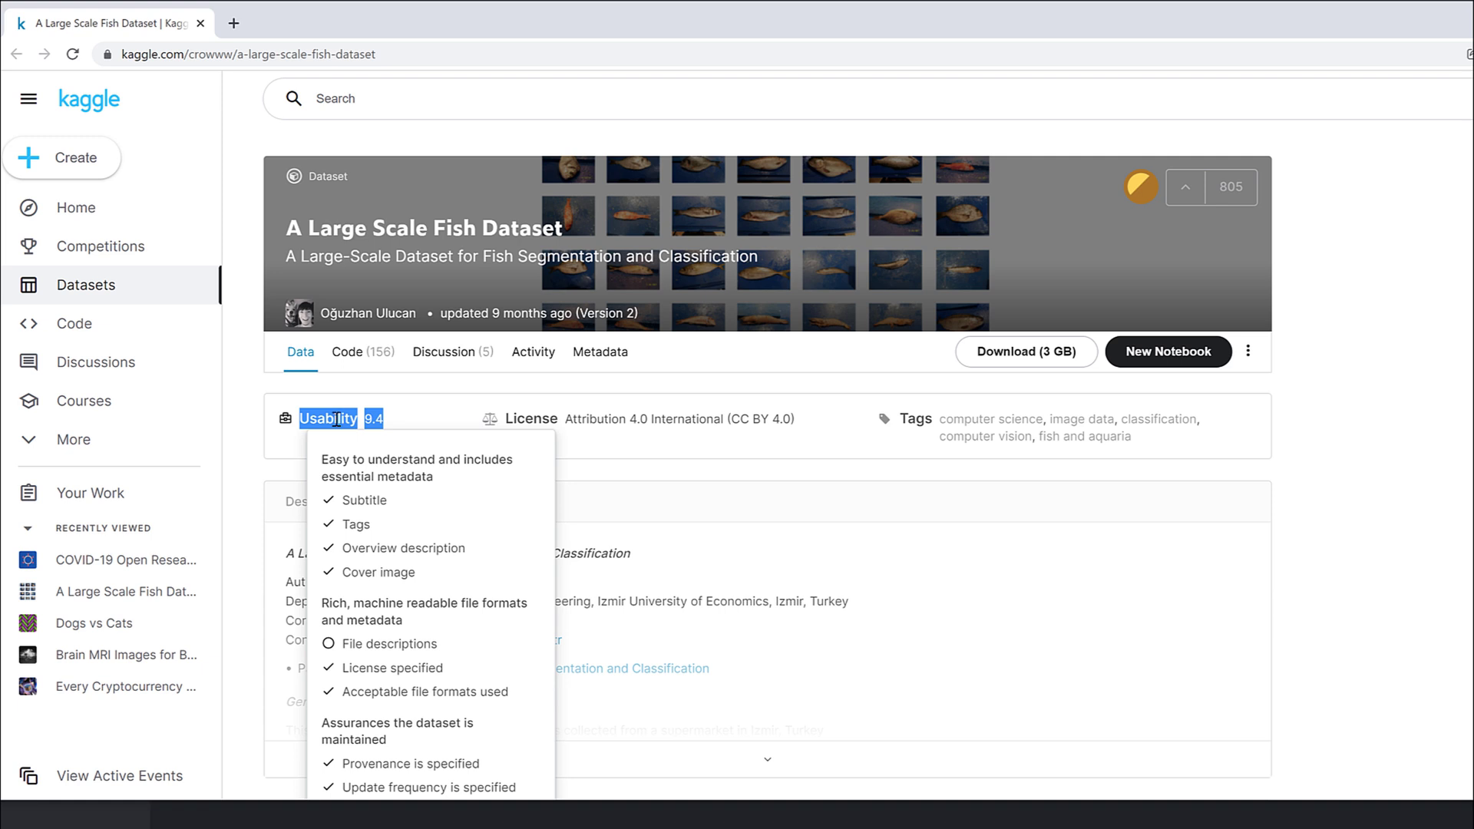
{"action": "left_click", "coordinate": [1248, 516]}
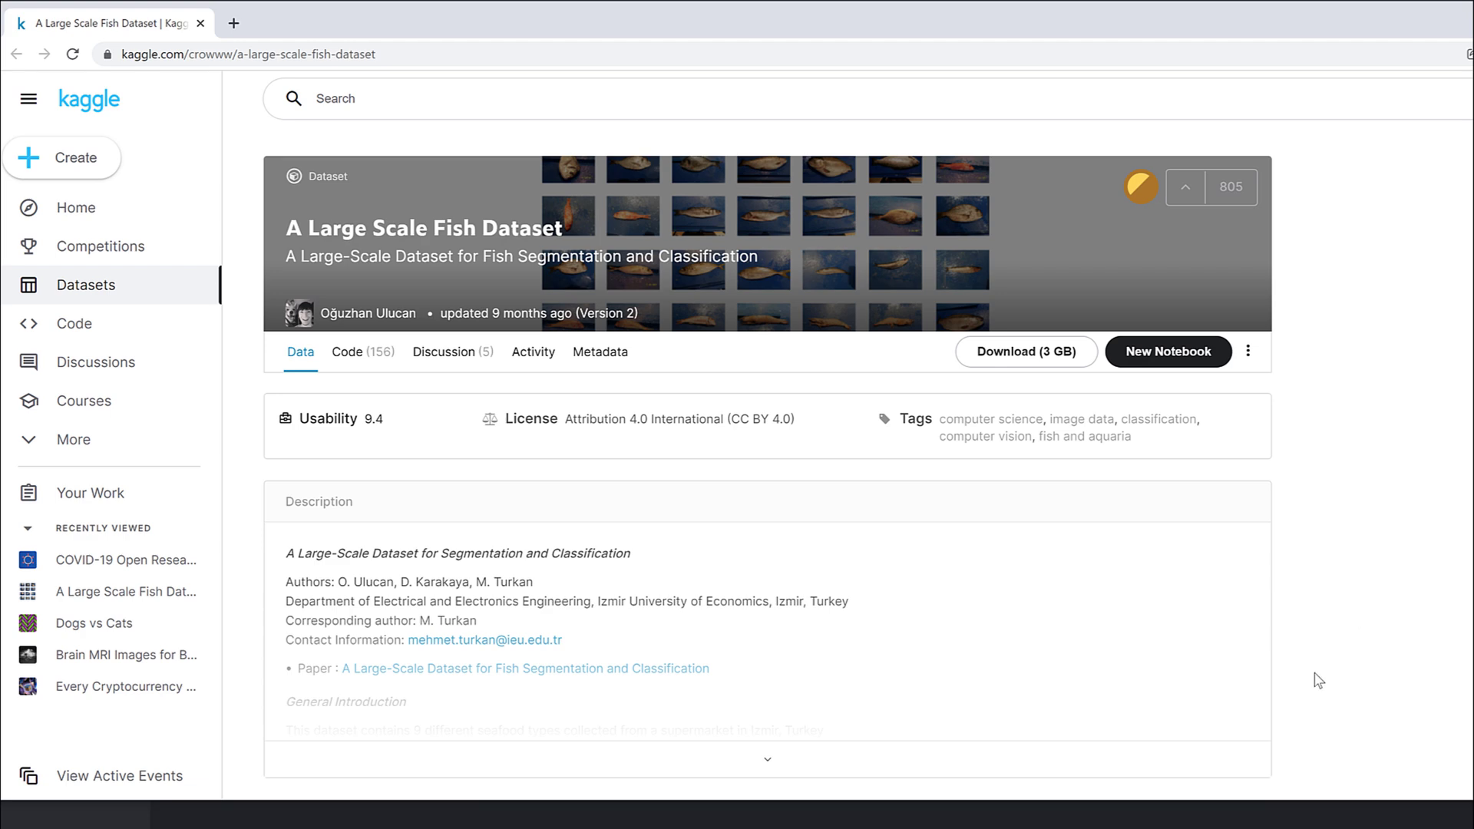
Download the complete A Large Scale Fish Dataset from Kaggle.
{"action": "scroll", "coordinate": [1126, 587], "scroll_direction": "down", "scroll_amount": 5}
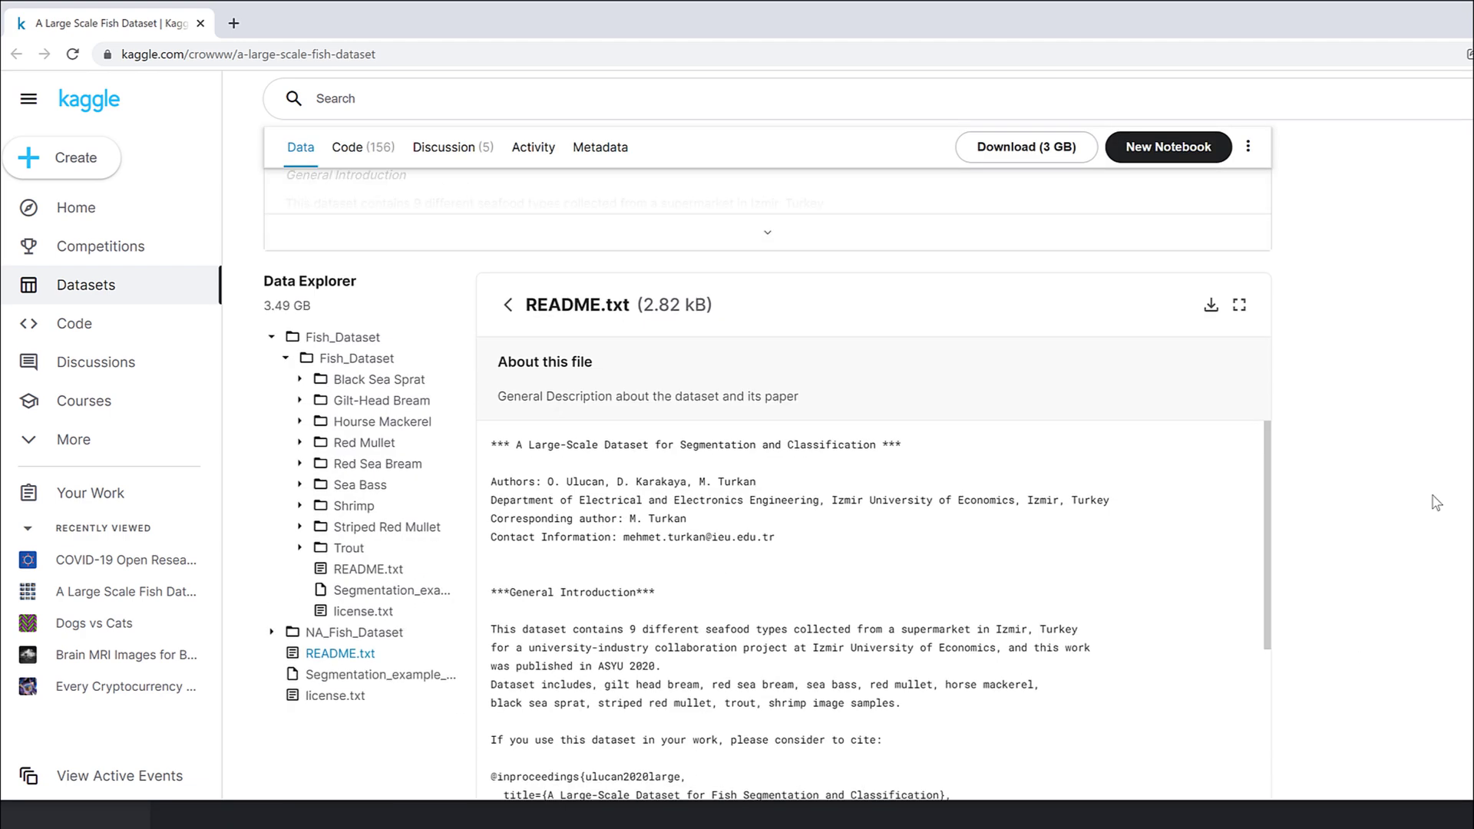
{"action": "scroll", "coordinate": [969, 389], "scroll_direction": "up", "scroll_amount": 5}
{"action": "left_click", "coordinate": [977, 144]}
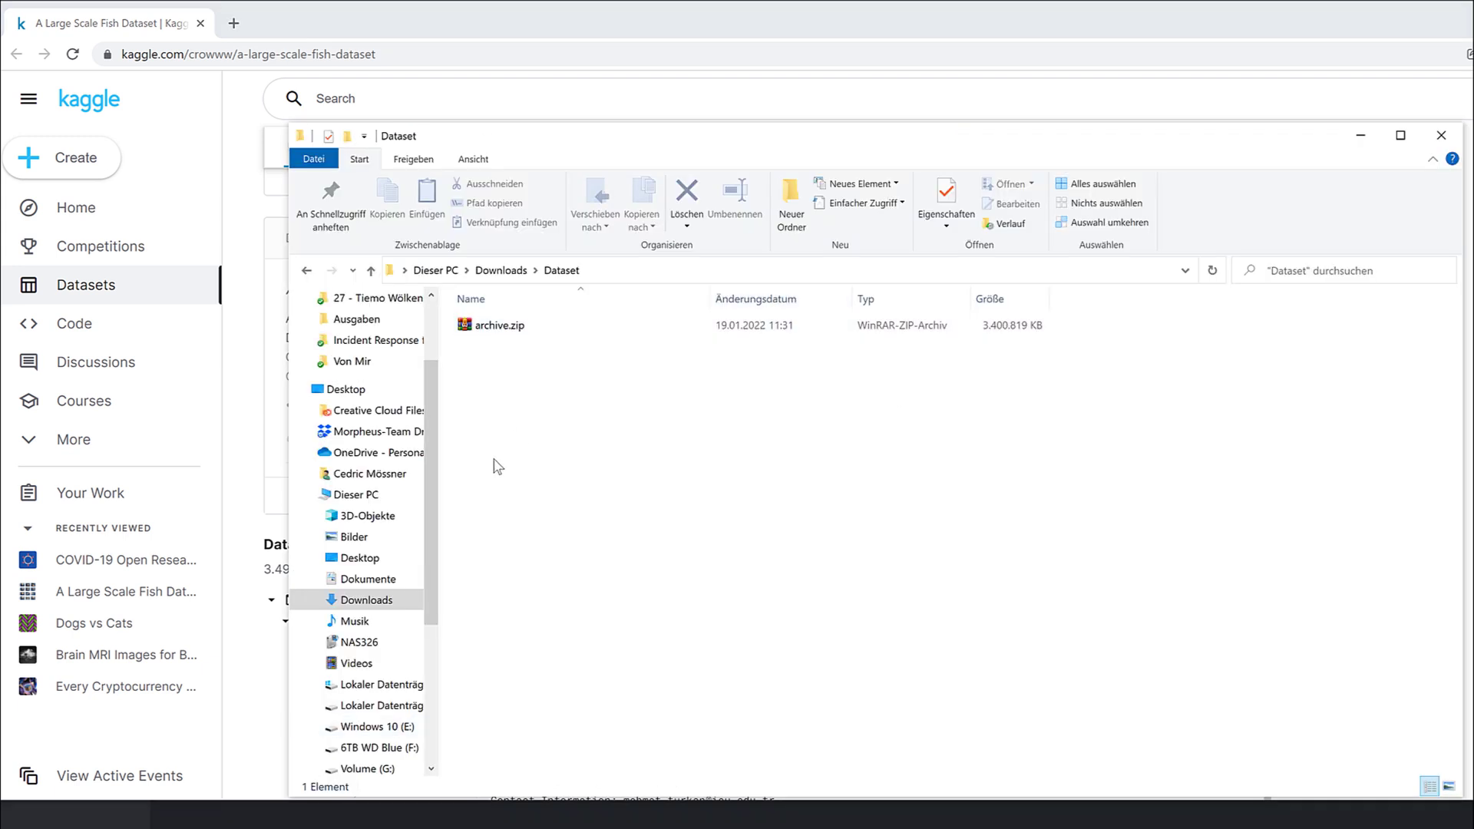
In File Explorer, extract archive.zip in the Dataset folder to its own archive folder and open that folder.
{"action": "left_click", "coordinate": [529, 326]}
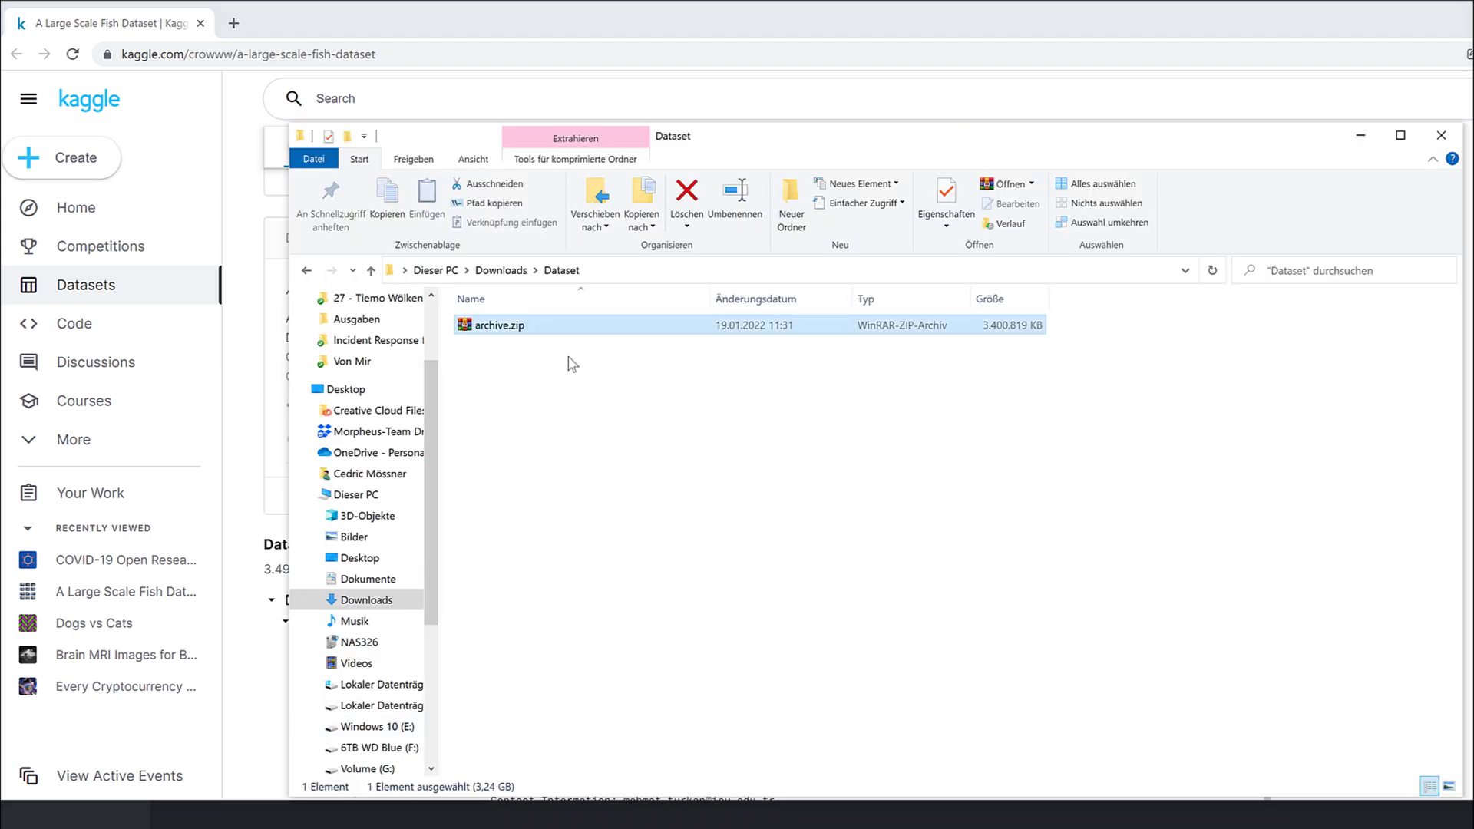
{"action": "right_click", "coordinate": [551, 330]}
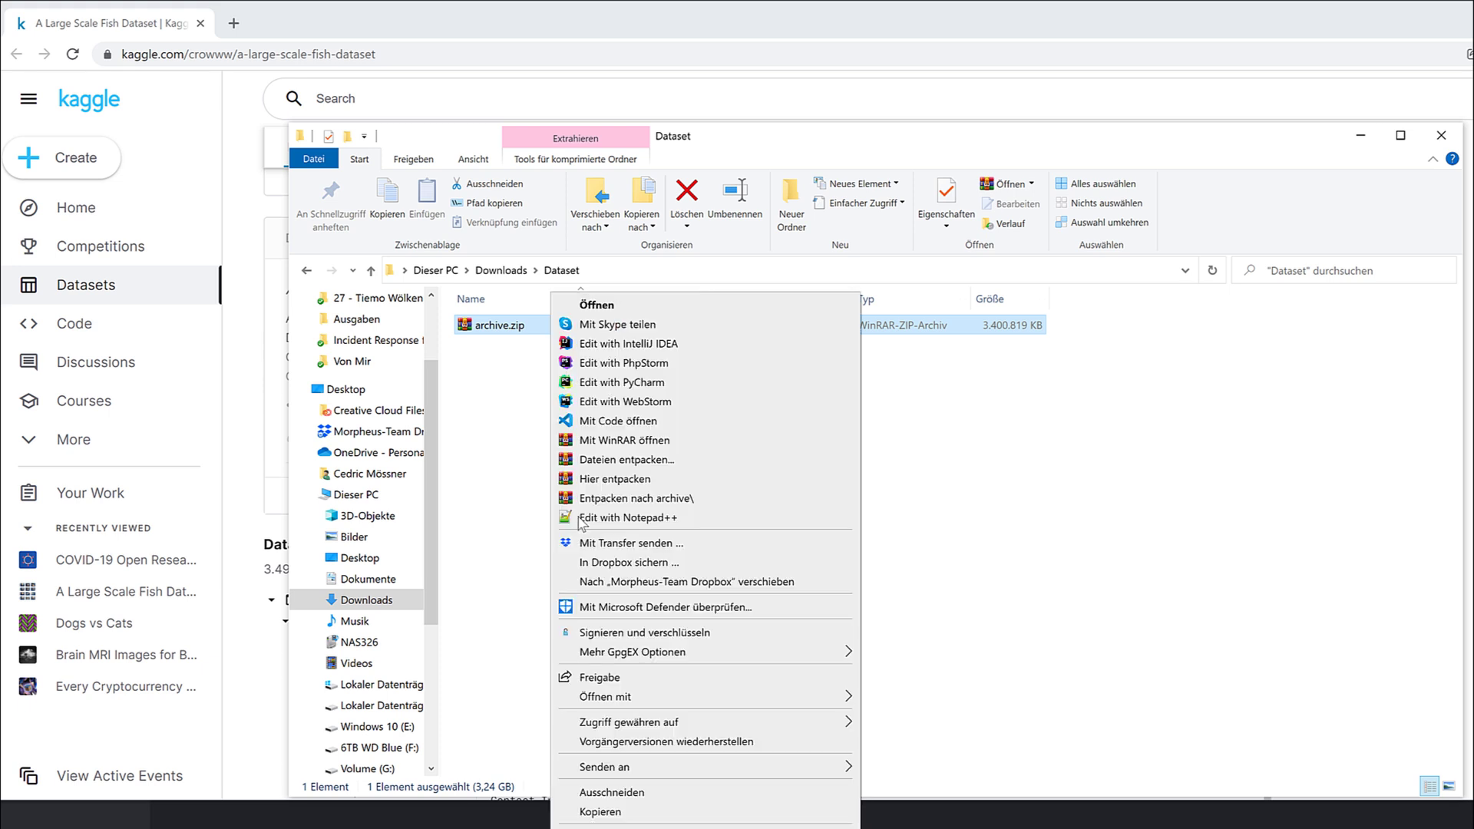
{"action": "left_click", "coordinate": [612, 499]}
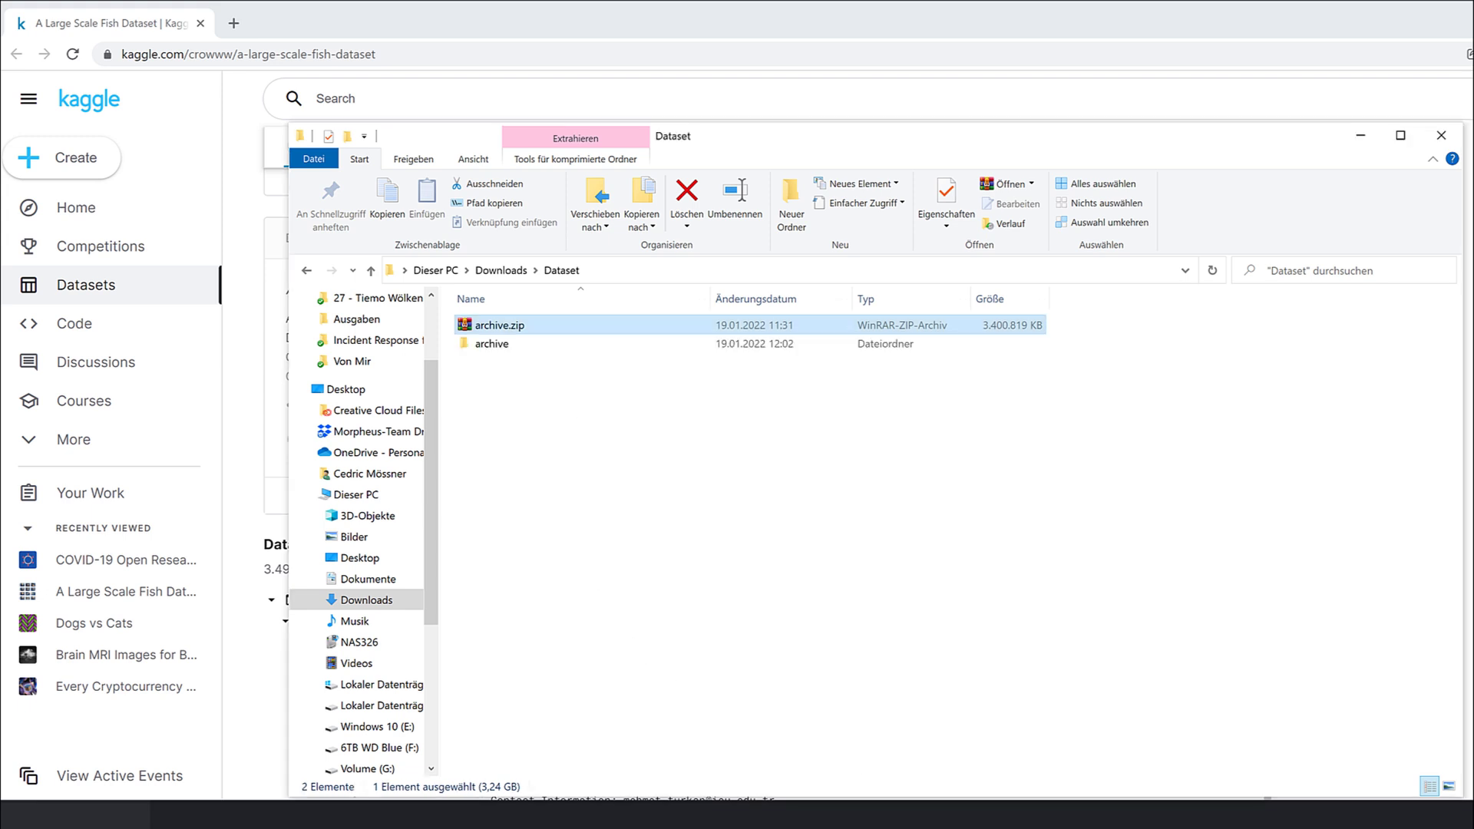
{"action": "double_click", "coordinate": [599, 343]}
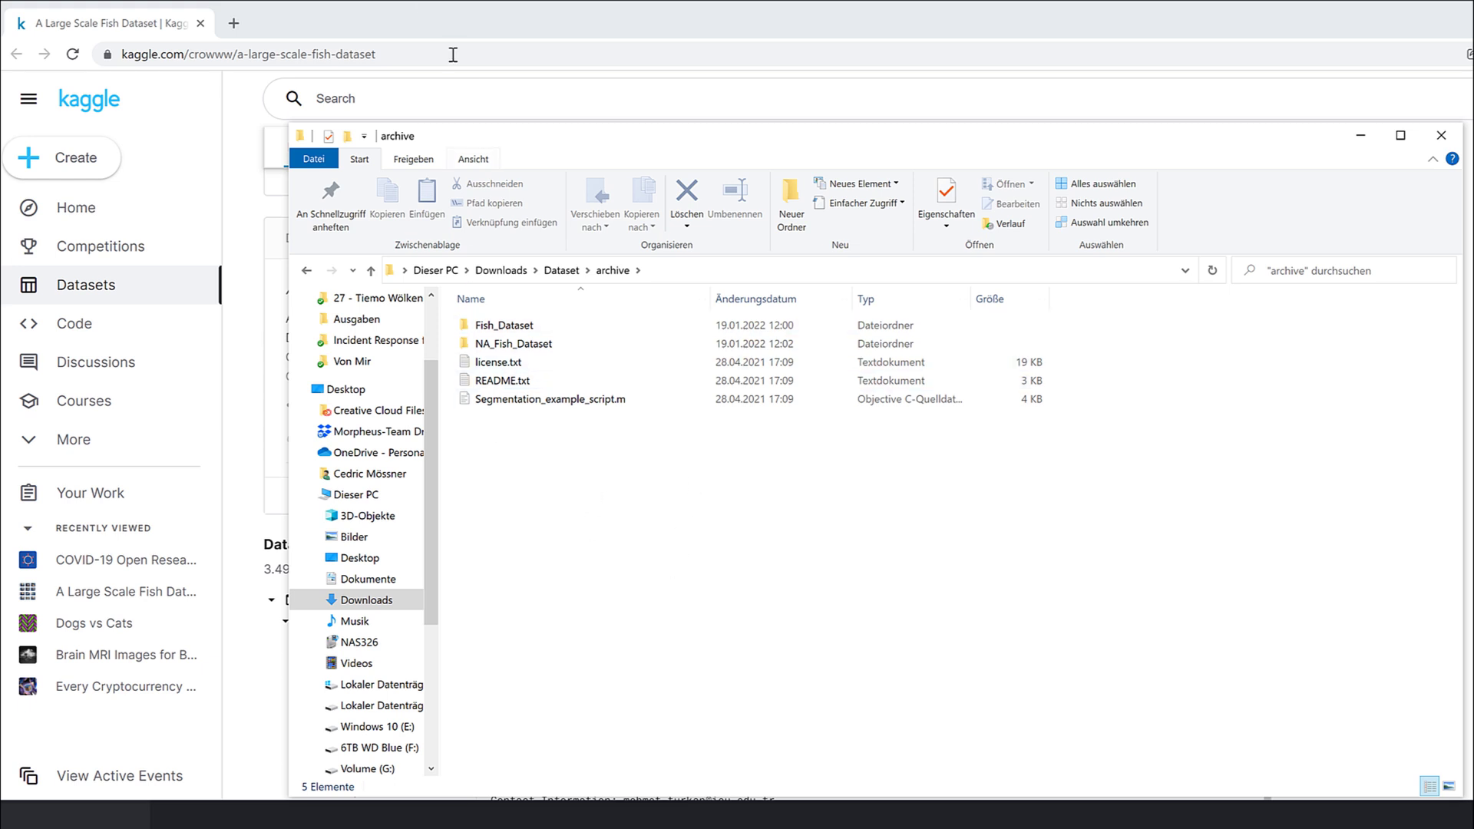
Return to the Kaggle page and open the inner Hourse Mackerel image folder under Fish_Dataset.
{"action": "left_click", "coordinate": [418, 23]}
{"action": "scroll", "coordinate": [672, 392], "scroll_direction": "down", "scroll_amount": 5}
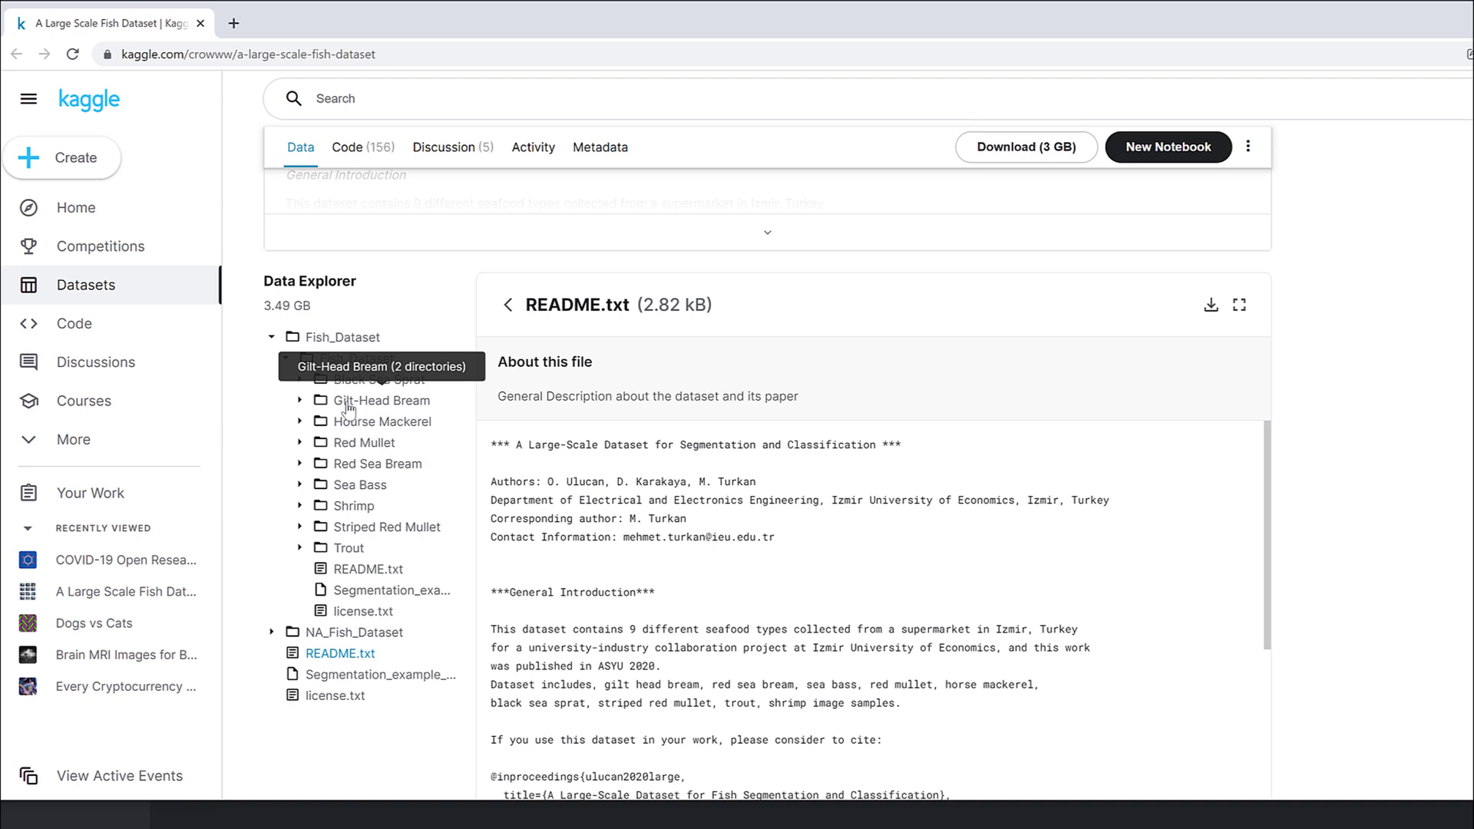
{"action": "left_click", "coordinate": [300, 422]}
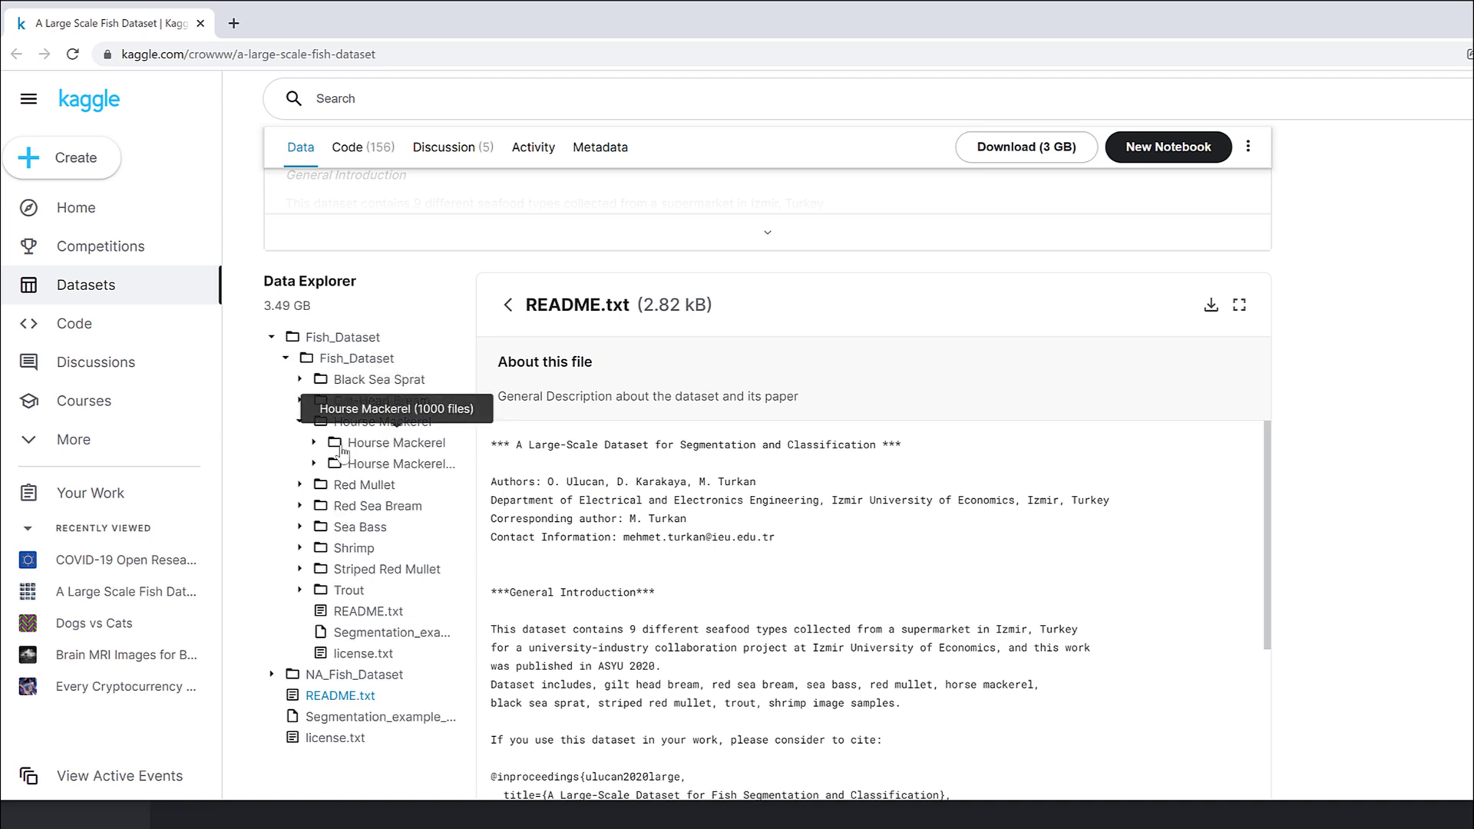
{"action": "left_click", "coordinate": [314, 443]}
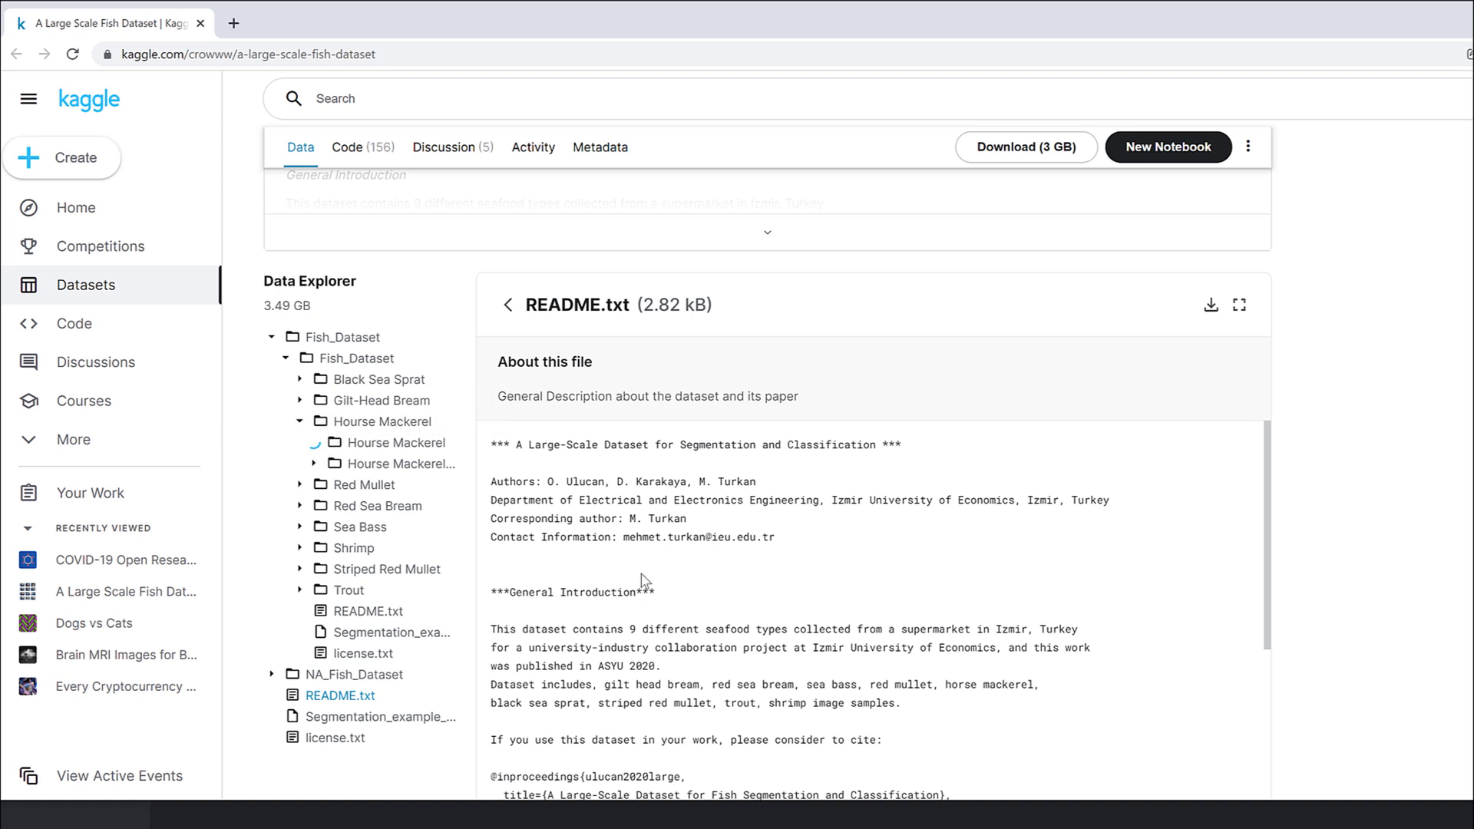
{"action": "left_click", "coordinate": [414, 449]}
{"action": "left_click", "coordinate": [403, 445]}
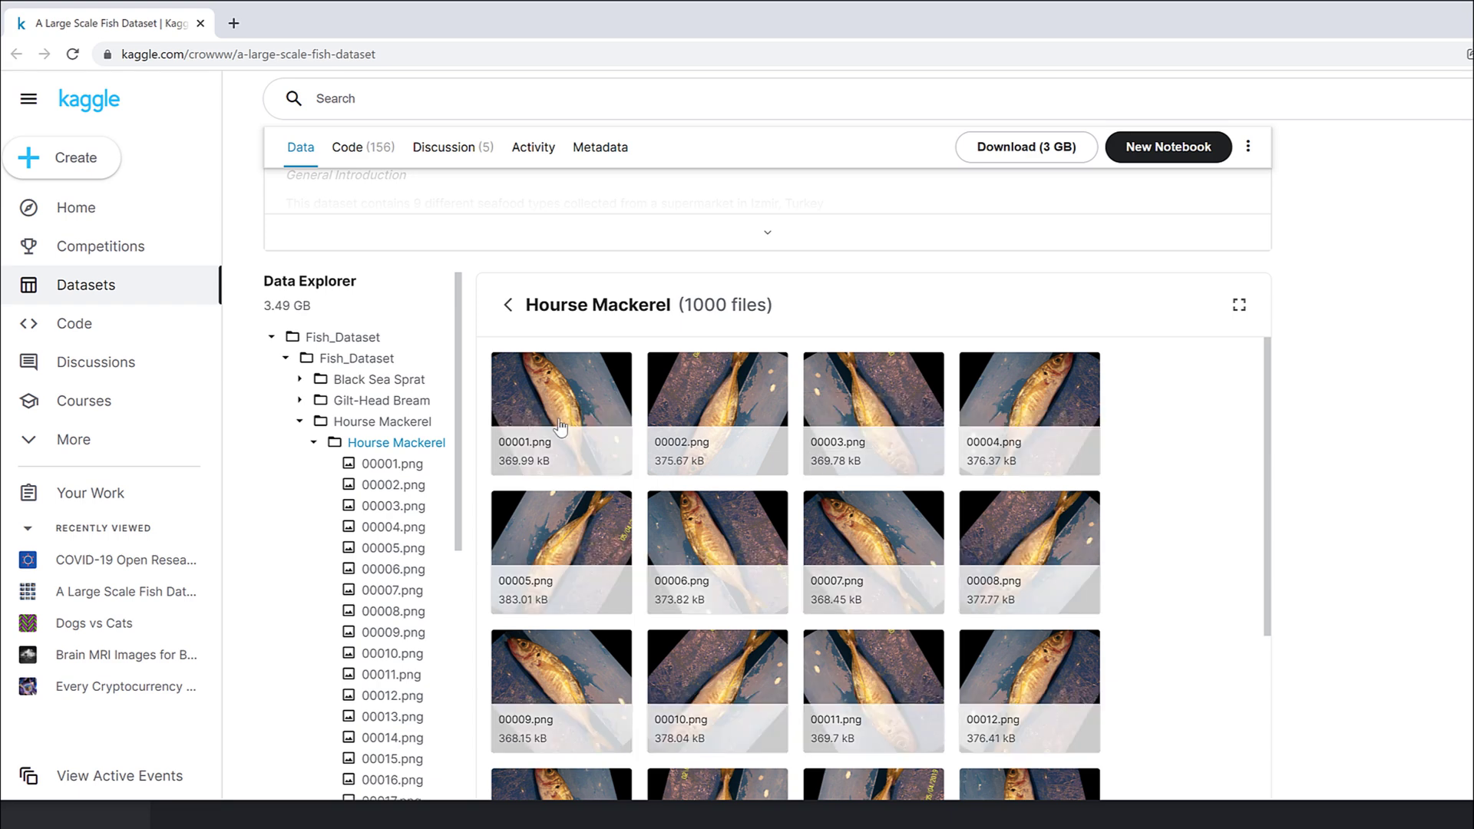
Look through the Hourse Mackerel image thumbnails and collapse the species folder in the file tree.
{"action": "scroll", "coordinate": [1198, 452], "scroll_direction": "down", "scroll_amount": 2}
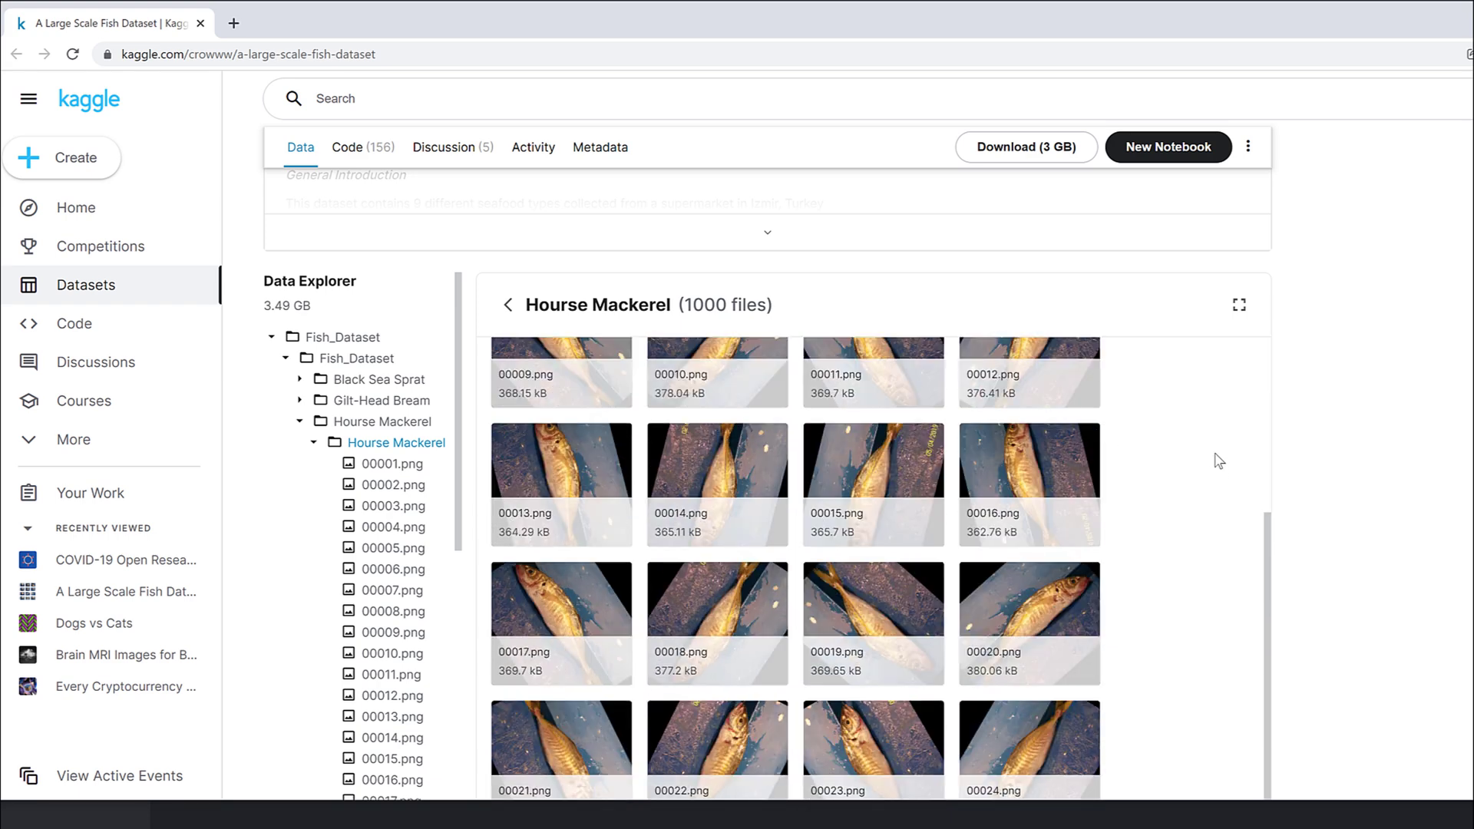
{"action": "scroll", "coordinate": [1462, 444], "scroll_direction": "down", "scroll_amount": 5}
{"action": "scroll", "coordinate": [1463, 453], "scroll_direction": "up", "scroll_amount": 1}
{"action": "scroll", "coordinate": [1463, 460], "scroll_direction": "up", "scroll_amount": 3}
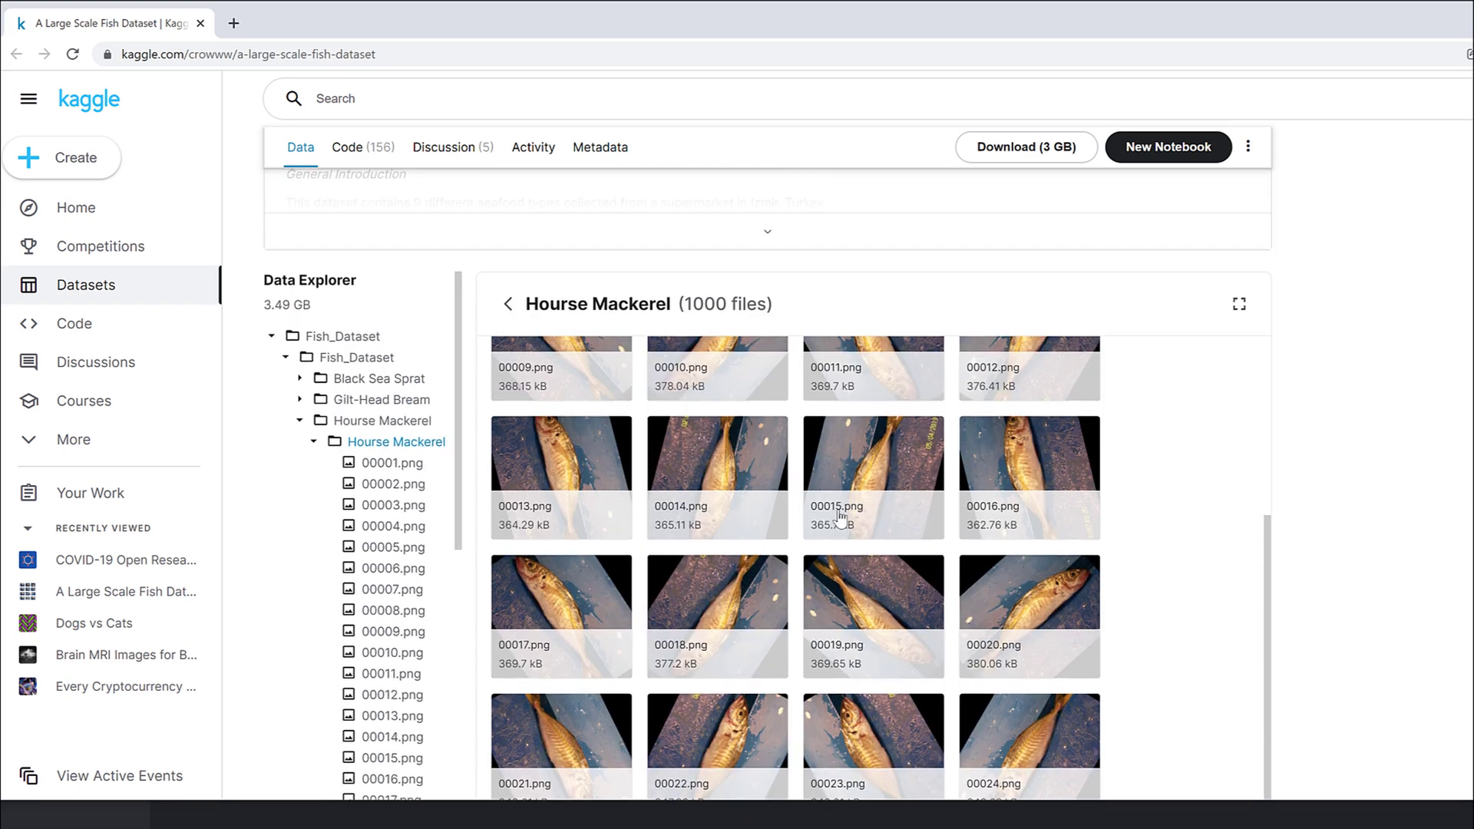
{"action": "left_click", "coordinate": [300, 422]}
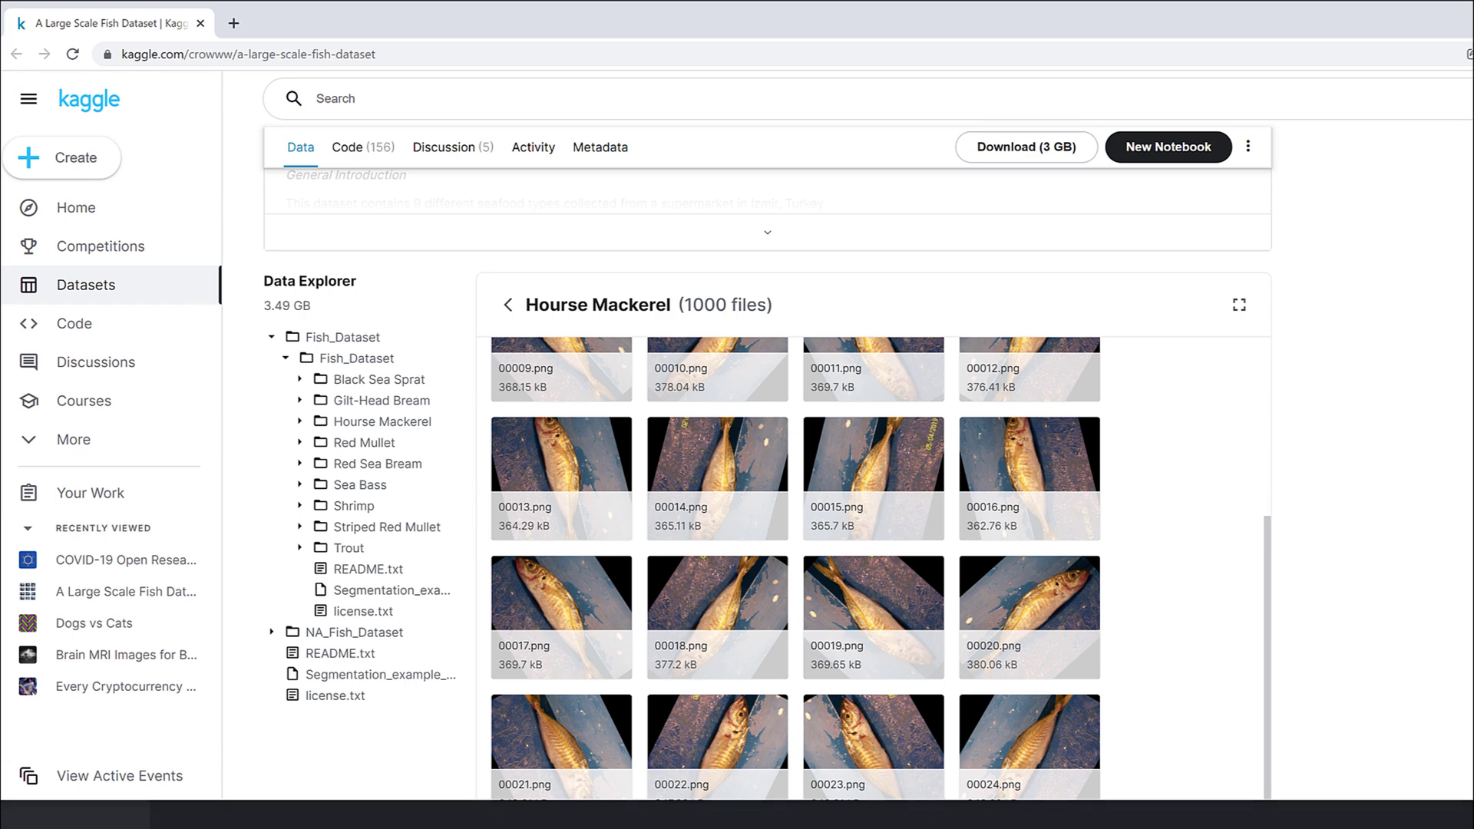
Switch to File Explorer to check the extracted archive folder's contents, and return to the Kaggle page.
{"action": "key", "text": "alt+Tab"}
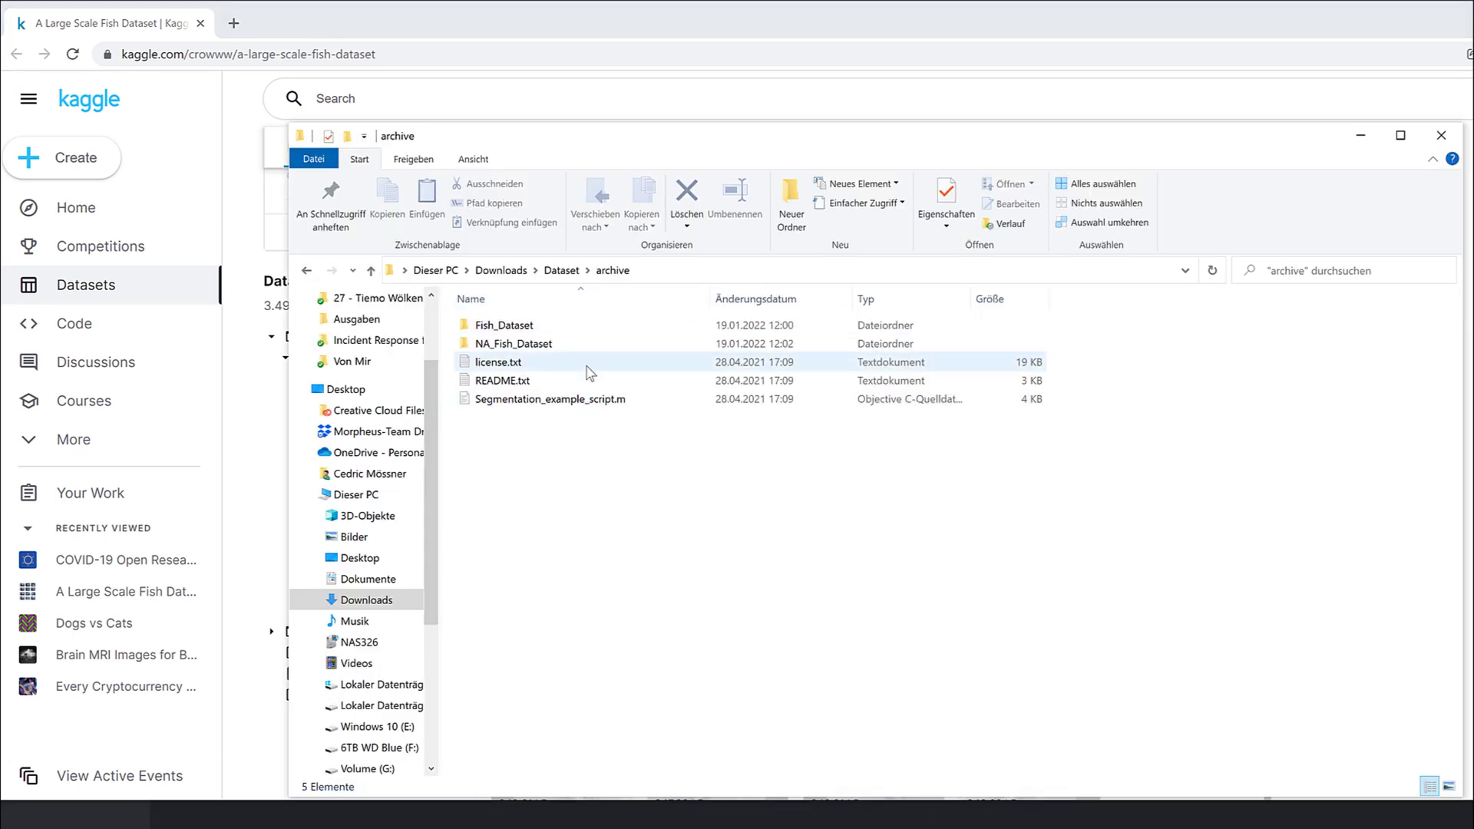
{"action": "right_click", "coordinate": [548, 447]}
{"action": "key", "text": "Escape"}
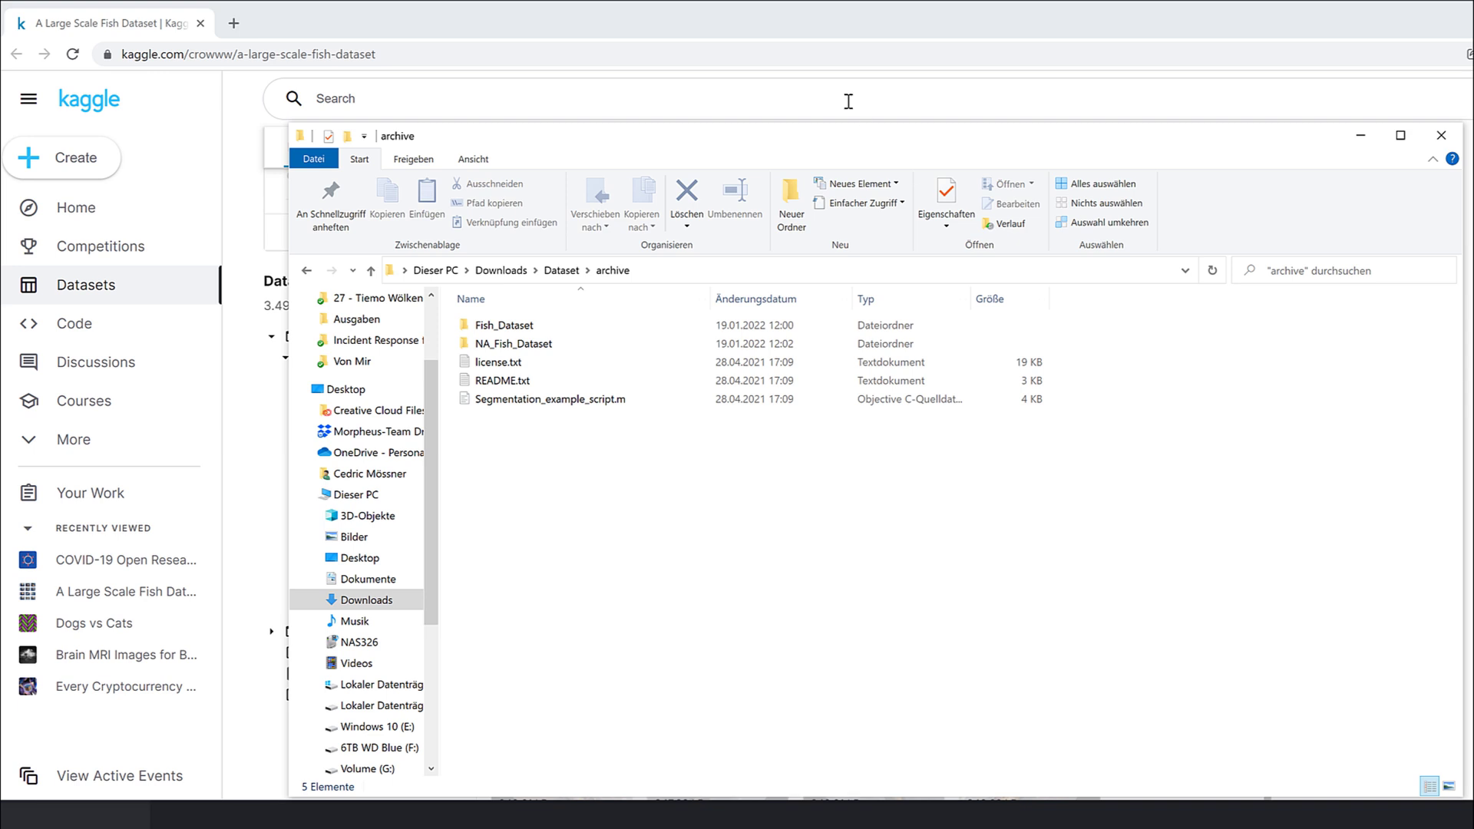
{"action": "left_click", "coordinate": [800, 40]}
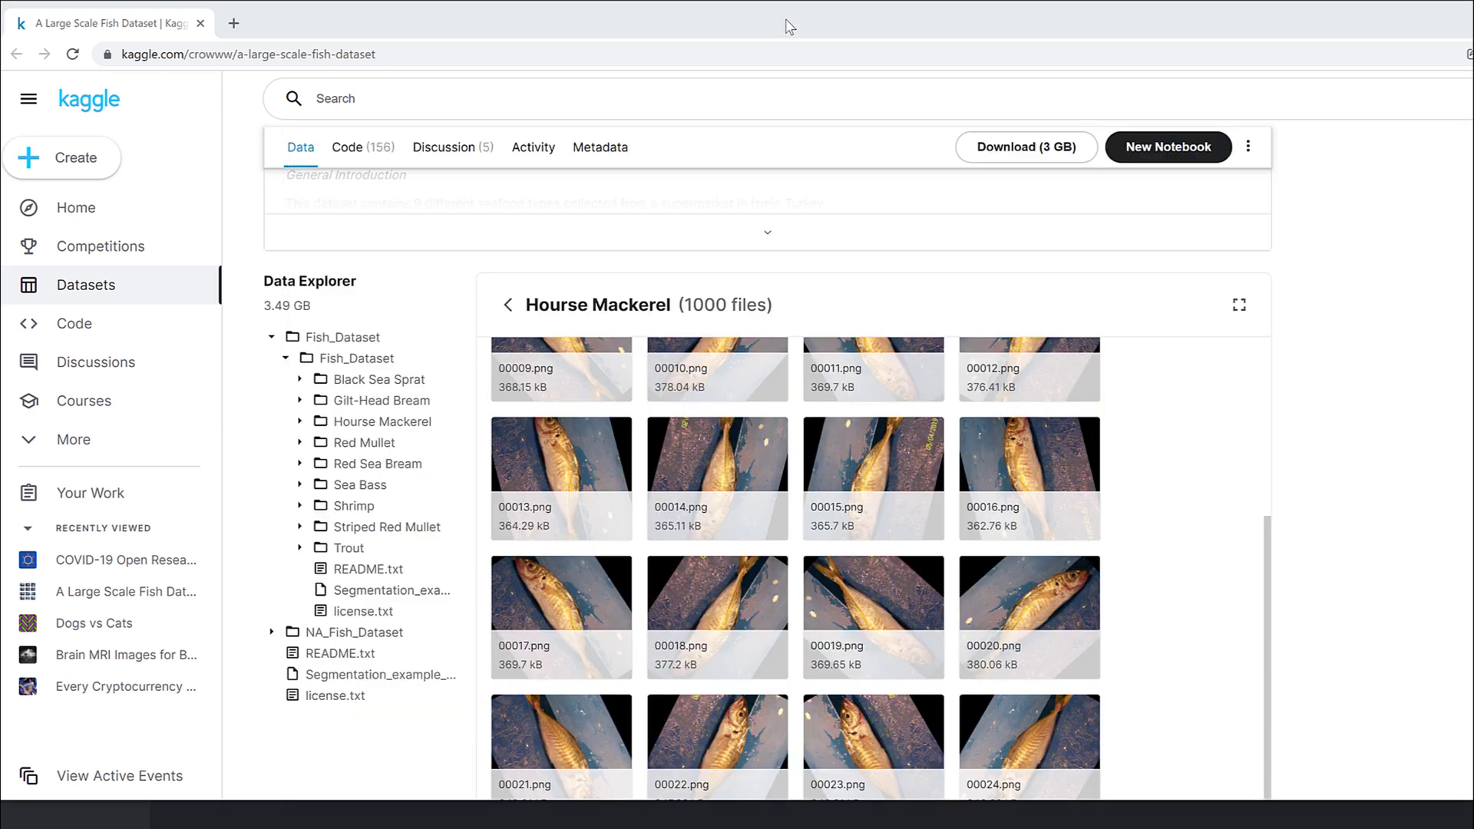
Expand NA_Fish_Dataset and its Black Sea Sprat folder, view images 00001.png and 00004.png, and collapse the species folder.
{"action": "left_click", "coordinate": [272, 632]}
{"action": "scroll", "coordinate": [234, 555], "scroll_direction": "down", "scroll_amount": 2}
{"action": "left_click", "coordinate": [289, 486]}
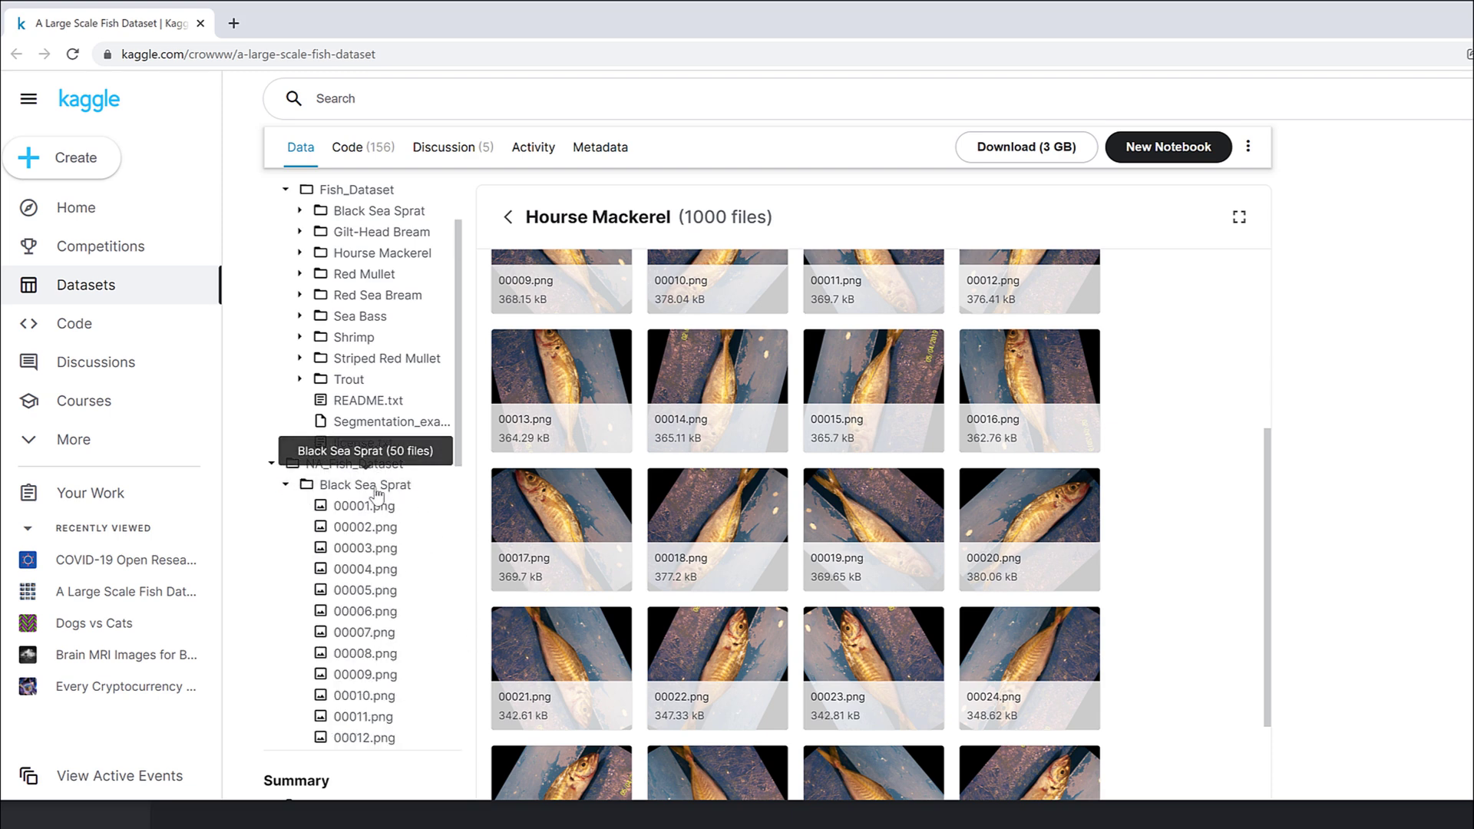
{"action": "left_click", "coordinate": [365, 506]}
{"action": "scroll", "coordinate": [365, 475], "scroll_direction": "down", "scroll_amount": 1}
{"action": "left_click", "coordinate": [365, 481]}
{"action": "left_click", "coordinate": [283, 398]}
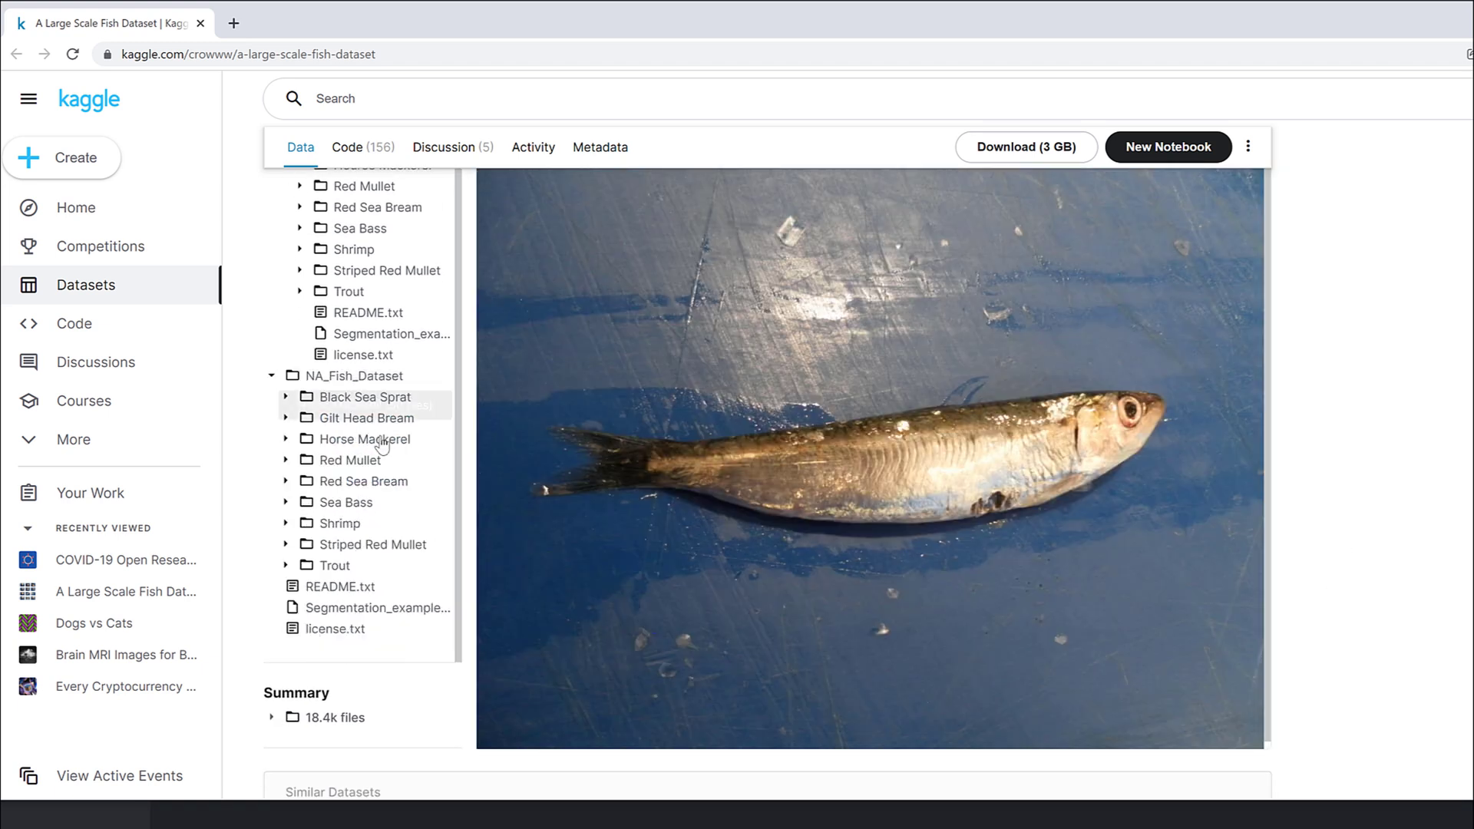
Look through the Gilt Head Bream file list in NA_Fish_Dataset, collapse it, and compare the species folders of both datasets.
{"action": "left_click", "coordinate": [285, 418]}
{"action": "scroll", "coordinate": [446, 537], "scroll_direction": "down", "scroll_amount": 8}
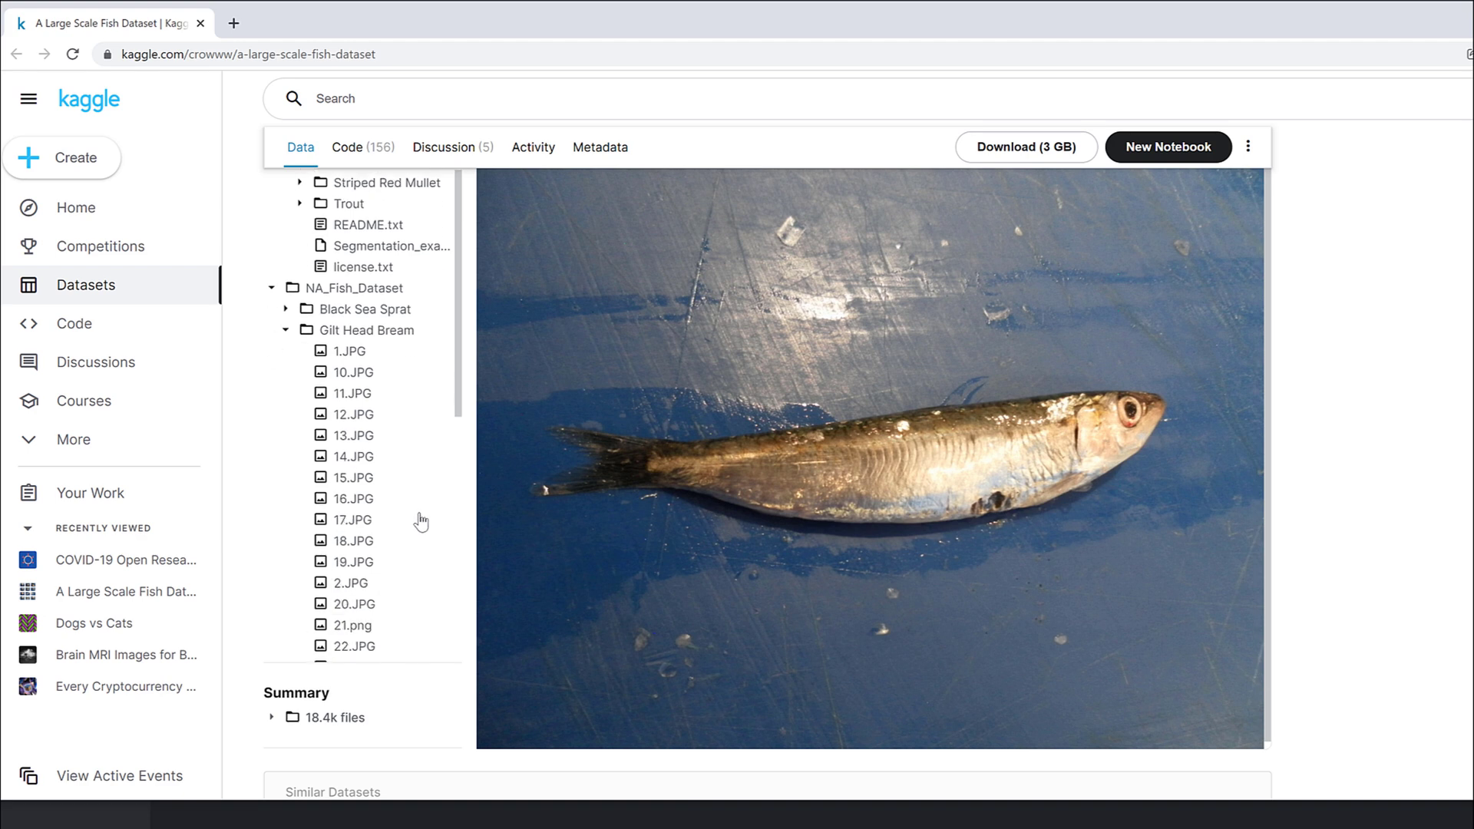
{"action": "scroll", "coordinate": [396, 575], "scroll_direction": "up", "scroll_amount": 10}
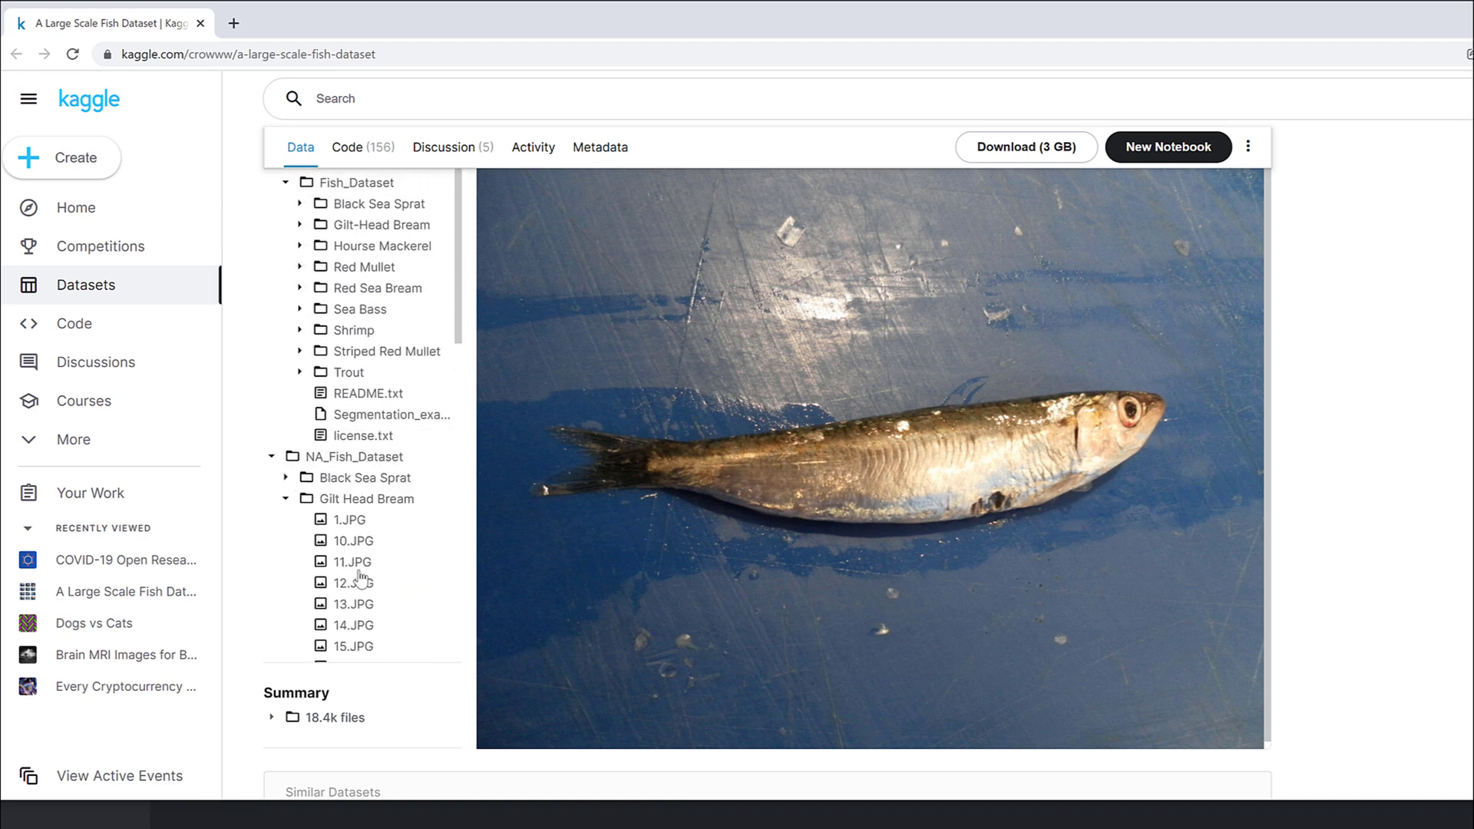
{"action": "left_click", "coordinate": [287, 499]}
{"action": "scroll", "coordinate": [443, 555], "scroll_direction": "up", "scroll_amount": 2}
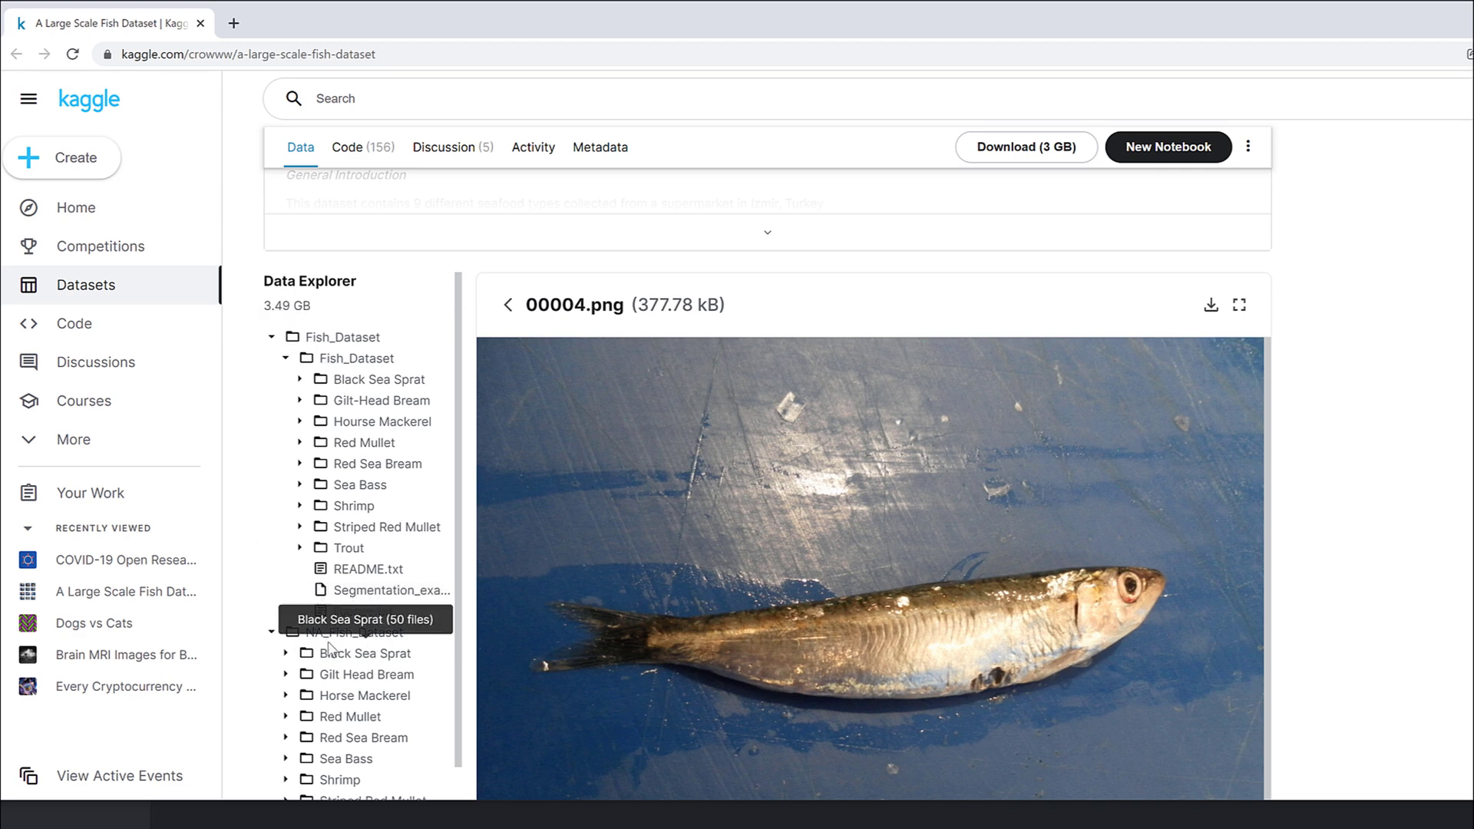
{"action": "scroll", "coordinate": [376, 623], "scroll_direction": "down", "scroll_amount": 1}
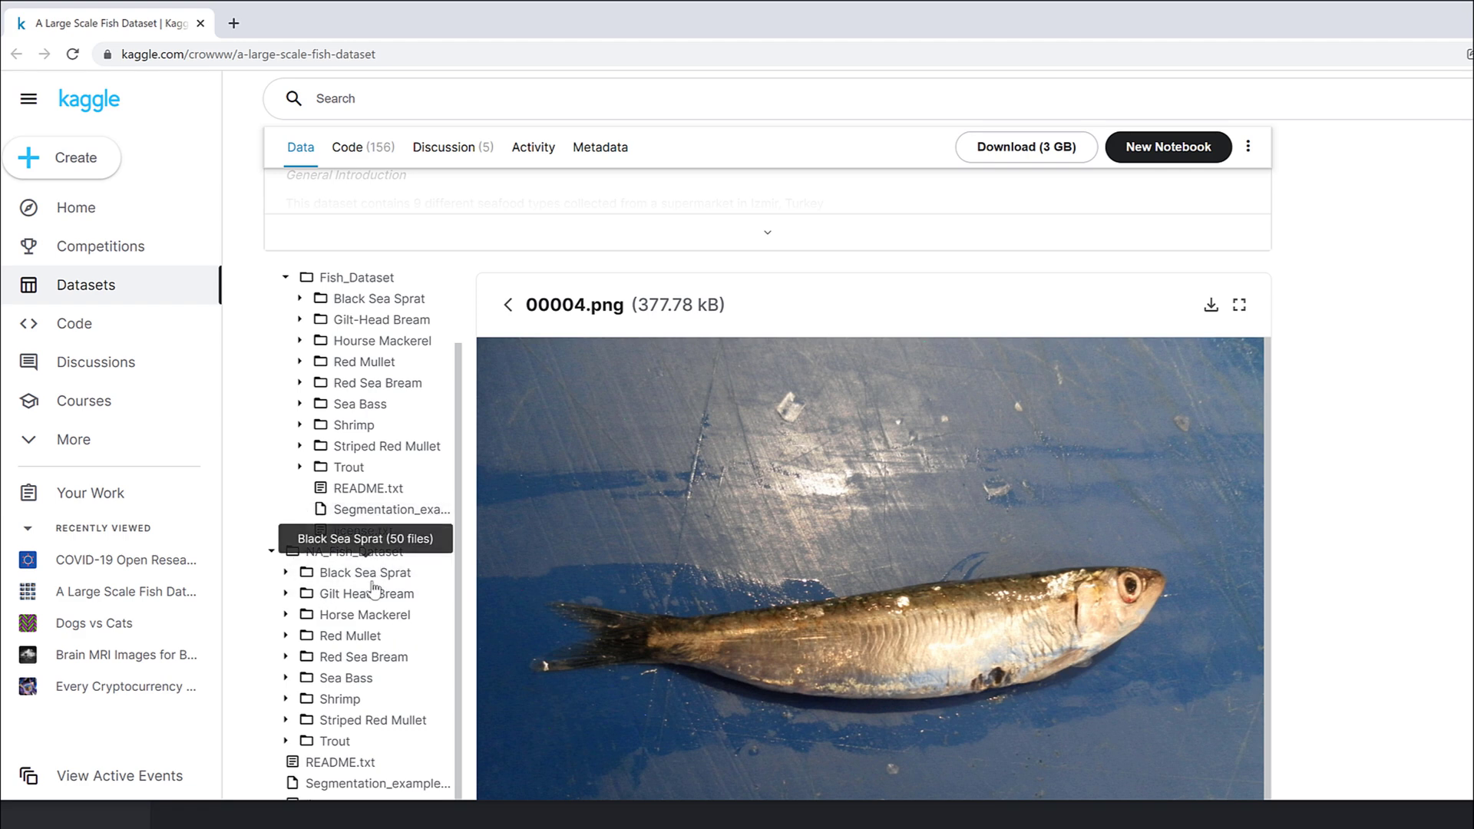
{"action": "scroll", "coordinate": [360, 641], "scroll_direction": "up", "scroll_amount": 1}
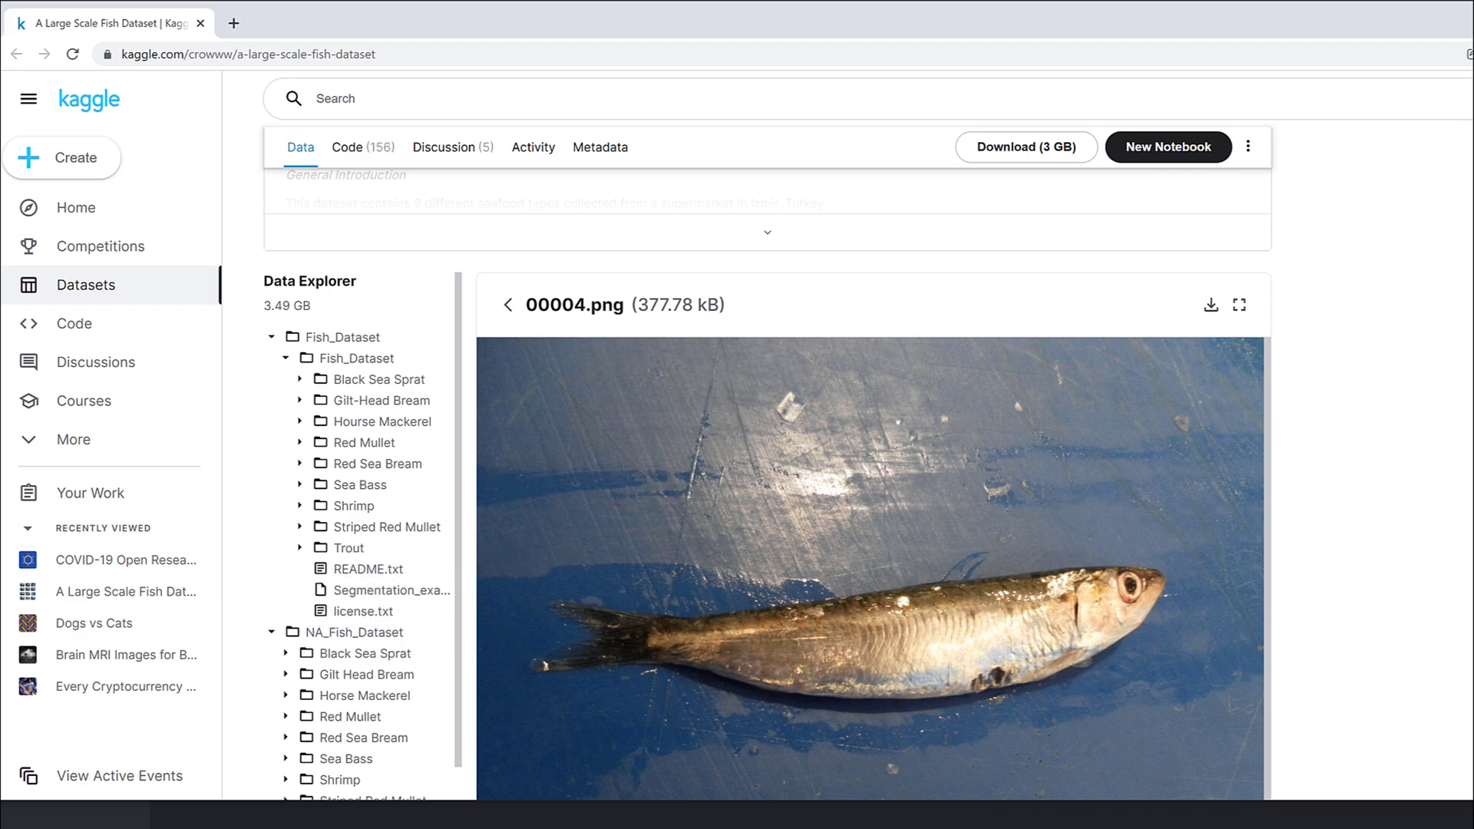
Switch to File Explorer, view the inner Black Sea Sprat image folder under Fish_Dataset, and return to its parent folder.
{"action": "key", "text": "alt+Tab"}
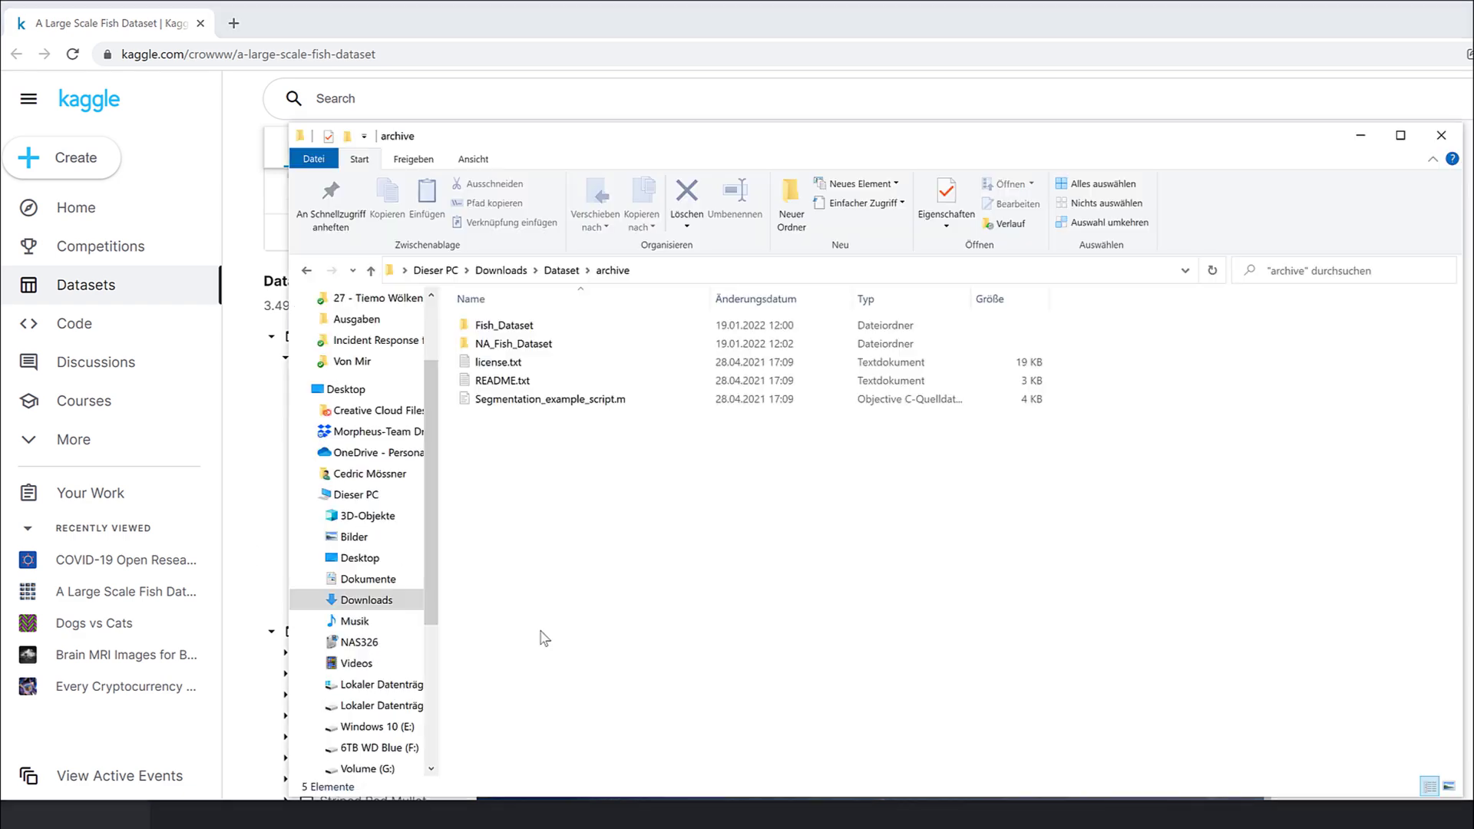
{"action": "double_click", "coordinate": [568, 324]}
{"action": "double_click", "coordinate": [557, 325]}
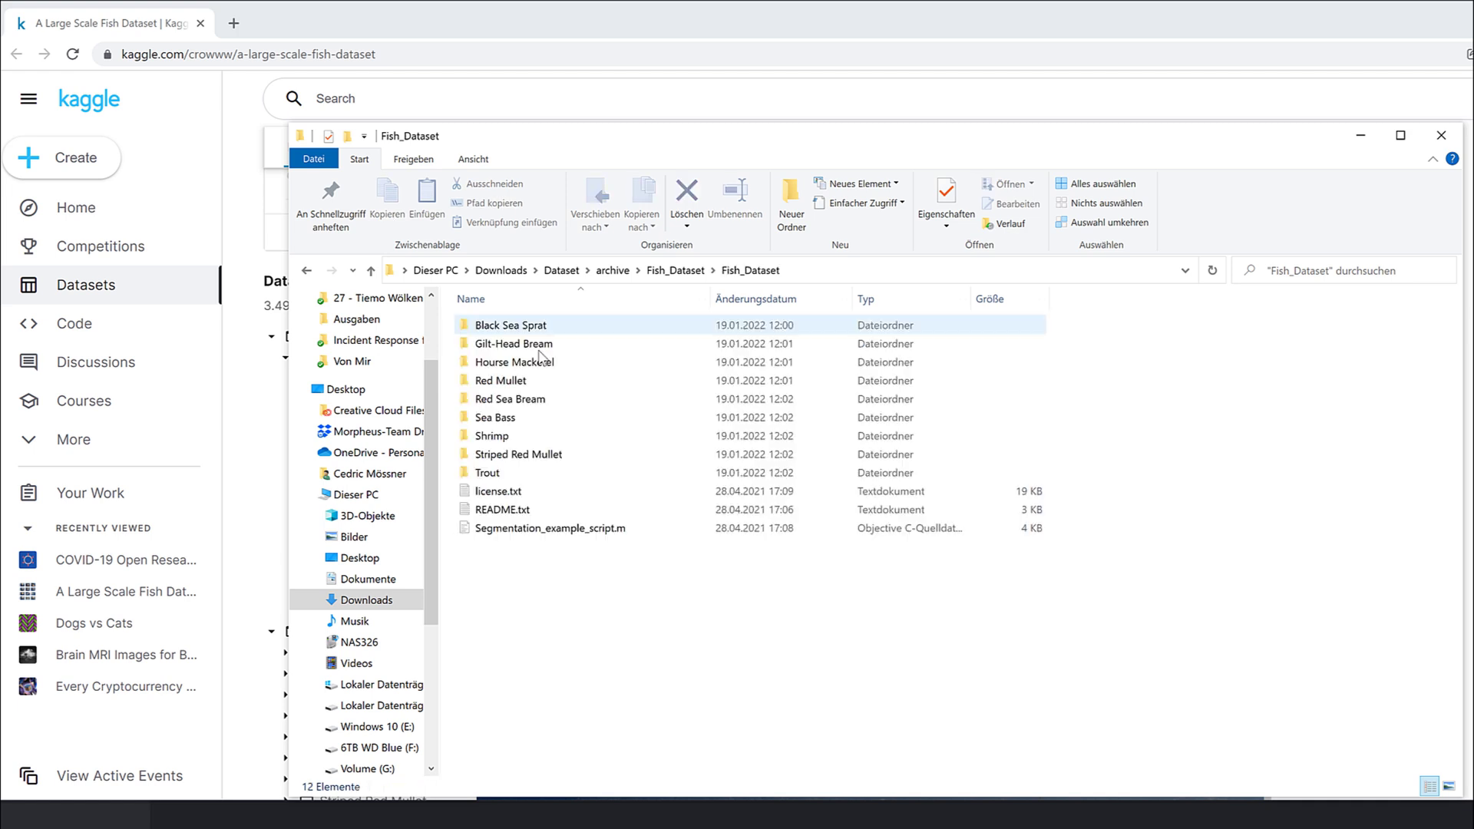
{"action": "double_click", "coordinate": [558, 327]}
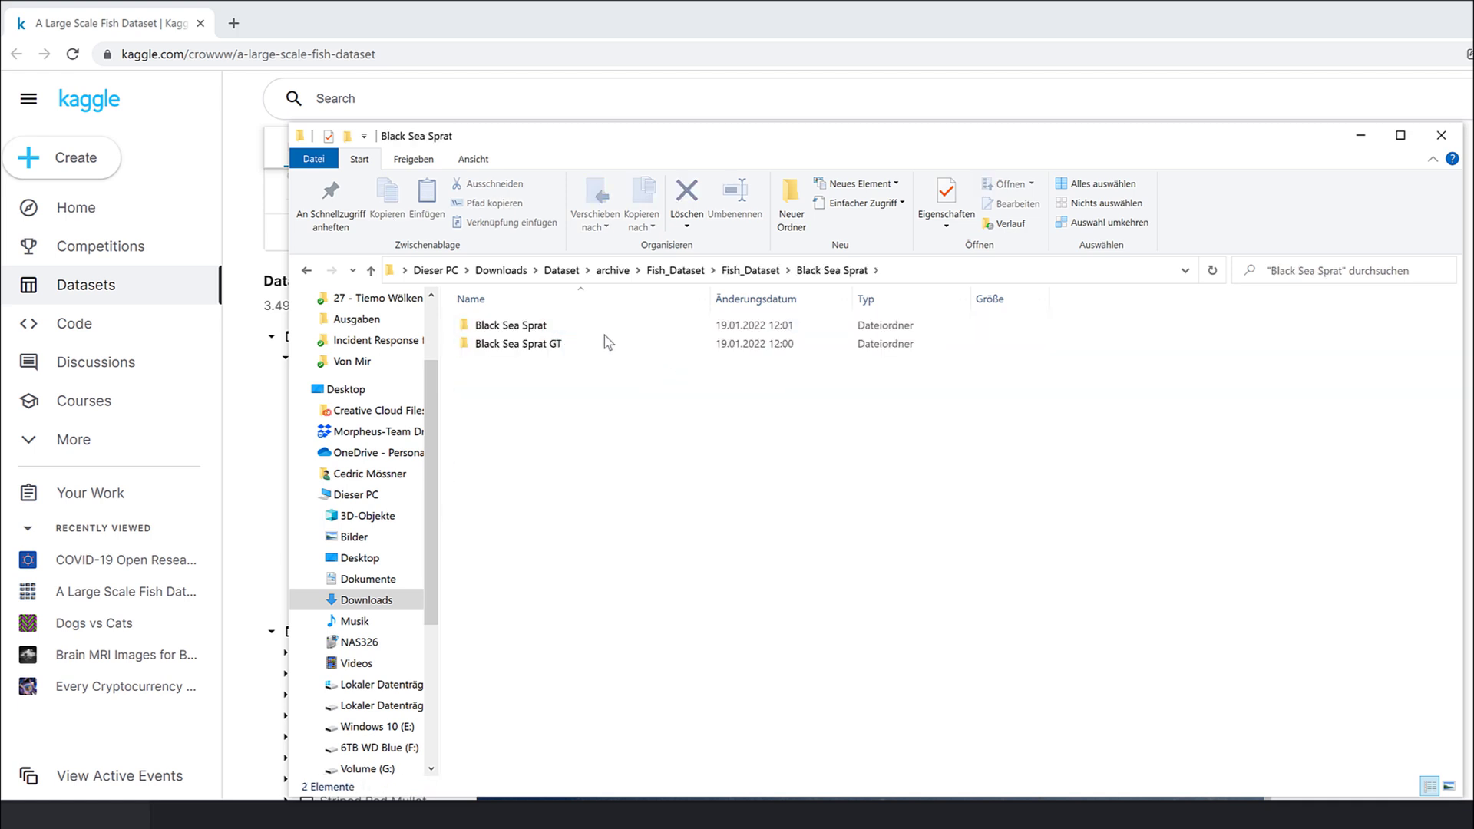
{"action": "double_click", "coordinate": [557, 326]}
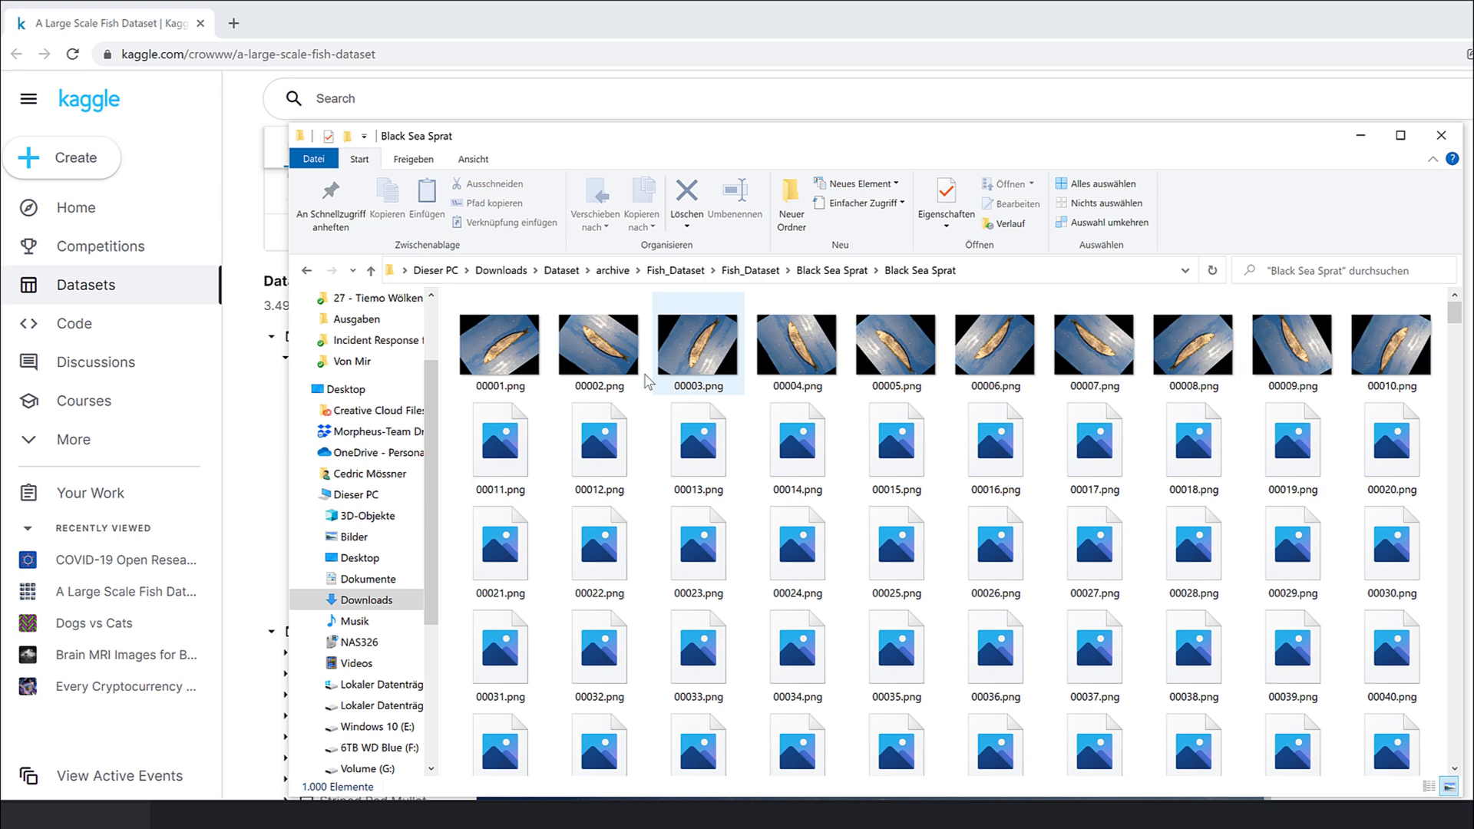
{"action": "left_click", "coordinate": [832, 270]}
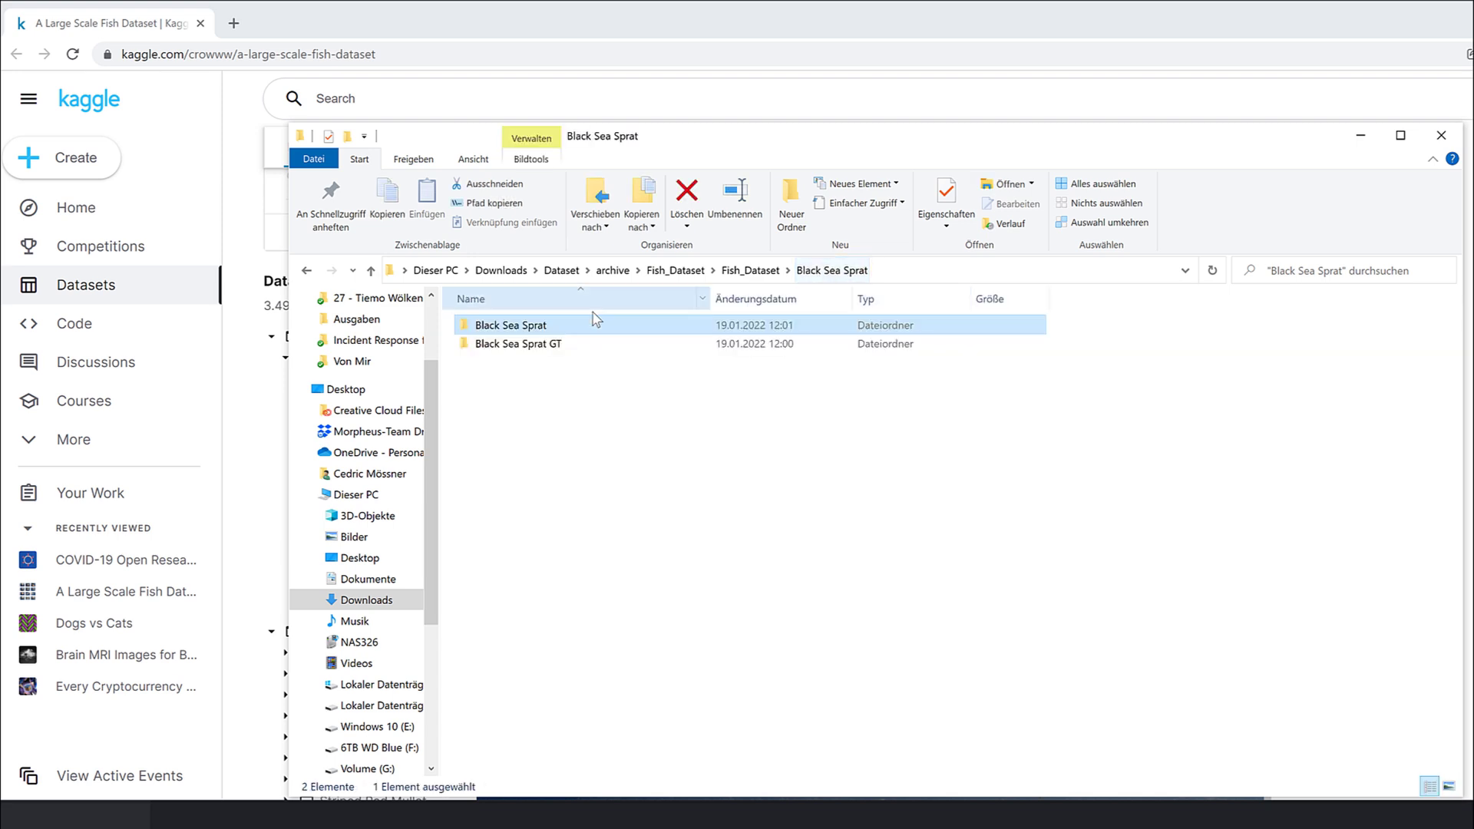
Look through the mask images in the Black Sea Sprat GT folder and return to the parent Black Sea Sprat folder.
{"action": "double_click", "coordinate": [634, 346]}
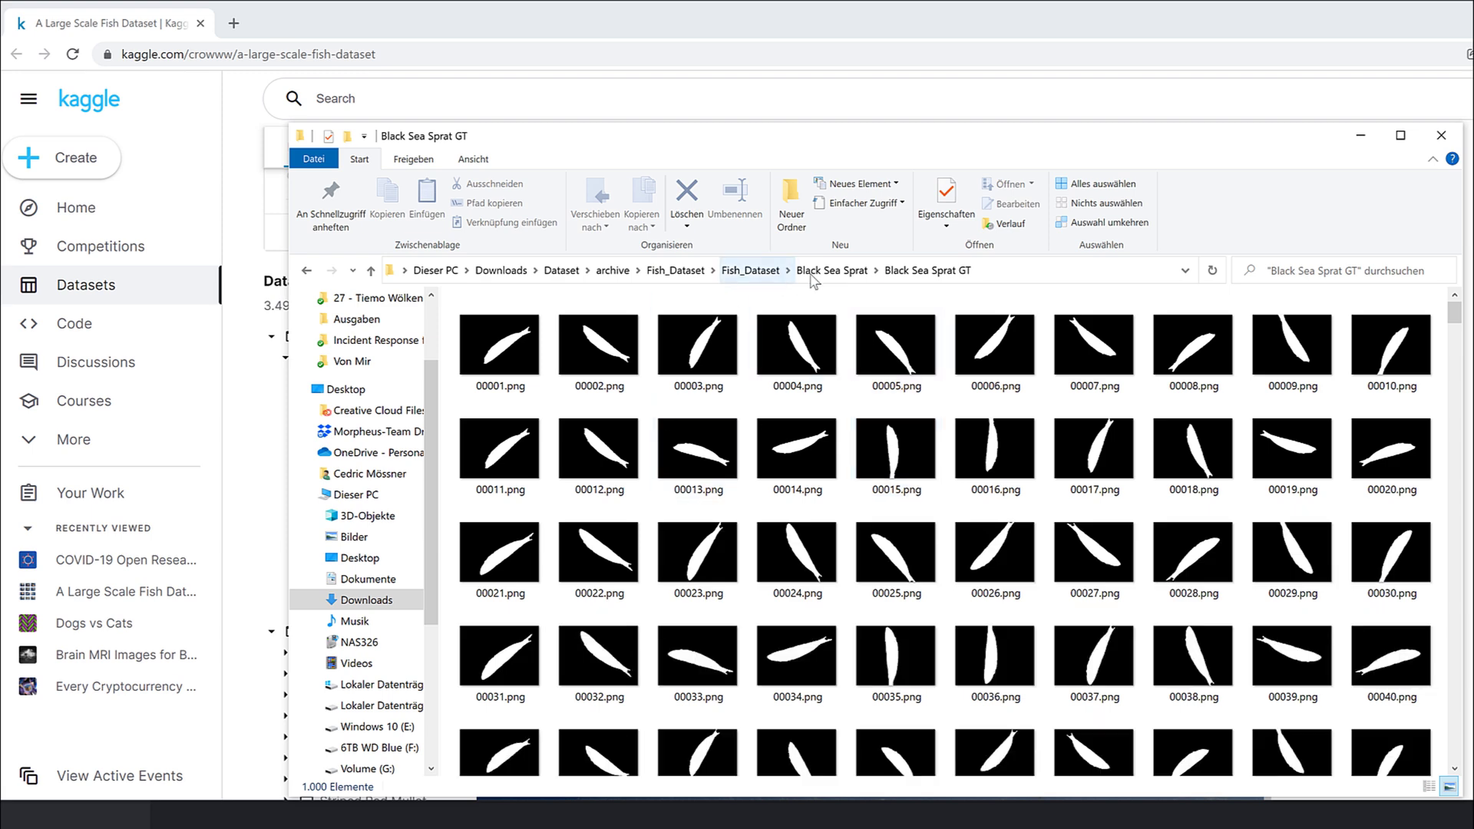
{"action": "left_click", "coordinate": [832, 270]}
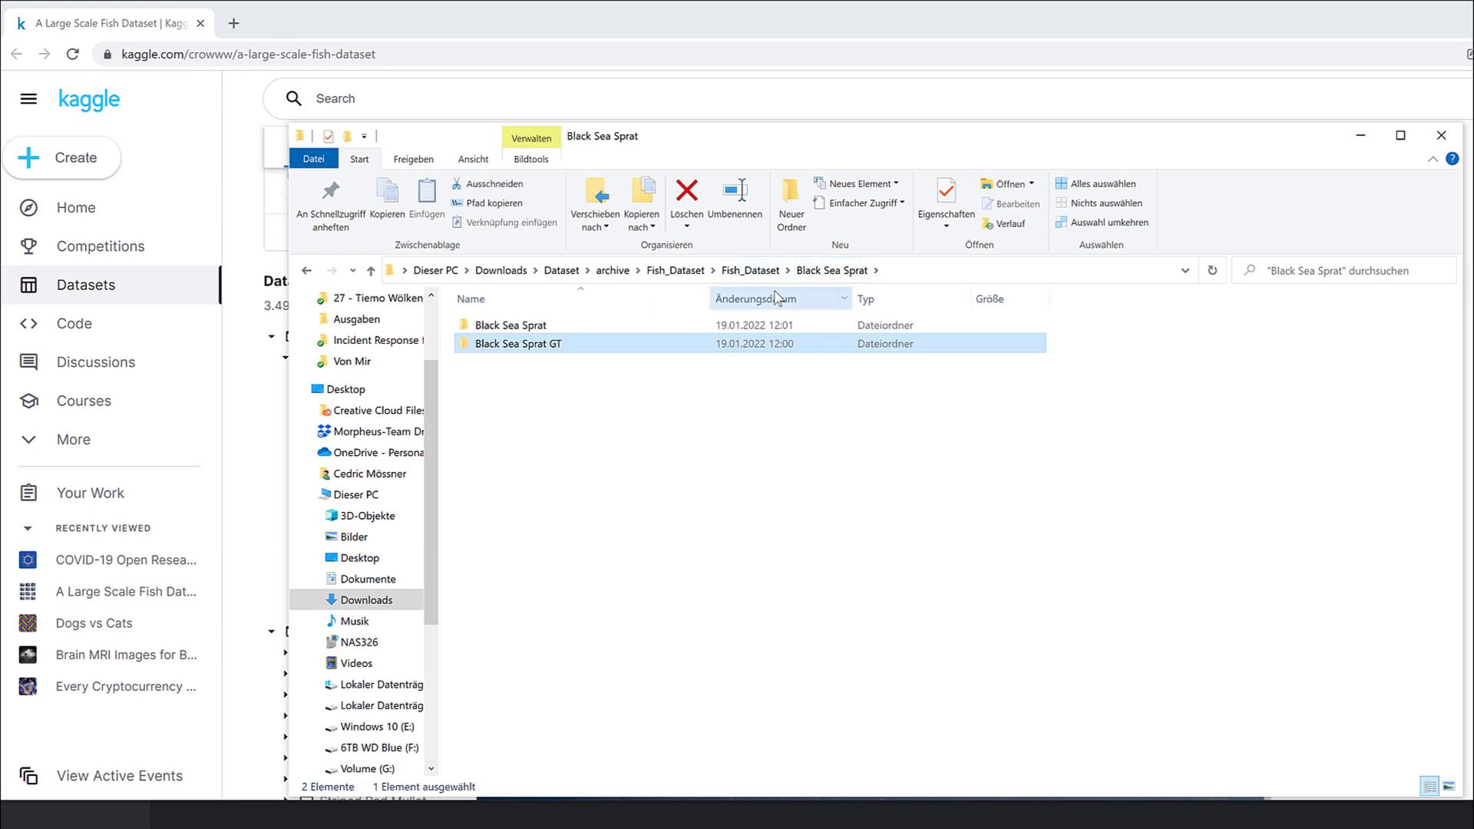
{"action": "double_click", "coordinate": [590, 344]}
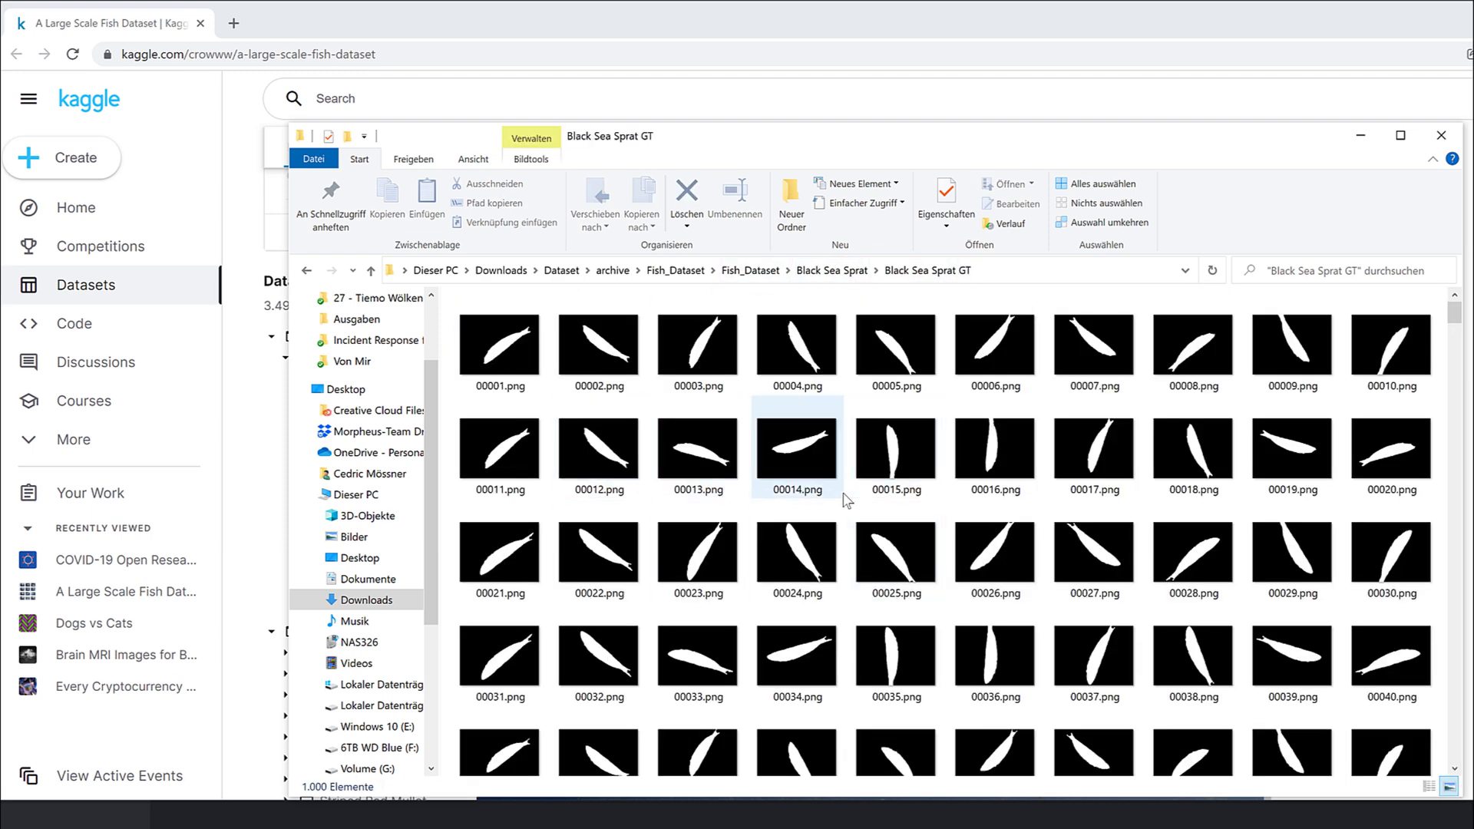
{"action": "mouse_move", "coordinate": [848, 501]}
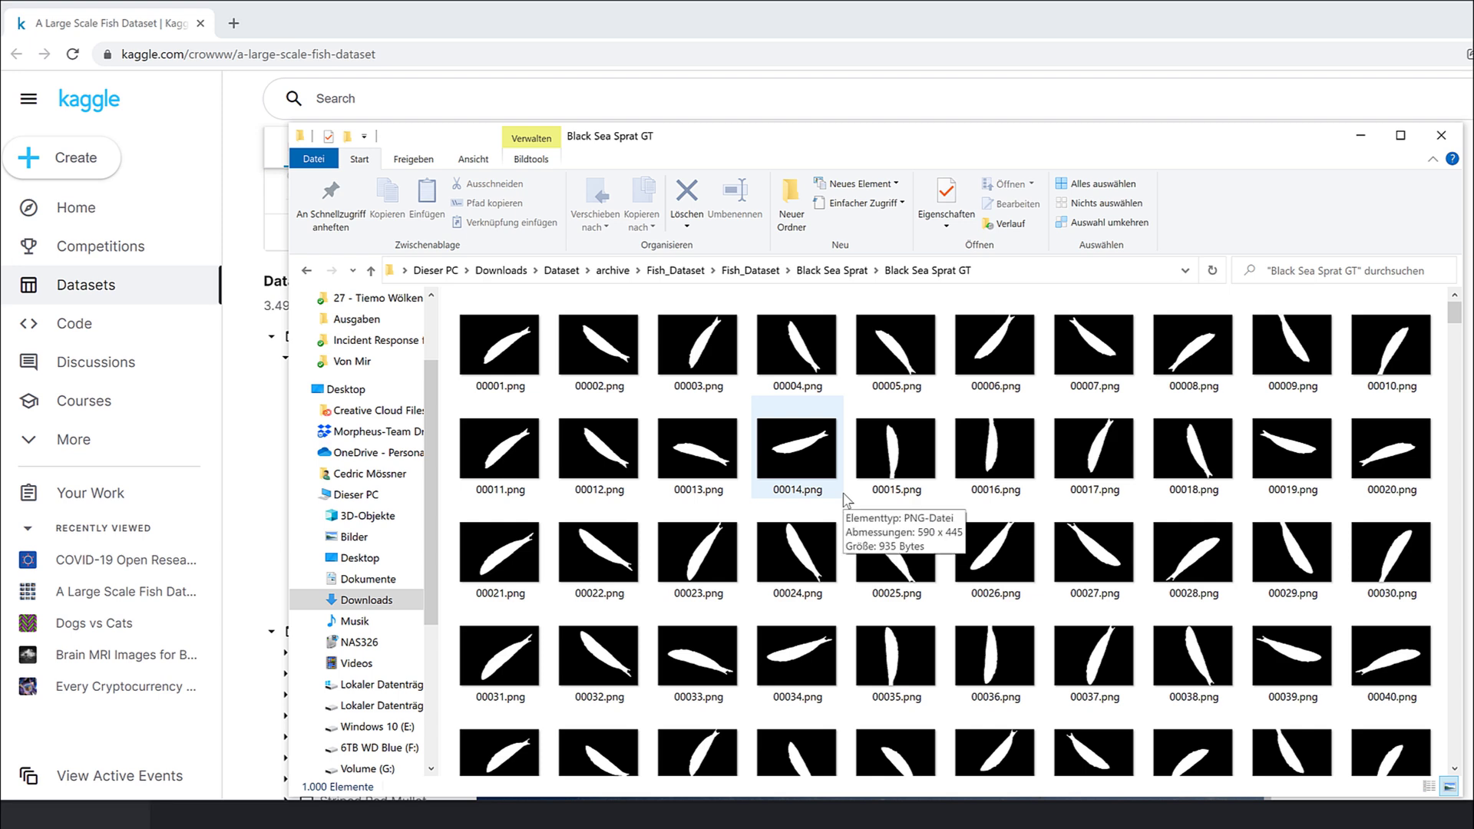
{"action": "scroll", "coordinate": [875, 495], "scroll_direction": "down", "scroll_amount": 6}
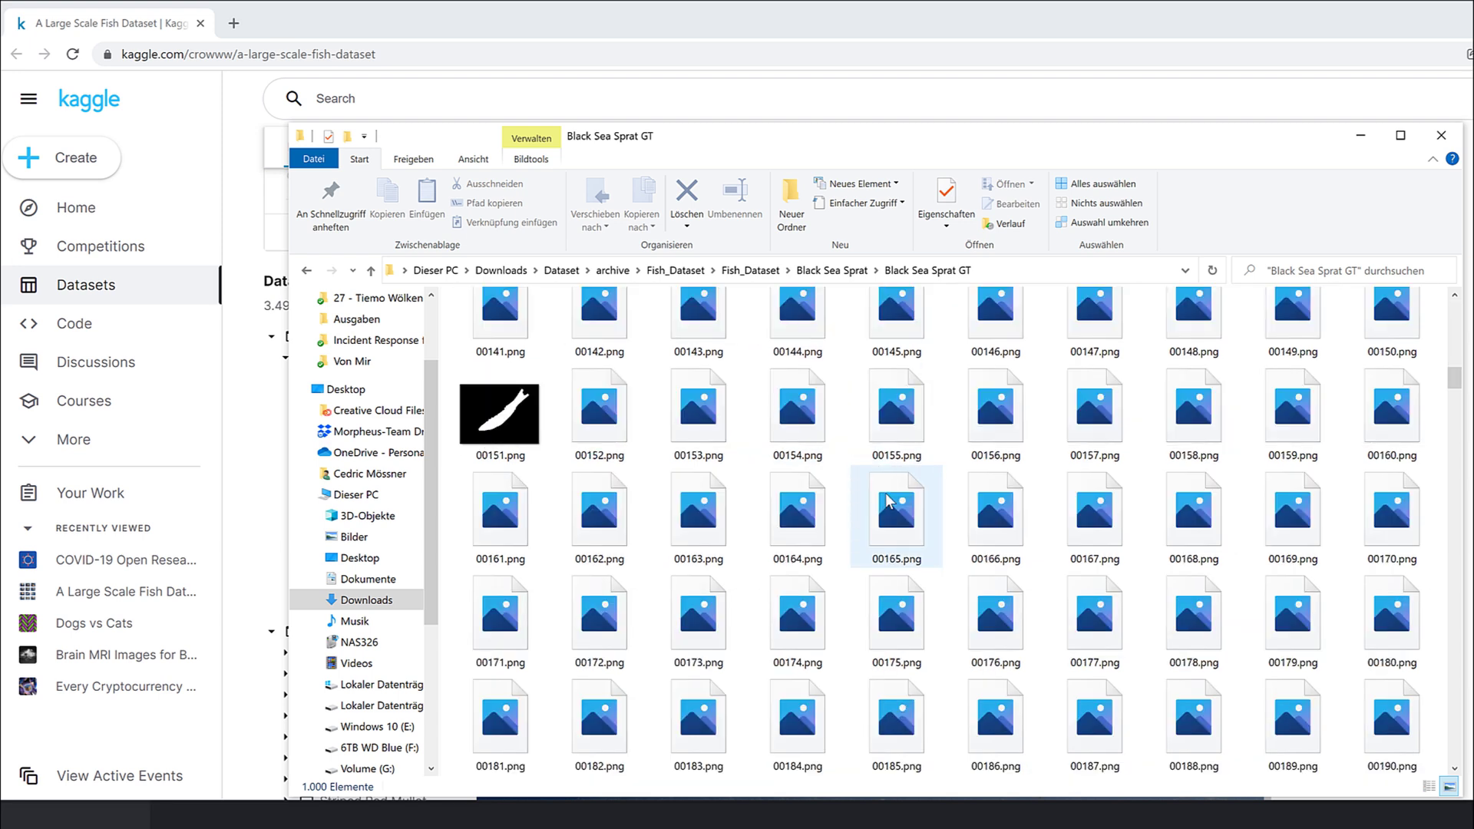
{"action": "left_click", "coordinate": [831, 270]}
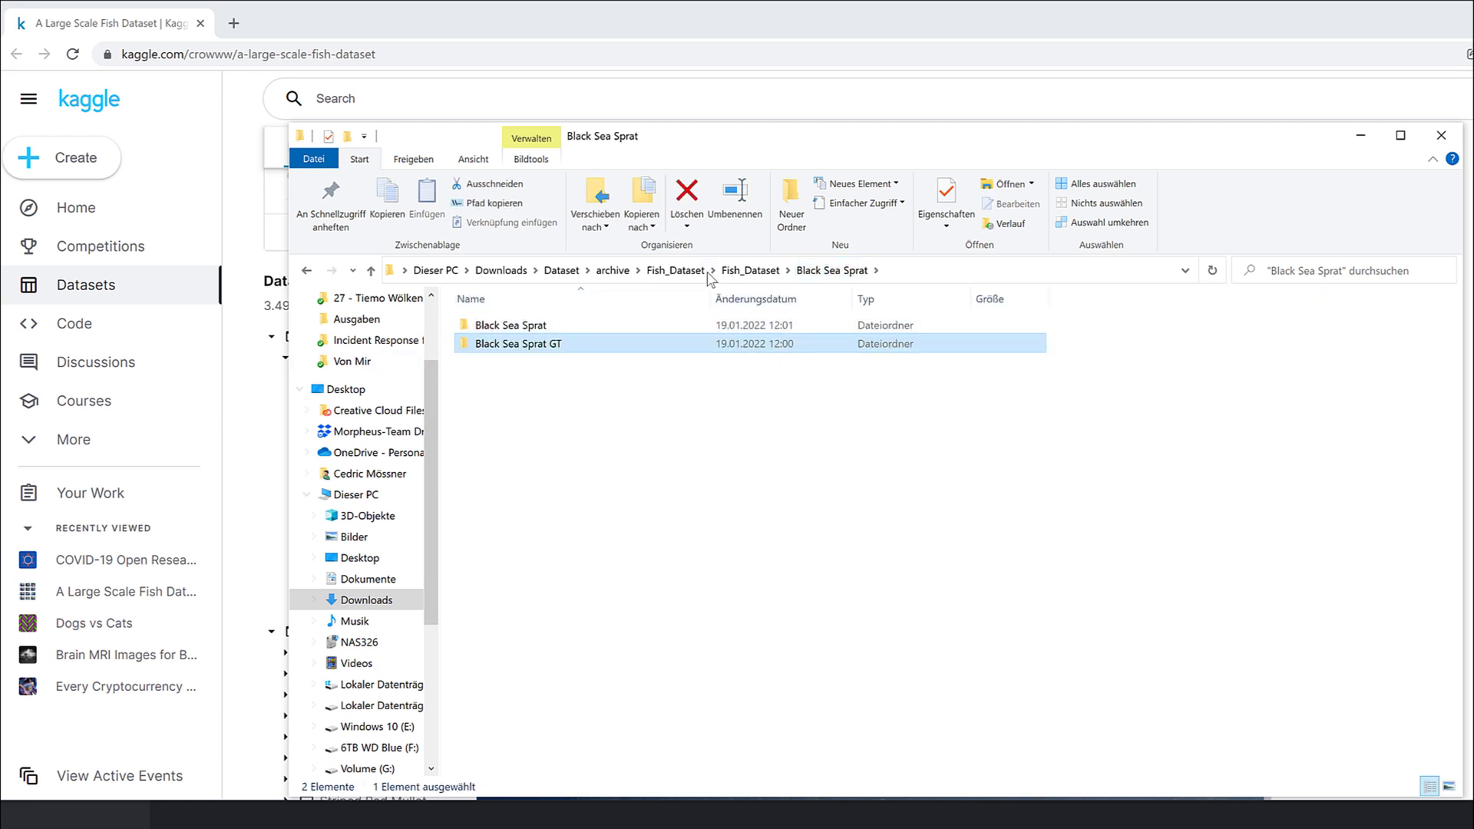
Check the subfolders of Black Sea Sprat and Gilt-Head Bream in the inner Fish_Dataset, and return to the archive folder.
{"action": "left_click", "coordinate": [756, 270]}
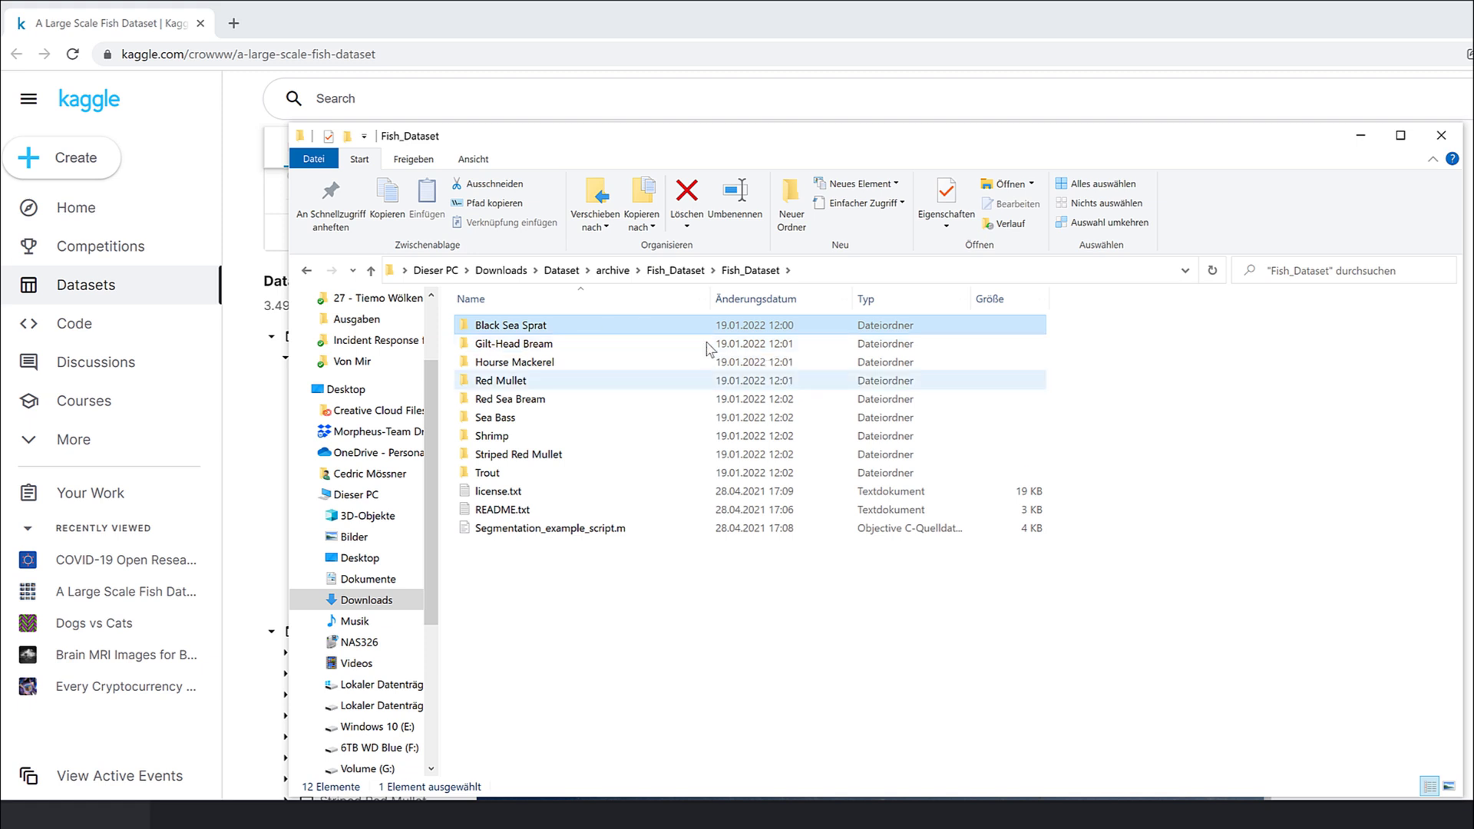
{"action": "double_click", "coordinate": [664, 332]}
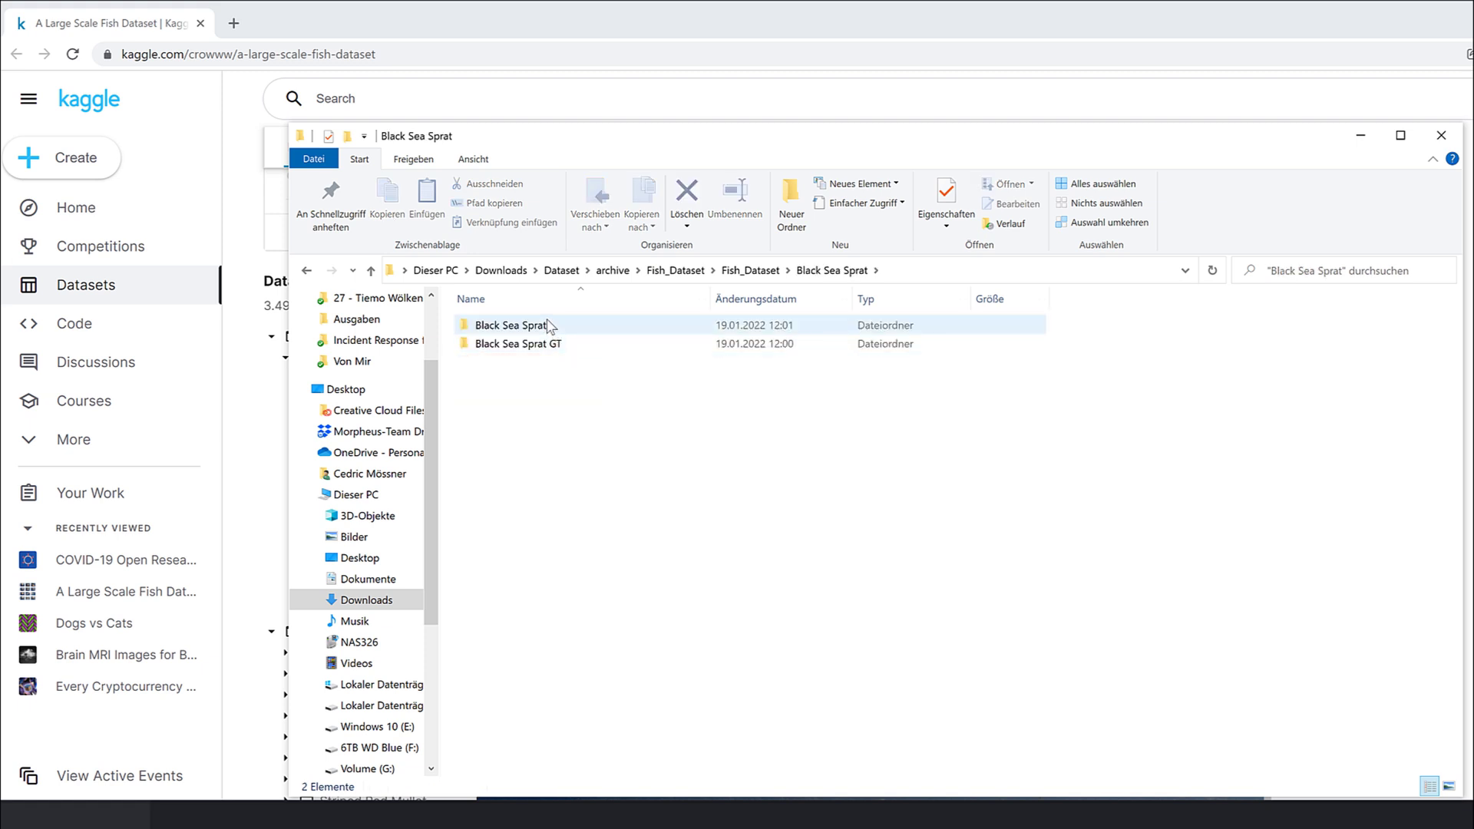
{"action": "left_click", "coordinate": [756, 271]}
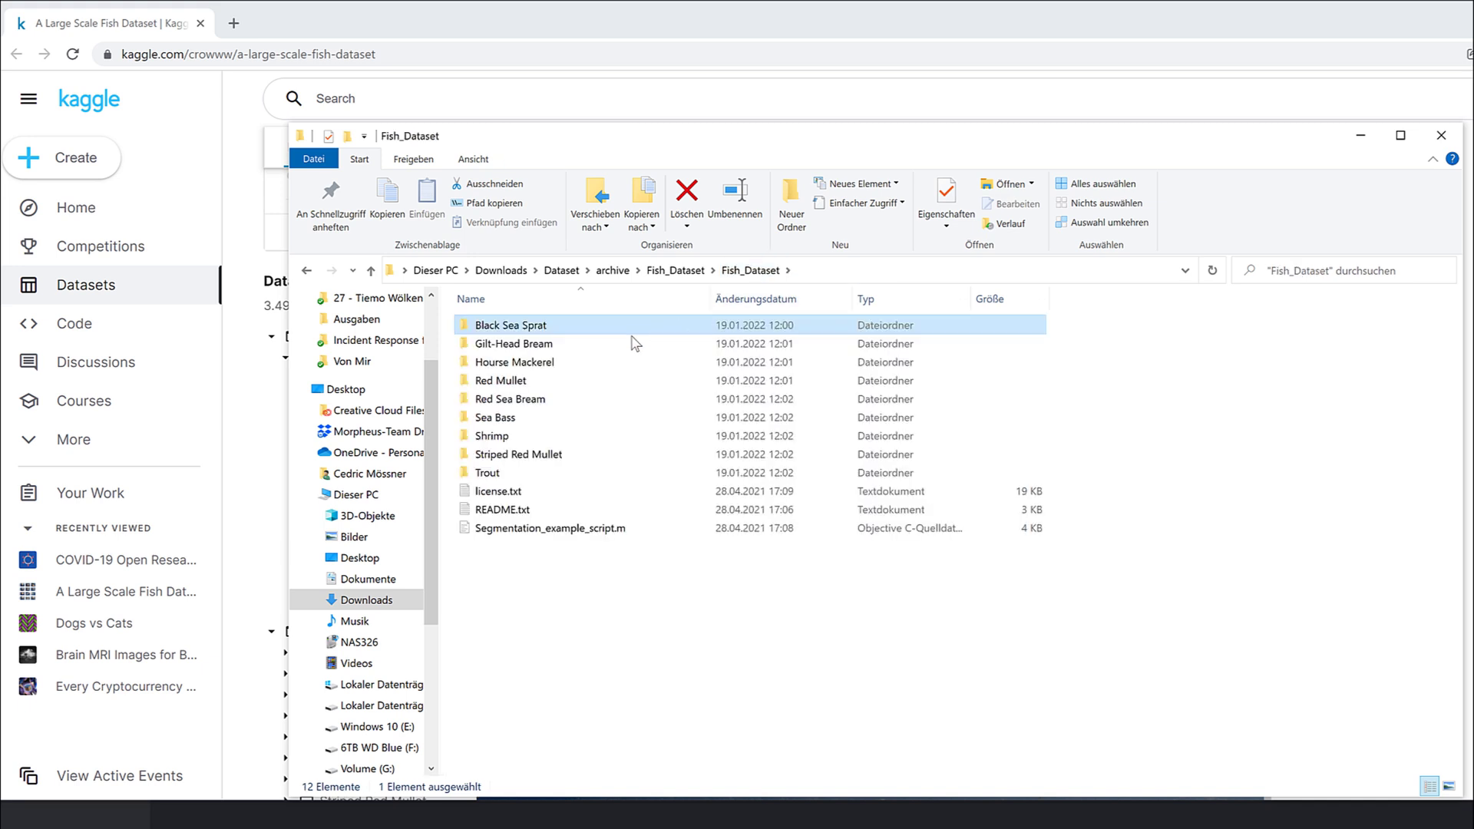
{"action": "double_click", "coordinate": [590, 339]}
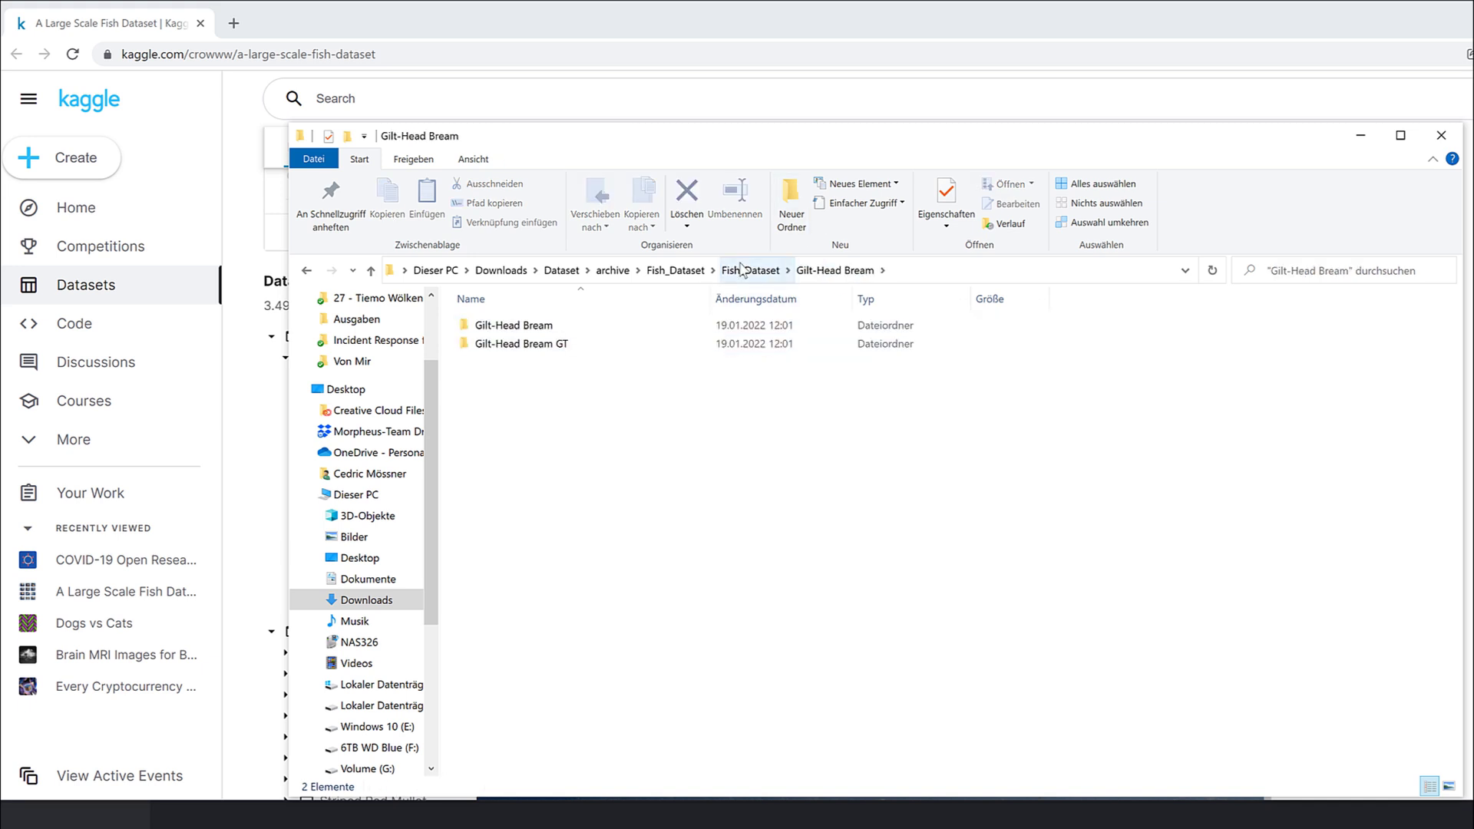
{"action": "left_click", "coordinate": [674, 271]}
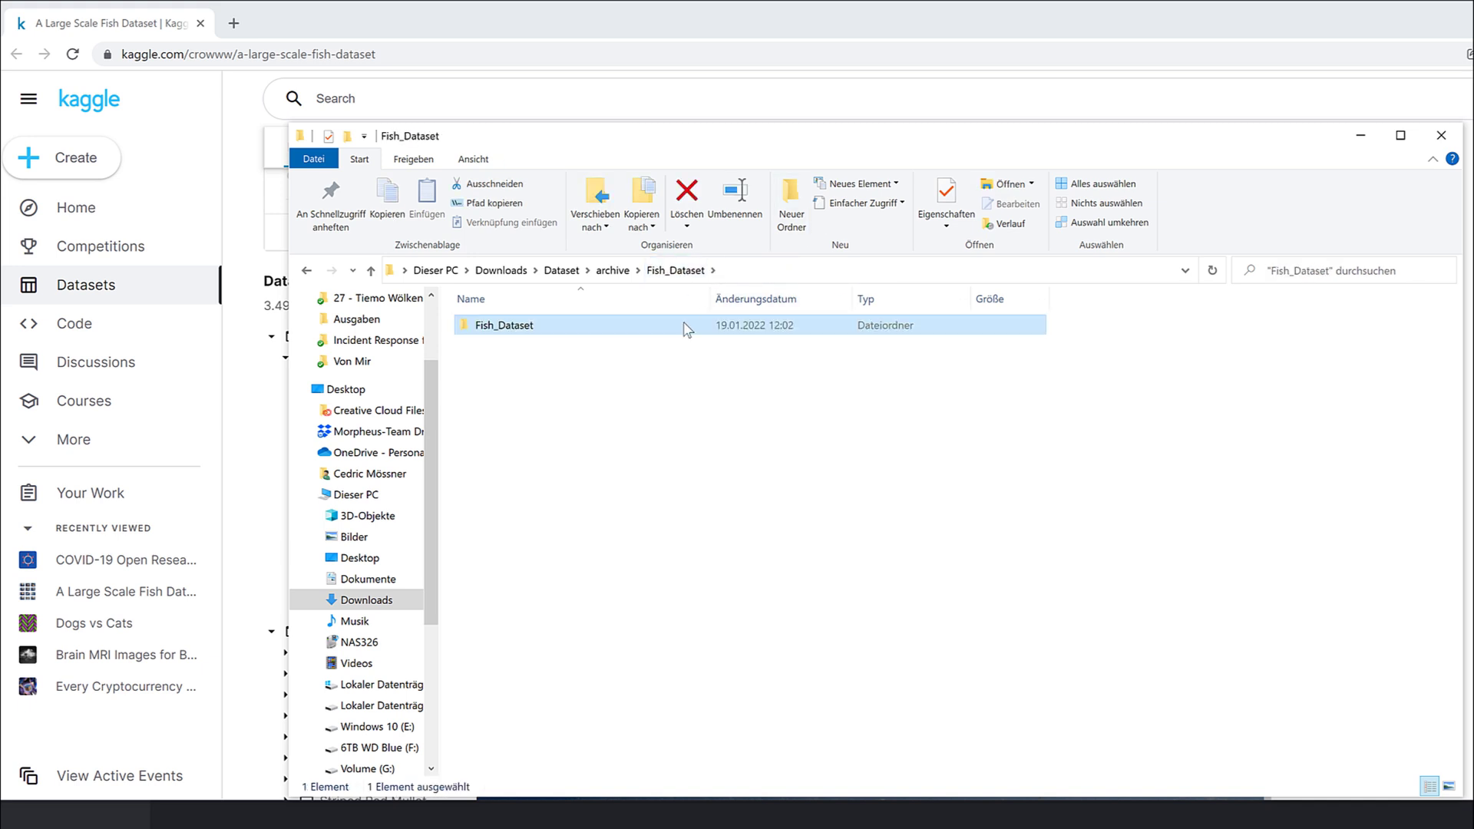
{"action": "left_click", "coordinate": [612, 270]}
Examine the Gilt Head Bream images and the species folders in NA_Fish_Dataset, and return to the archive folder.
{"action": "double_click", "coordinate": [564, 343]}
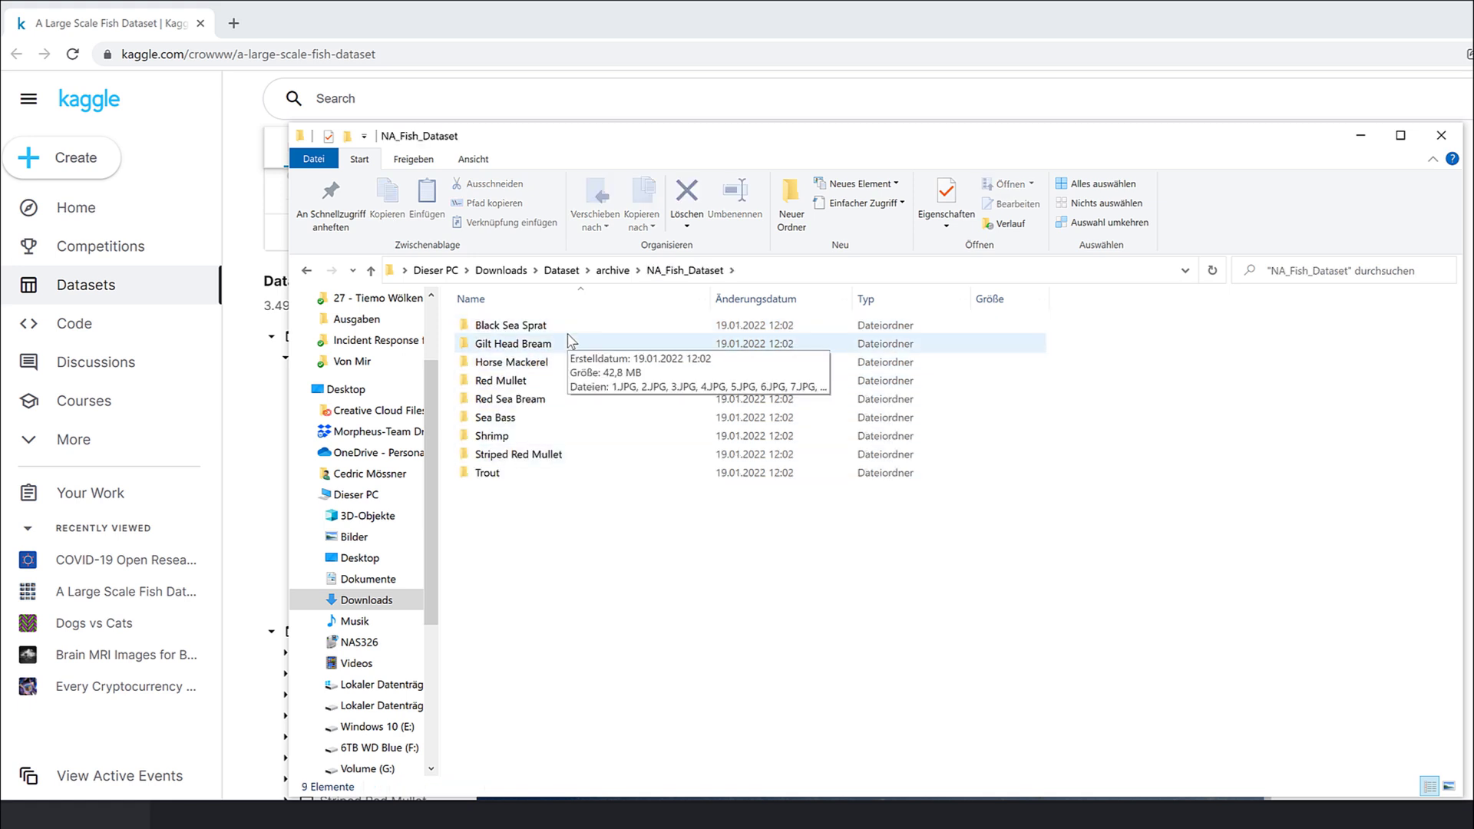
{"action": "double_click", "coordinate": [565, 342]}
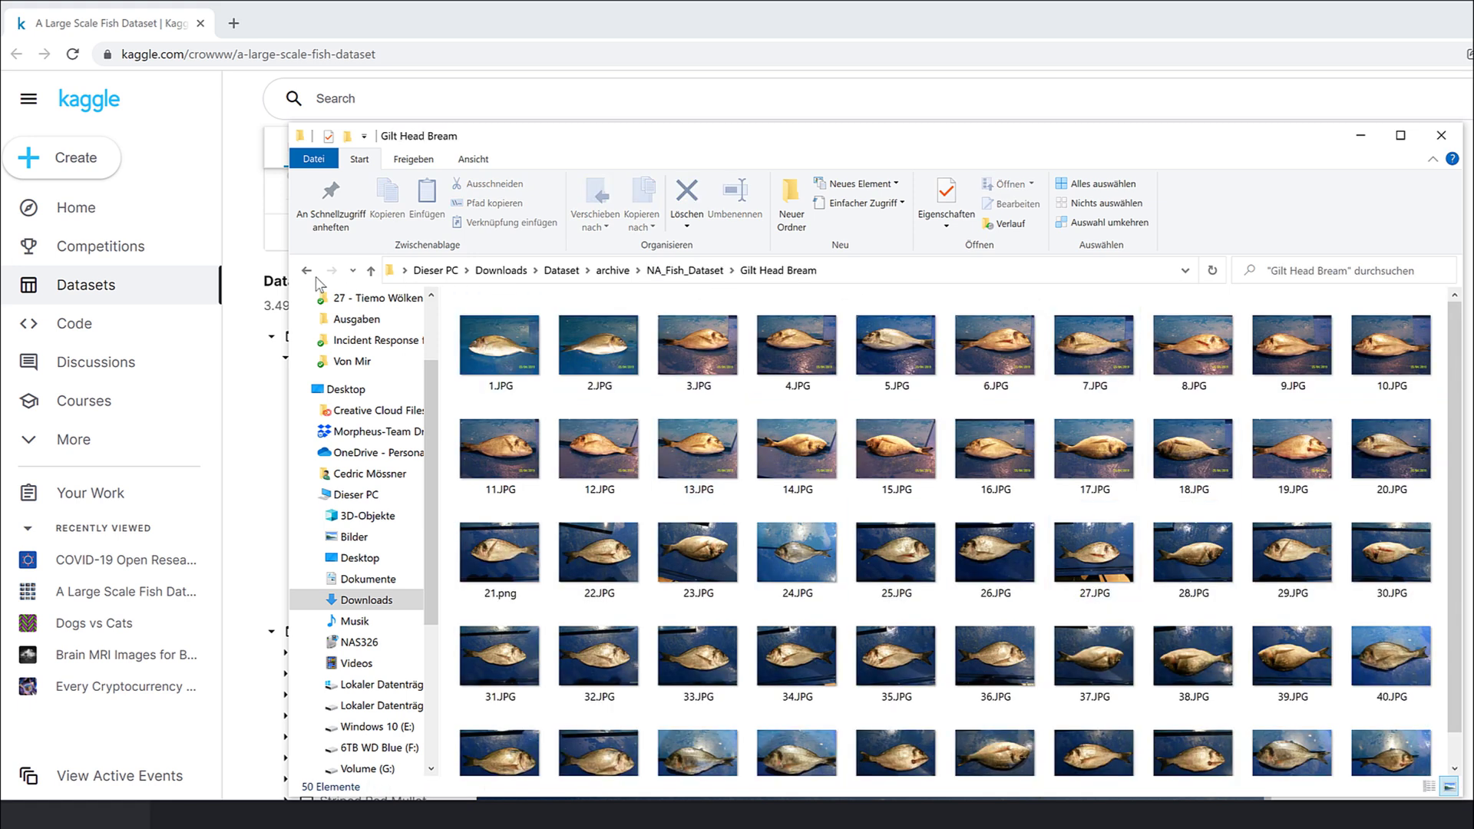
{"action": "left_click", "coordinate": [307, 270]}
{"action": "left_click_drag", "start_coordinate": [571, 614], "coordinate": [569, 320]}
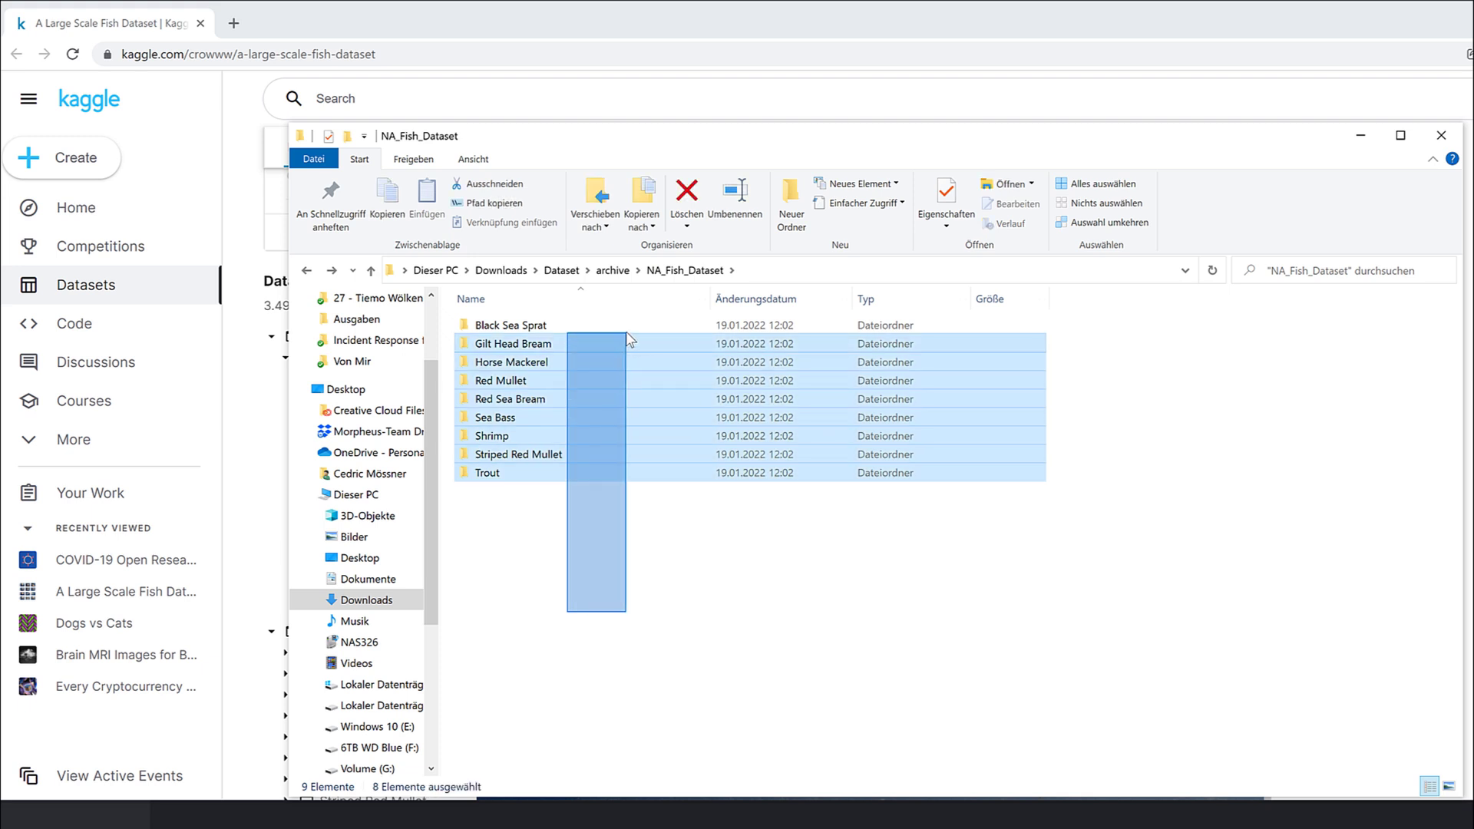
{"action": "left_click", "coordinate": [741, 629]}
{"action": "left_click", "coordinate": [613, 270]}
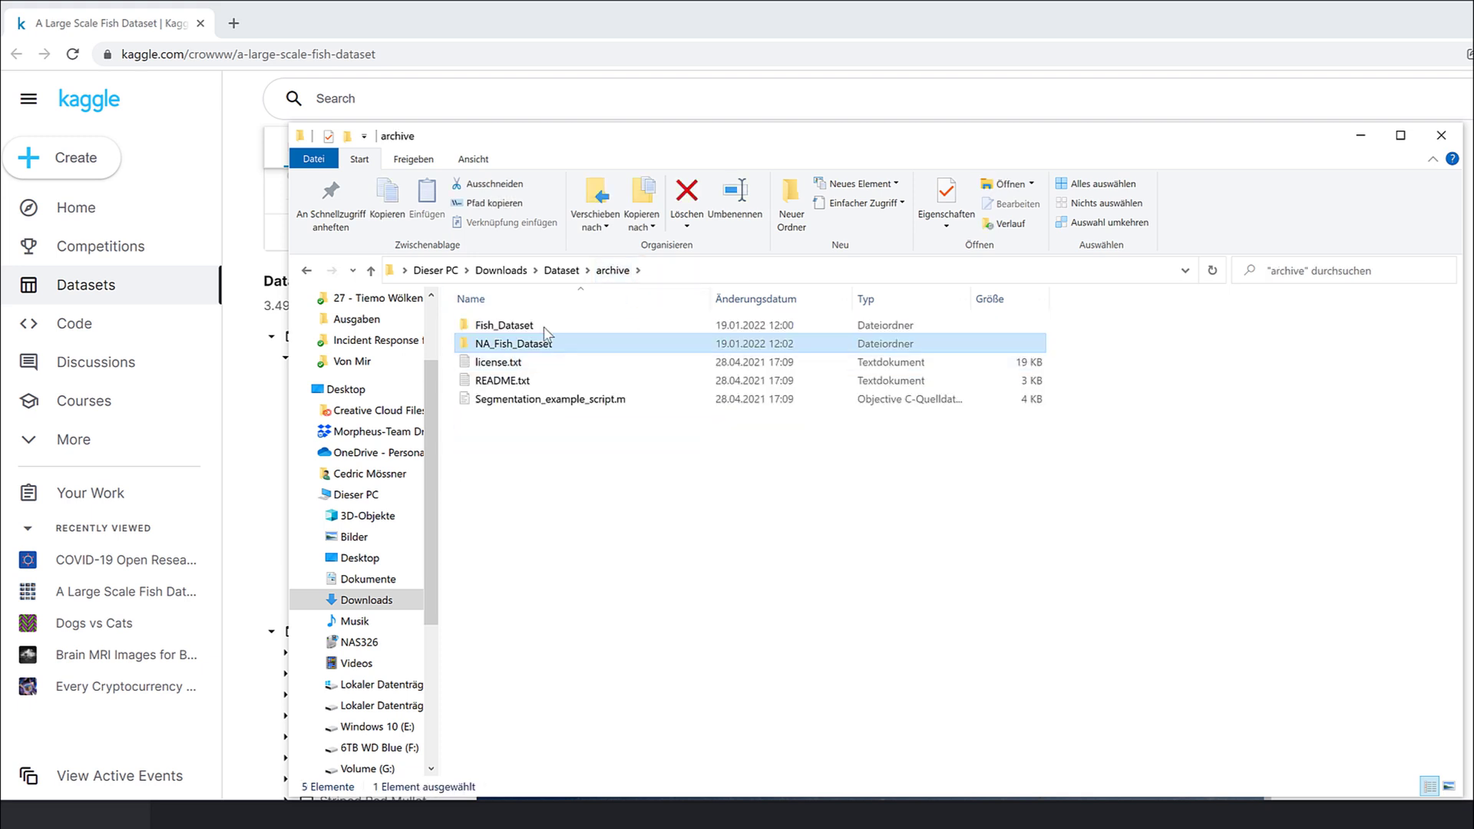
Check the inner Fish_Dataset folder's structure again, return to the archive folder, and open NA_Fish_Dataset.
{"action": "double_click", "coordinate": [543, 324]}
{"action": "double_click", "coordinate": [547, 326]}
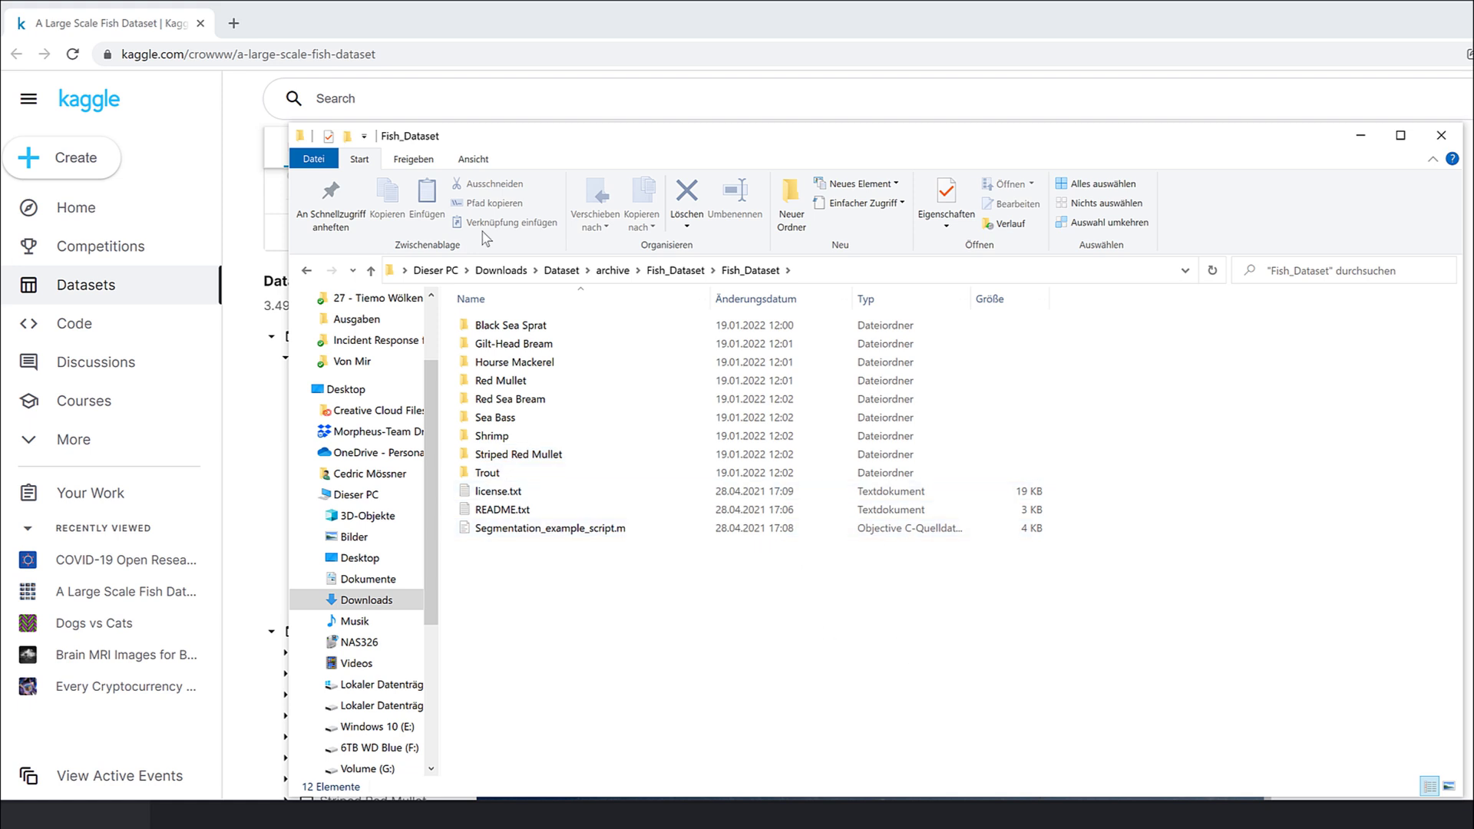
{"action": "left_click", "coordinate": [307, 270]}
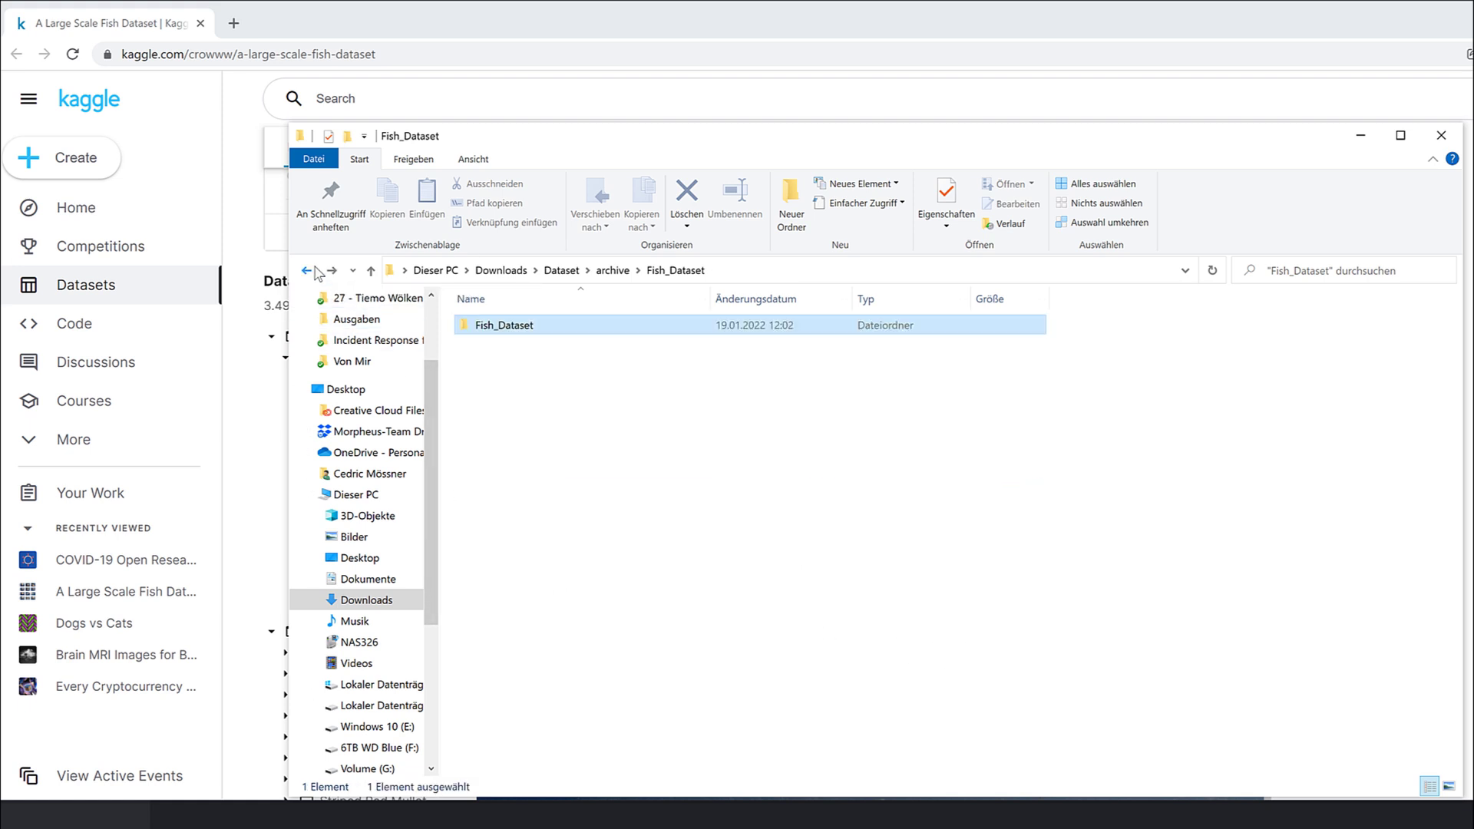
{"action": "left_click", "coordinate": [307, 270]}
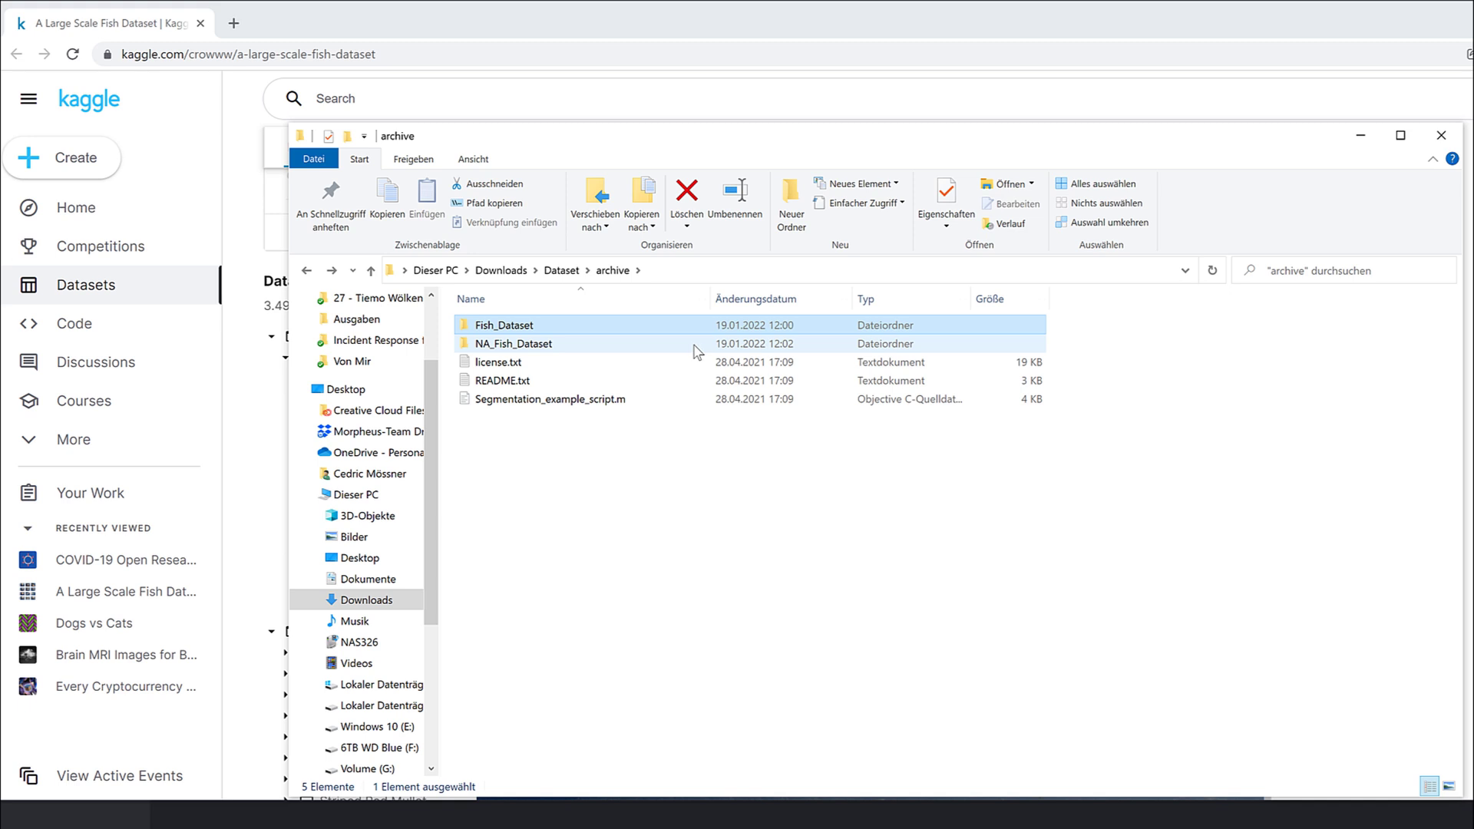
{"action": "mouse_move", "coordinate": [702, 354]}
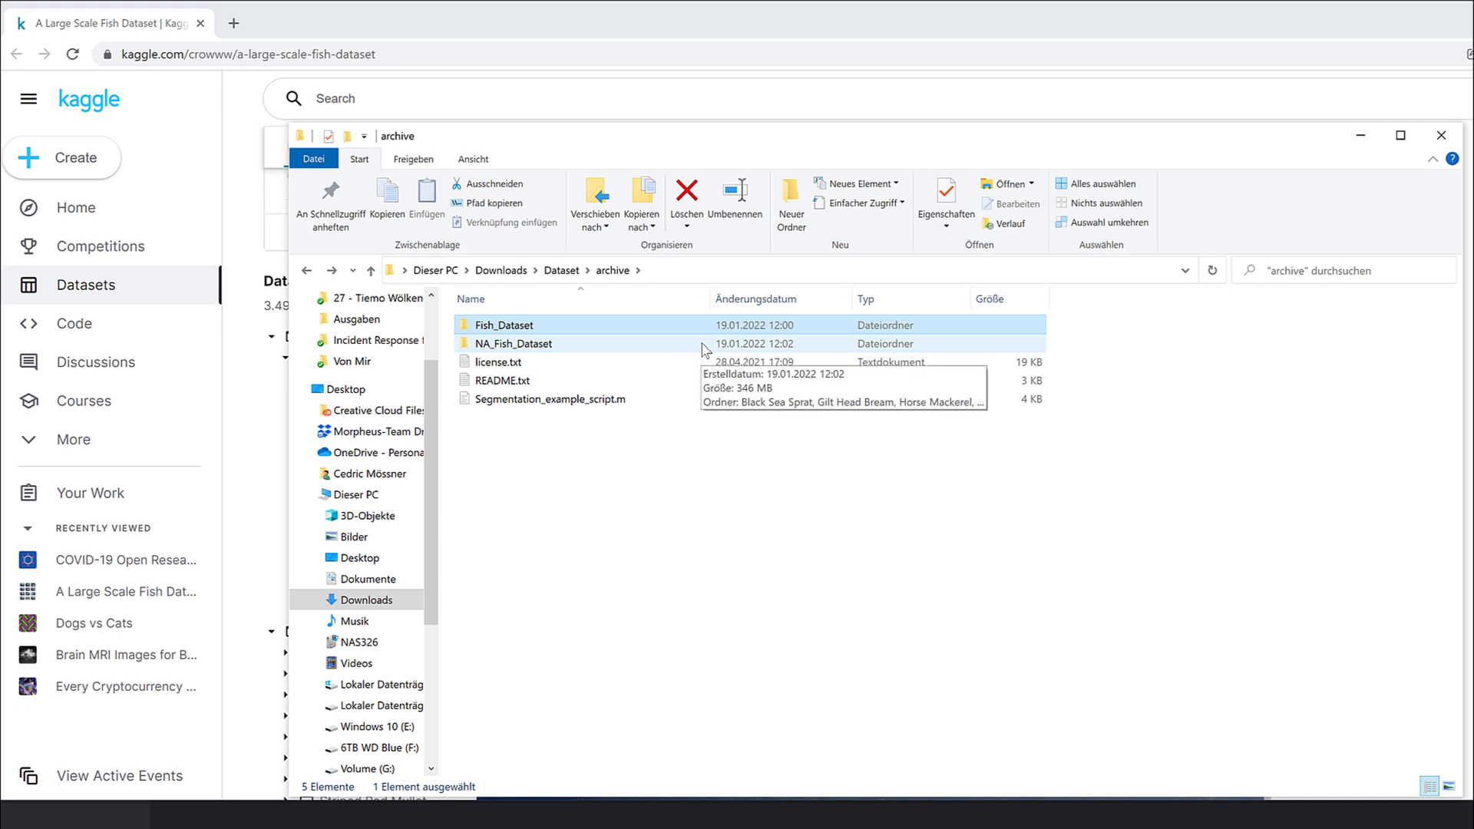
{"action": "double_click", "coordinate": [703, 345]}
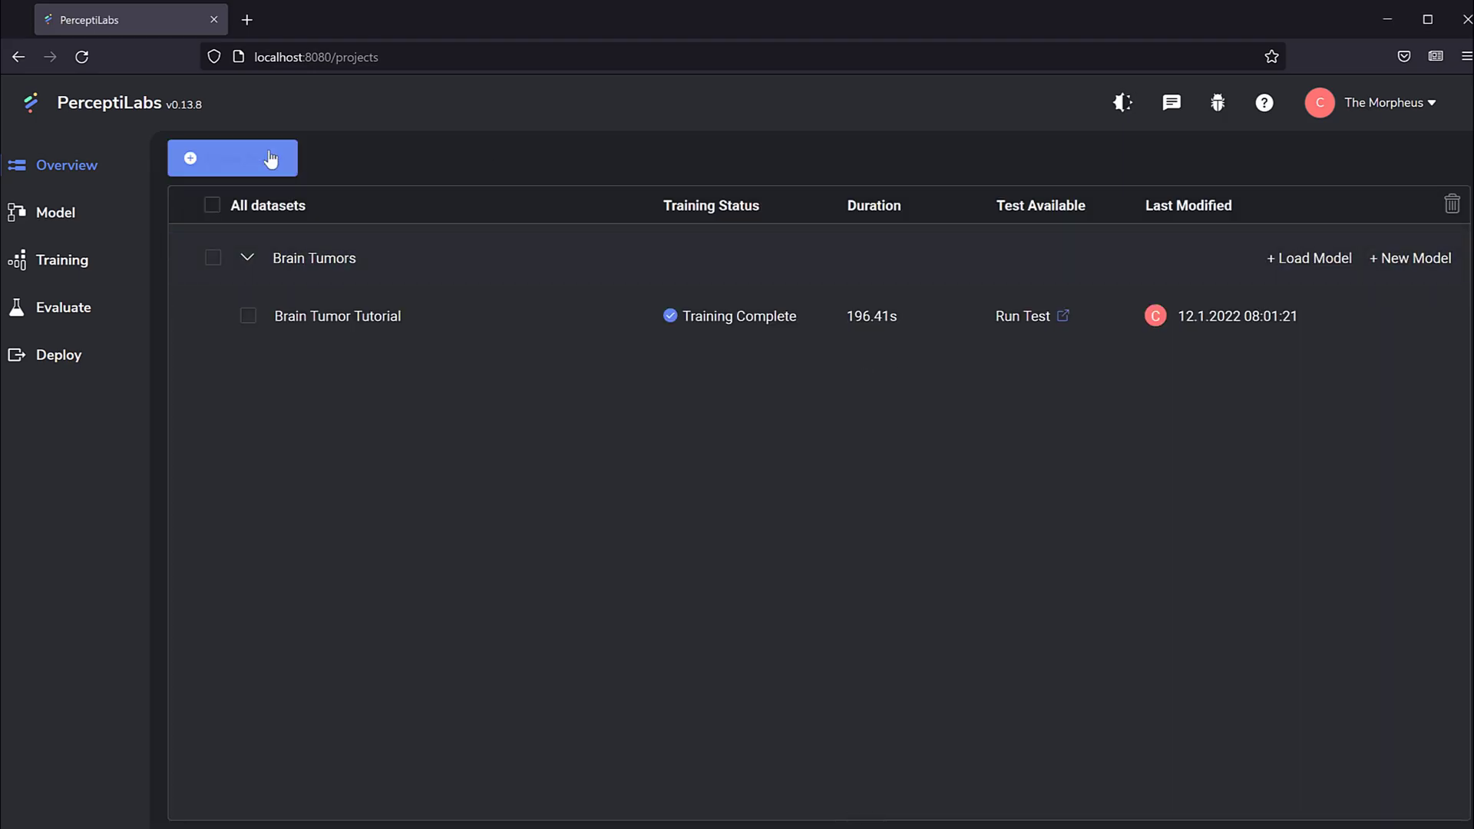
Start a new image classification project and choose a local dataset as its source.
{"action": "left_click", "coordinate": [261, 158]}
{"action": "left_click", "coordinate": [565, 499]}
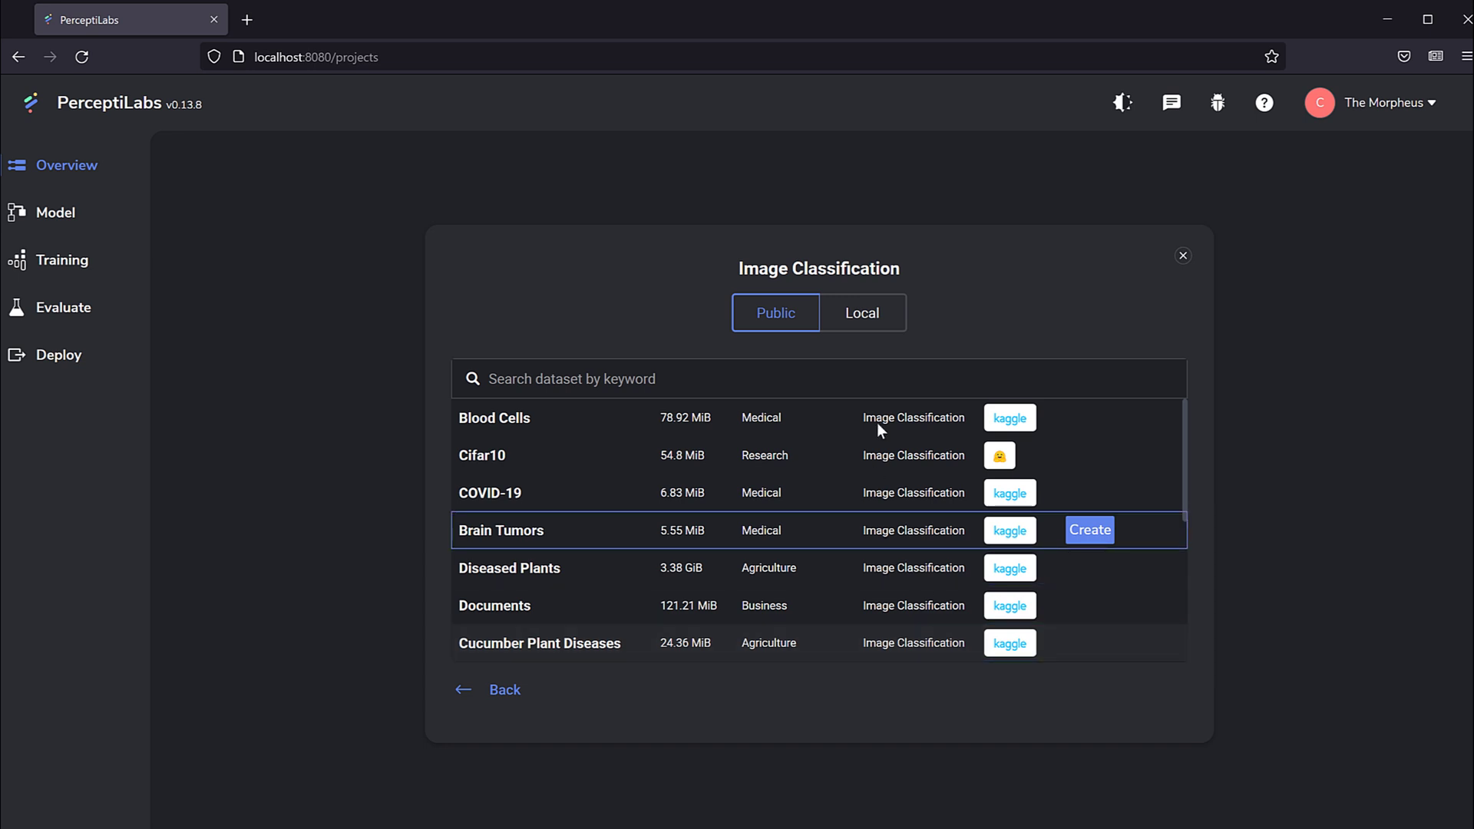
{"action": "left_click", "coordinate": [874, 312]}
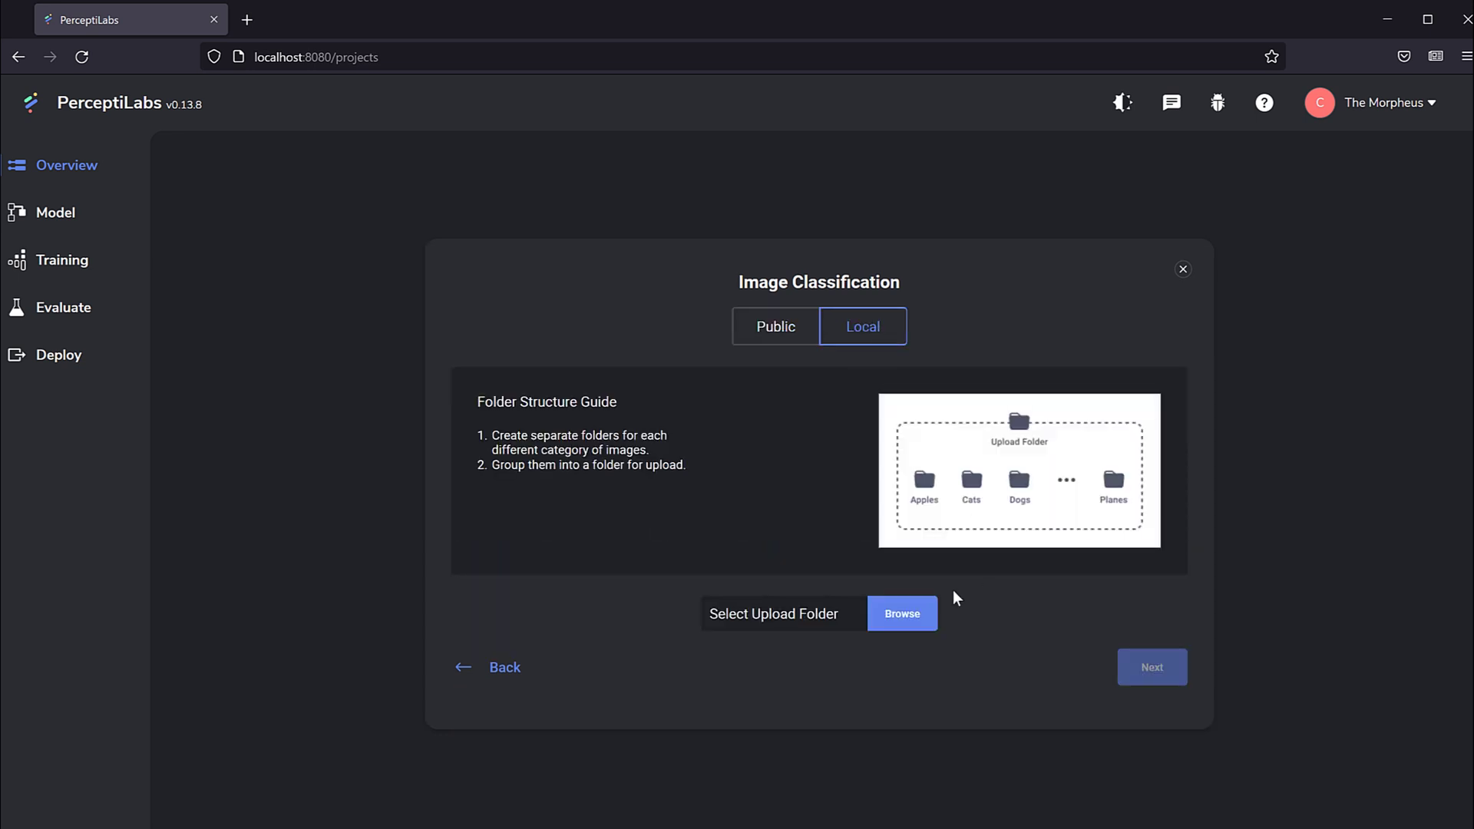
Select the NA_Fish_Dataset folder inside archive as the upload folder and proceed to the dataset definition.
{"action": "left_click", "coordinate": [902, 615]}
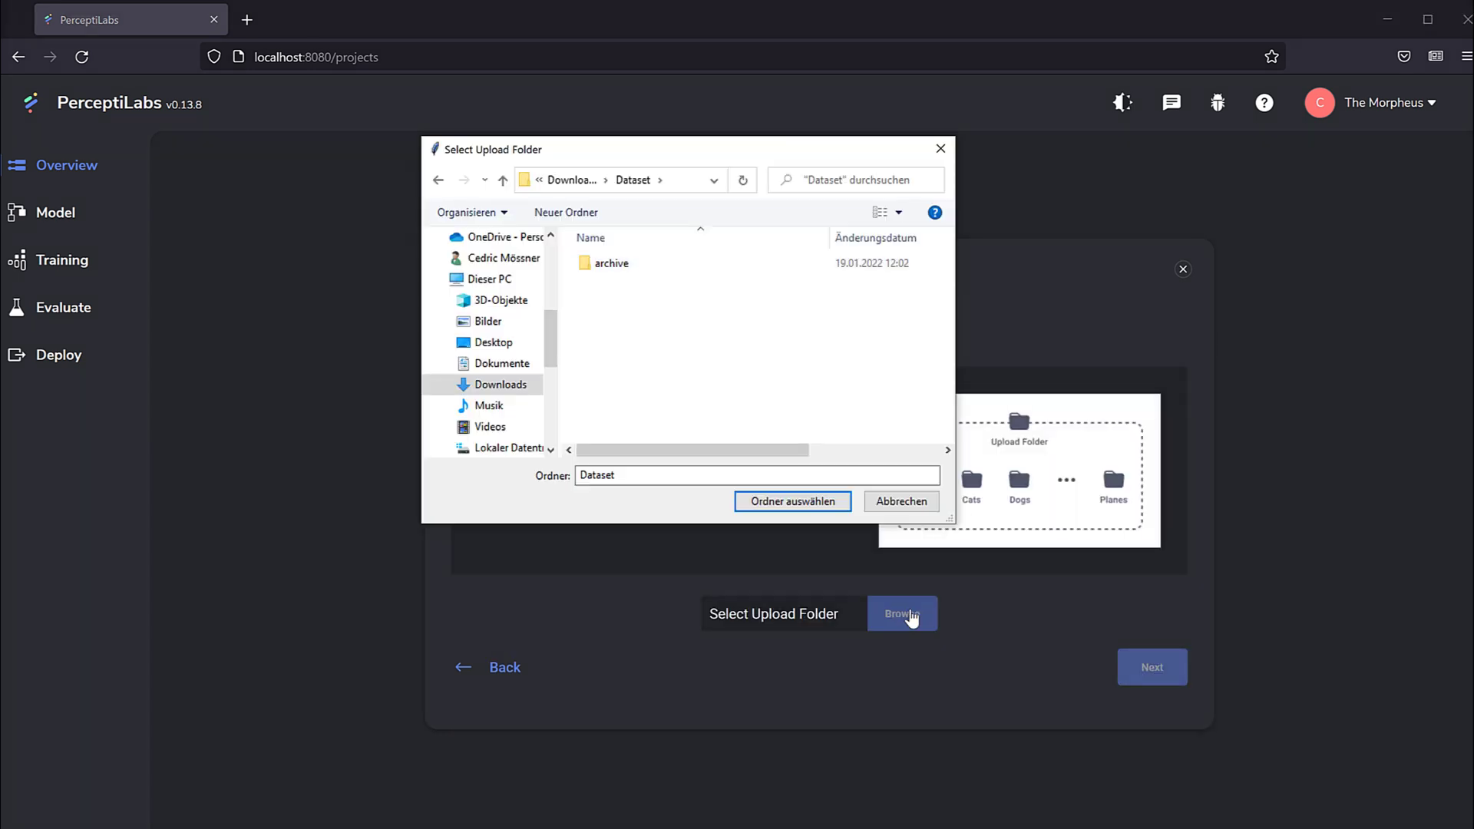
{"action": "double_click", "coordinate": [650, 264]}
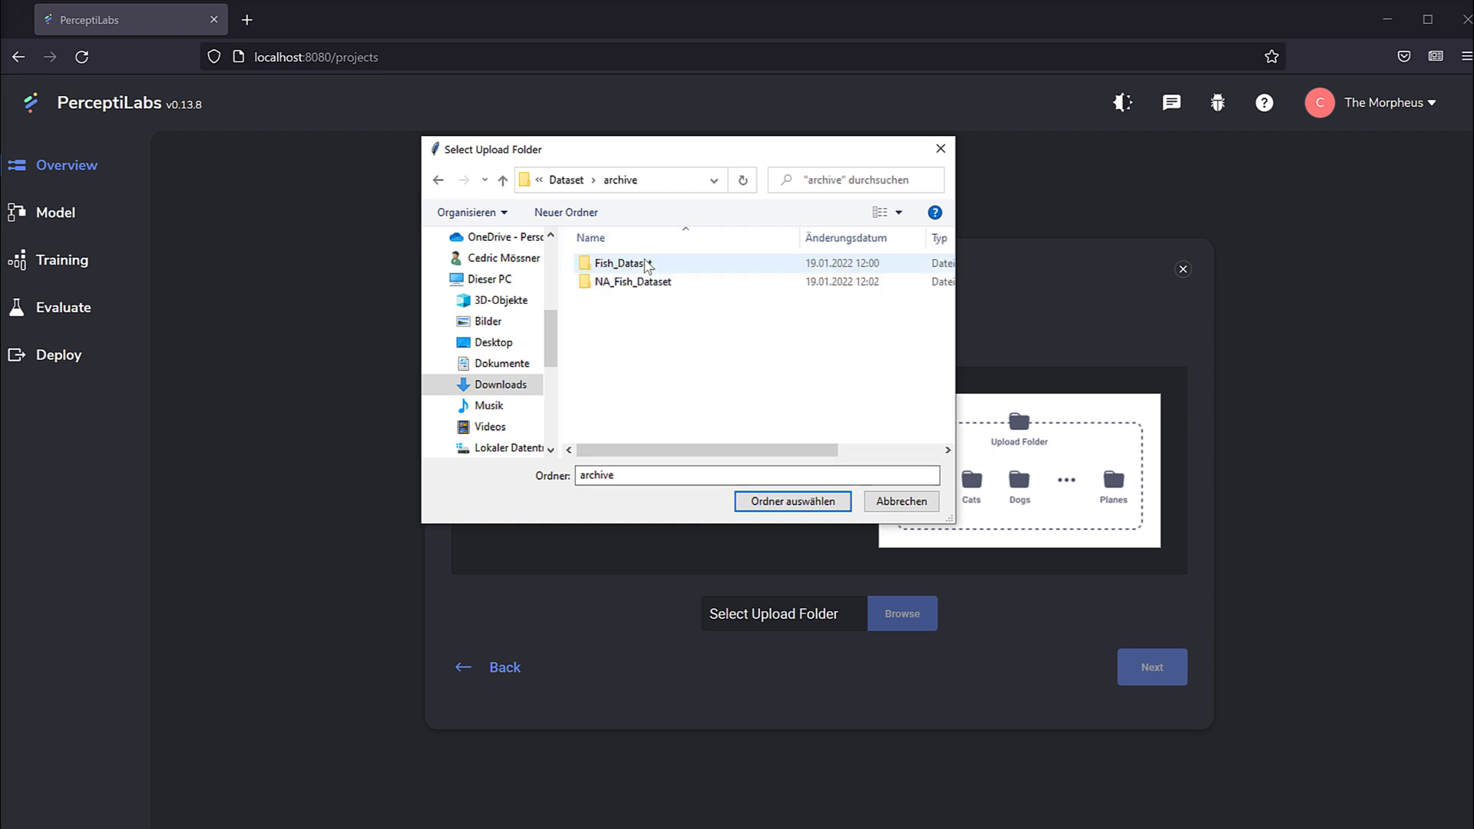
{"action": "double_click", "coordinate": [638, 282]}
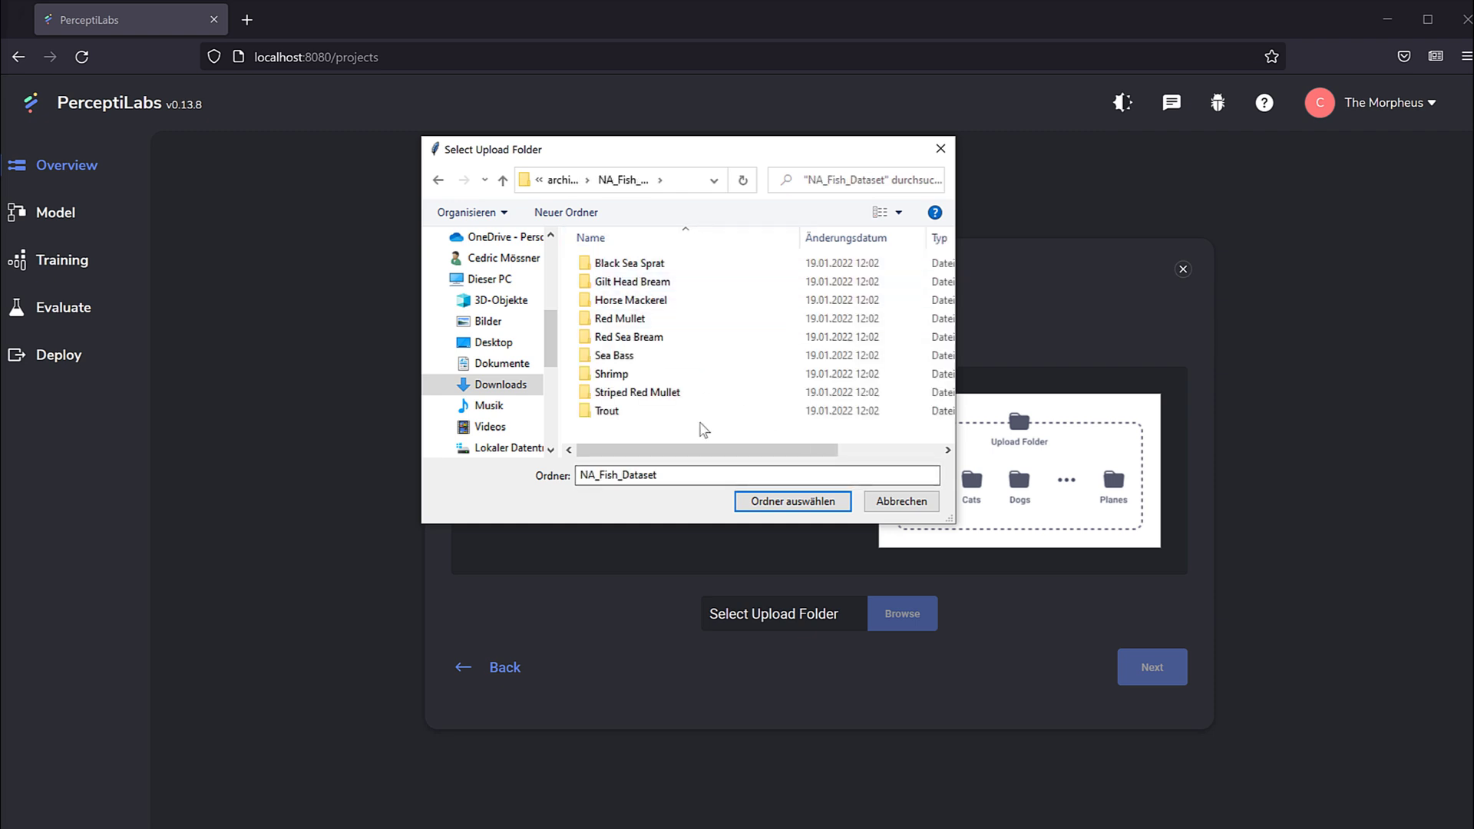
{"action": "left_click", "coordinate": [563, 181]}
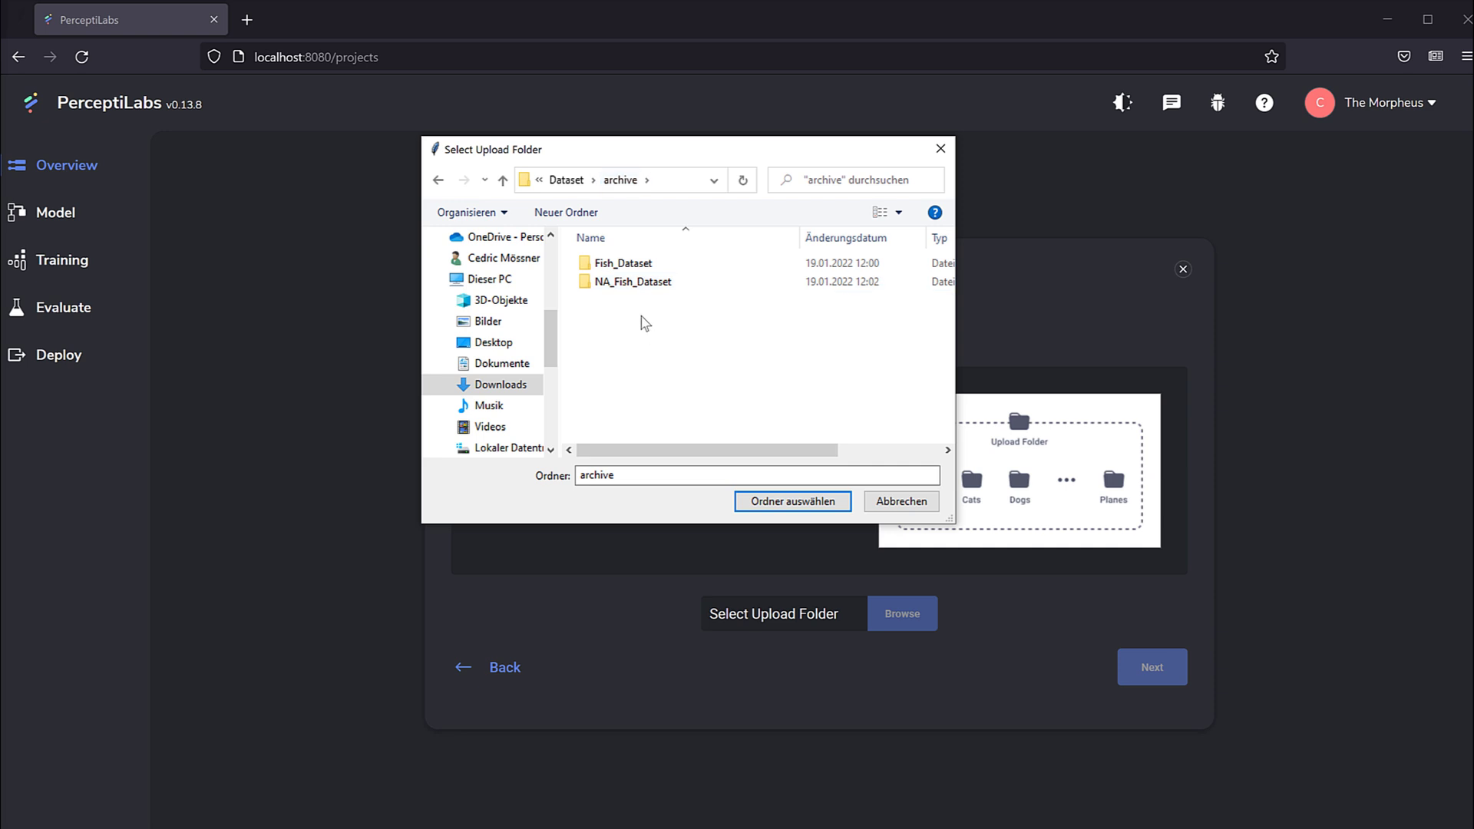
{"action": "left_click", "coordinate": [640, 286]}
{"action": "double_click", "coordinate": [666, 284]}
{"action": "left_click", "coordinate": [798, 505]}
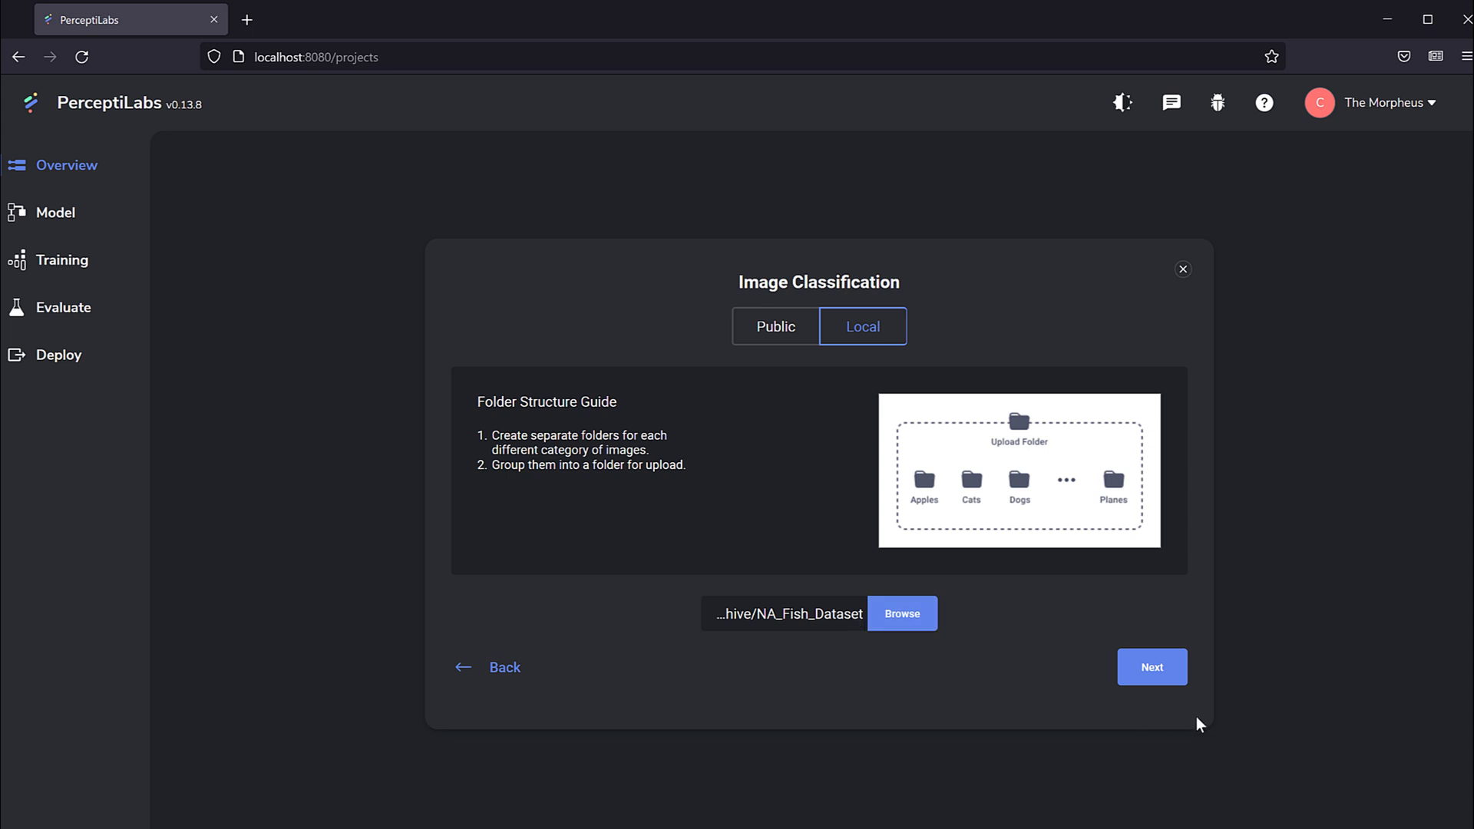
{"action": "left_click", "coordinate": [1163, 675]}
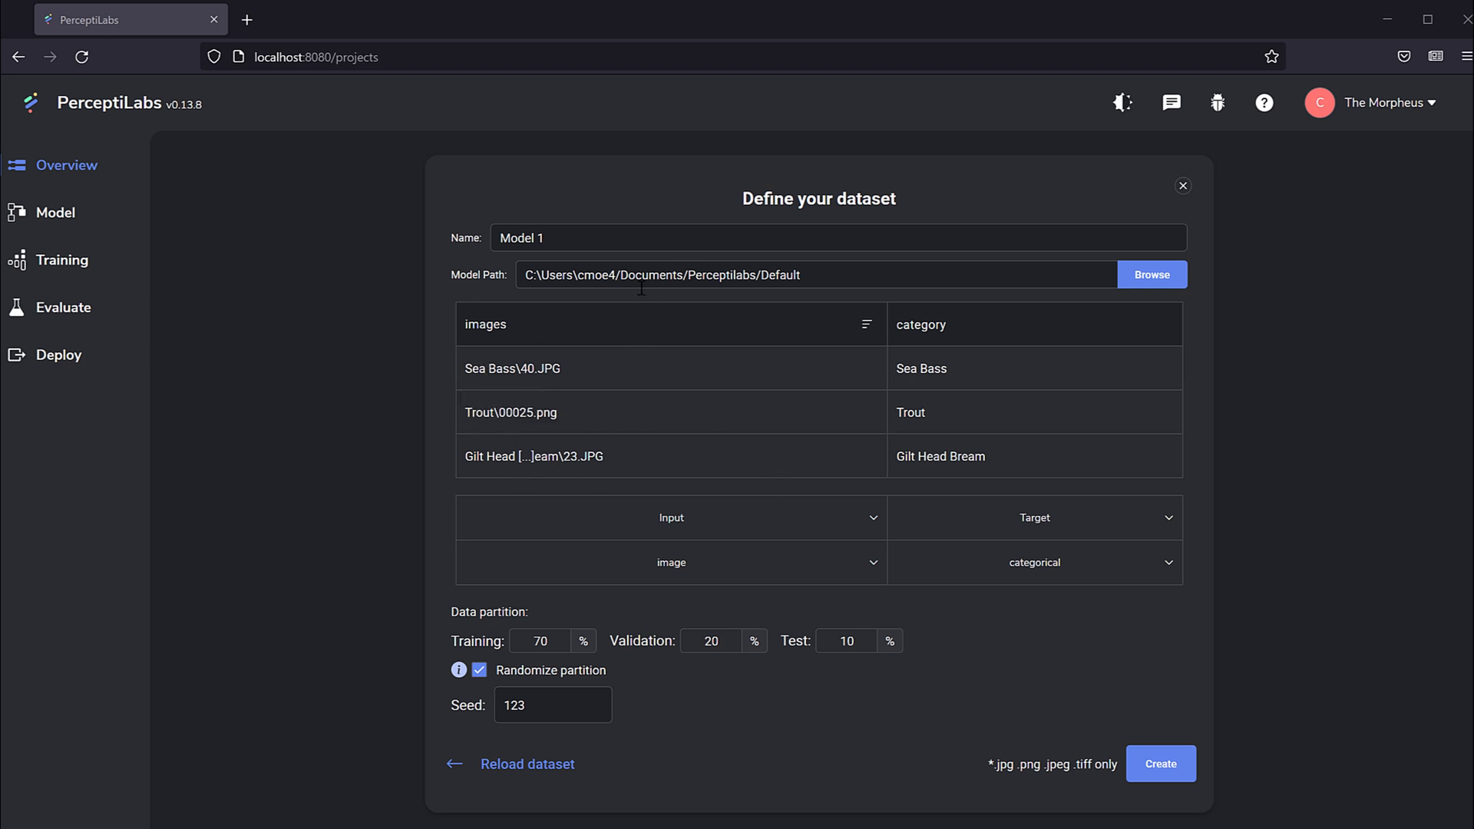
Name the new model Fish Dataset.
{"action": "left_click", "coordinate": [606, 245]}
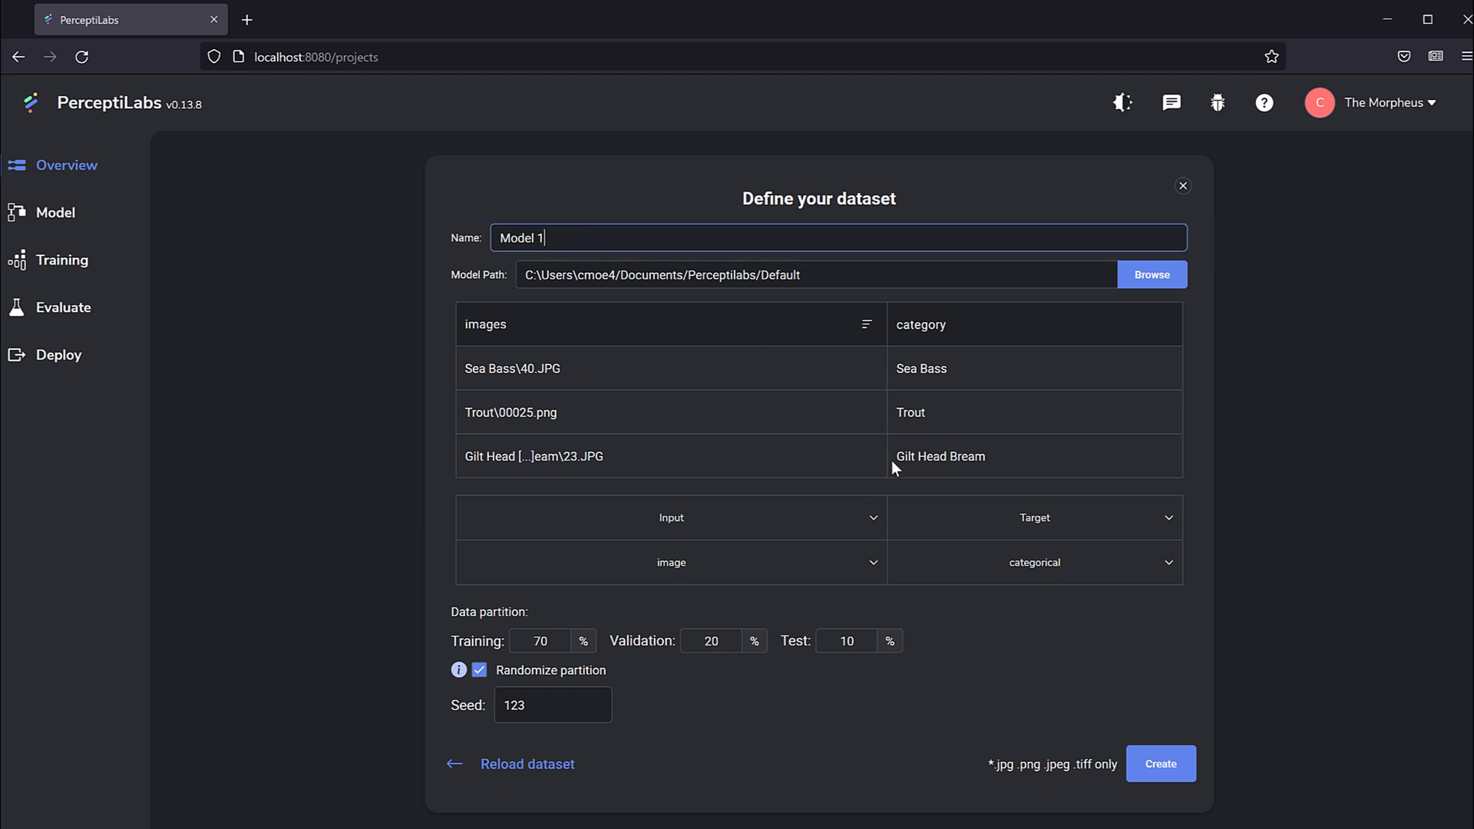
{"action": "key", "text": "ctrl+a"}
{"action": "type", "text": "F"}
Switch to File Explorer, look through the Black Sea Sprat images in NA_Fish_Dataset, and return to the NA_Fish_Dataset folder.
{"action": "key", "text": "alt+Tab"}
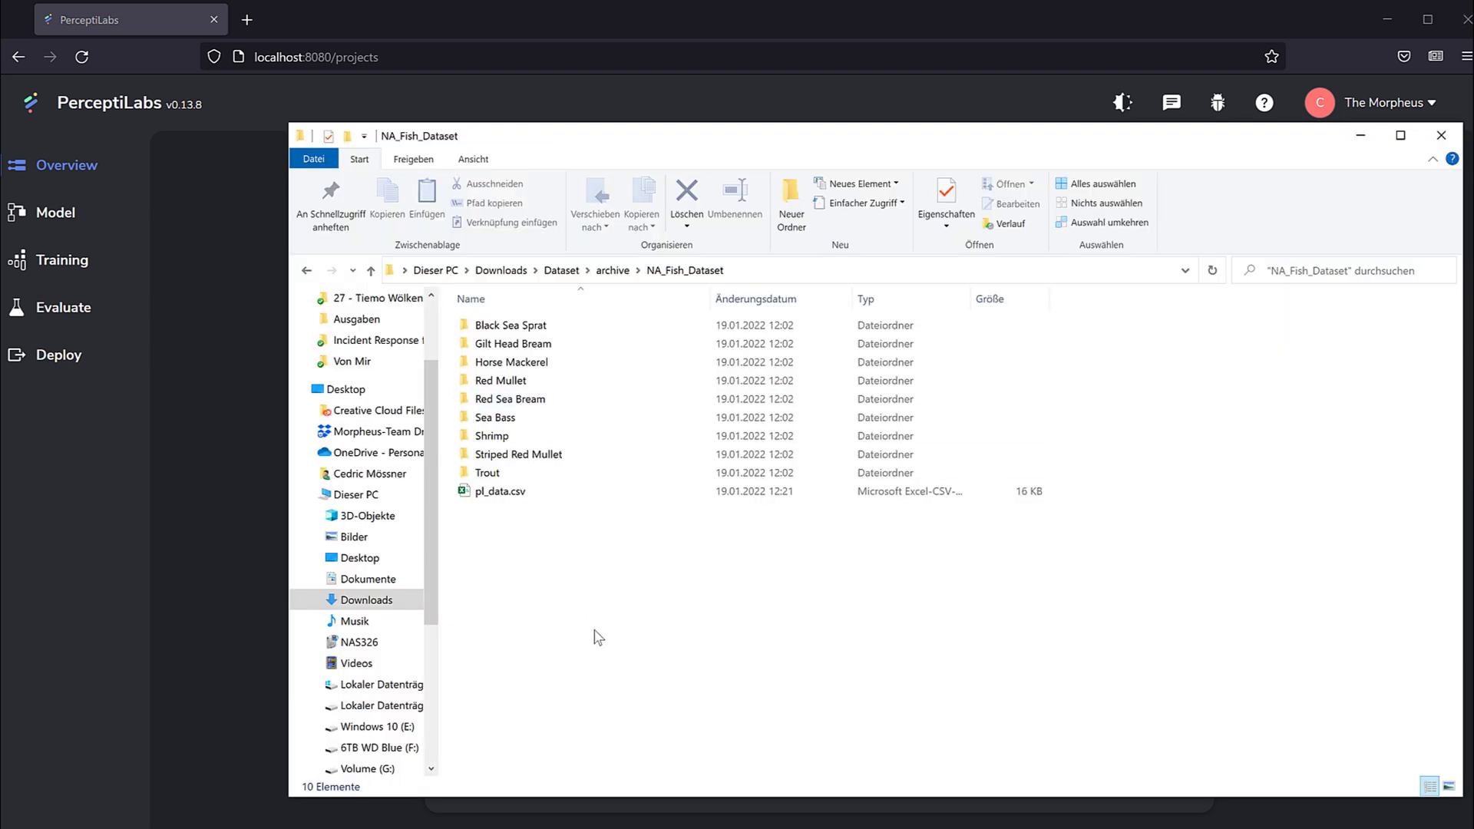
{"action": "left_click", "coordinate": [611, 270]}
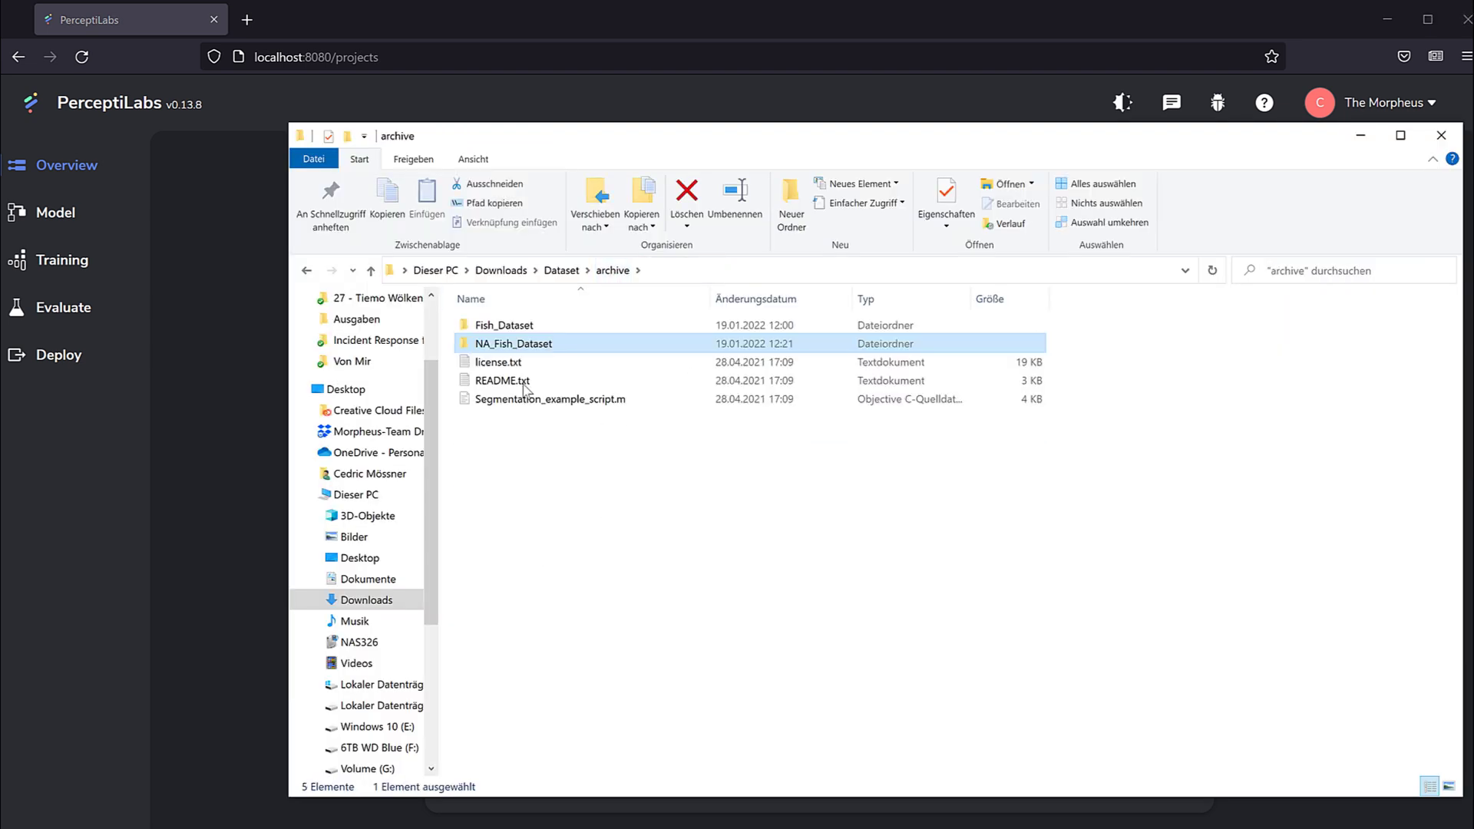
{"action": "double_click", "coordinate": [553, 344]}
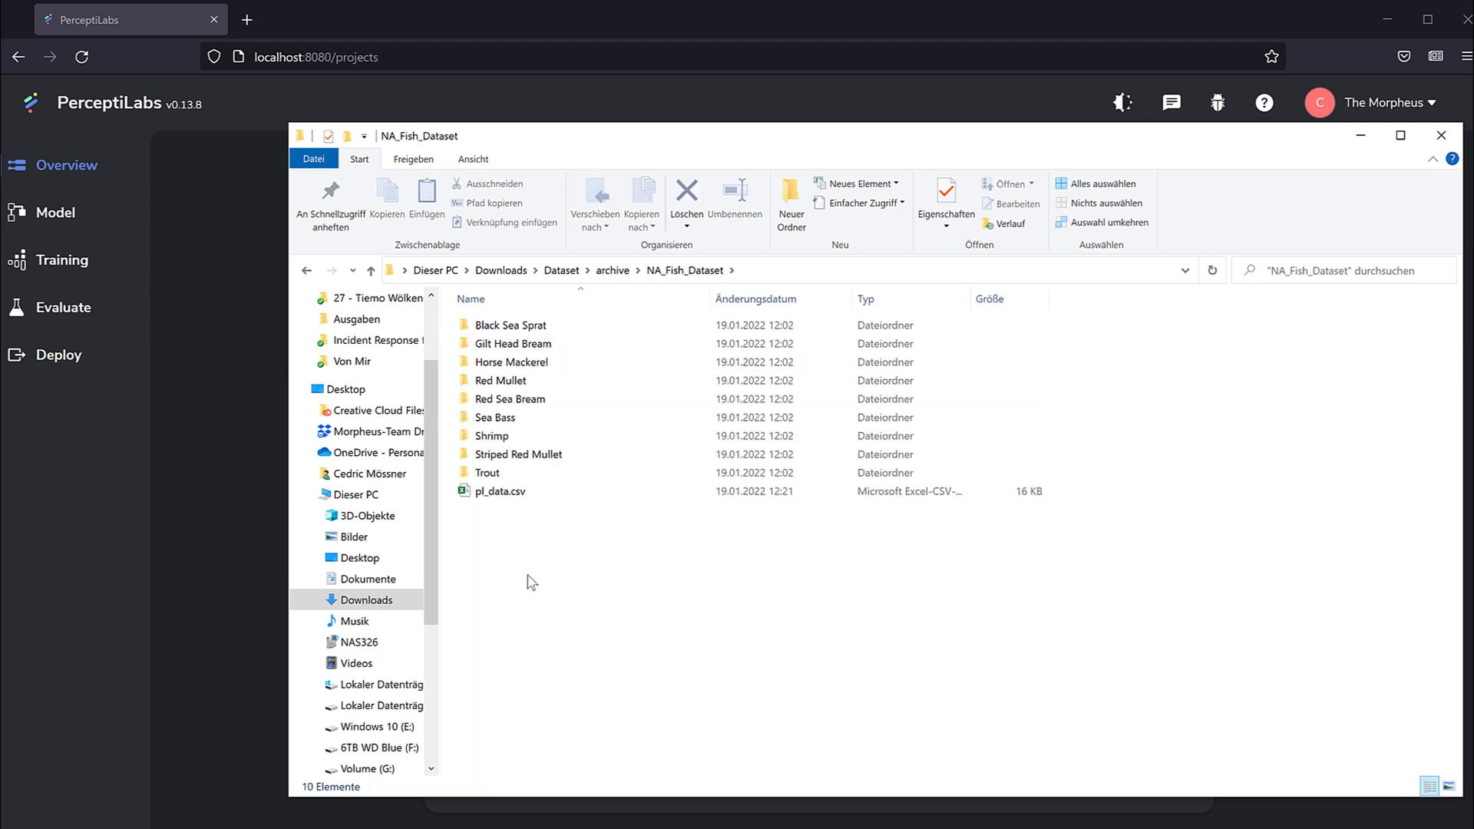
{"action": "left_click", "coordinate": [529, 326]}
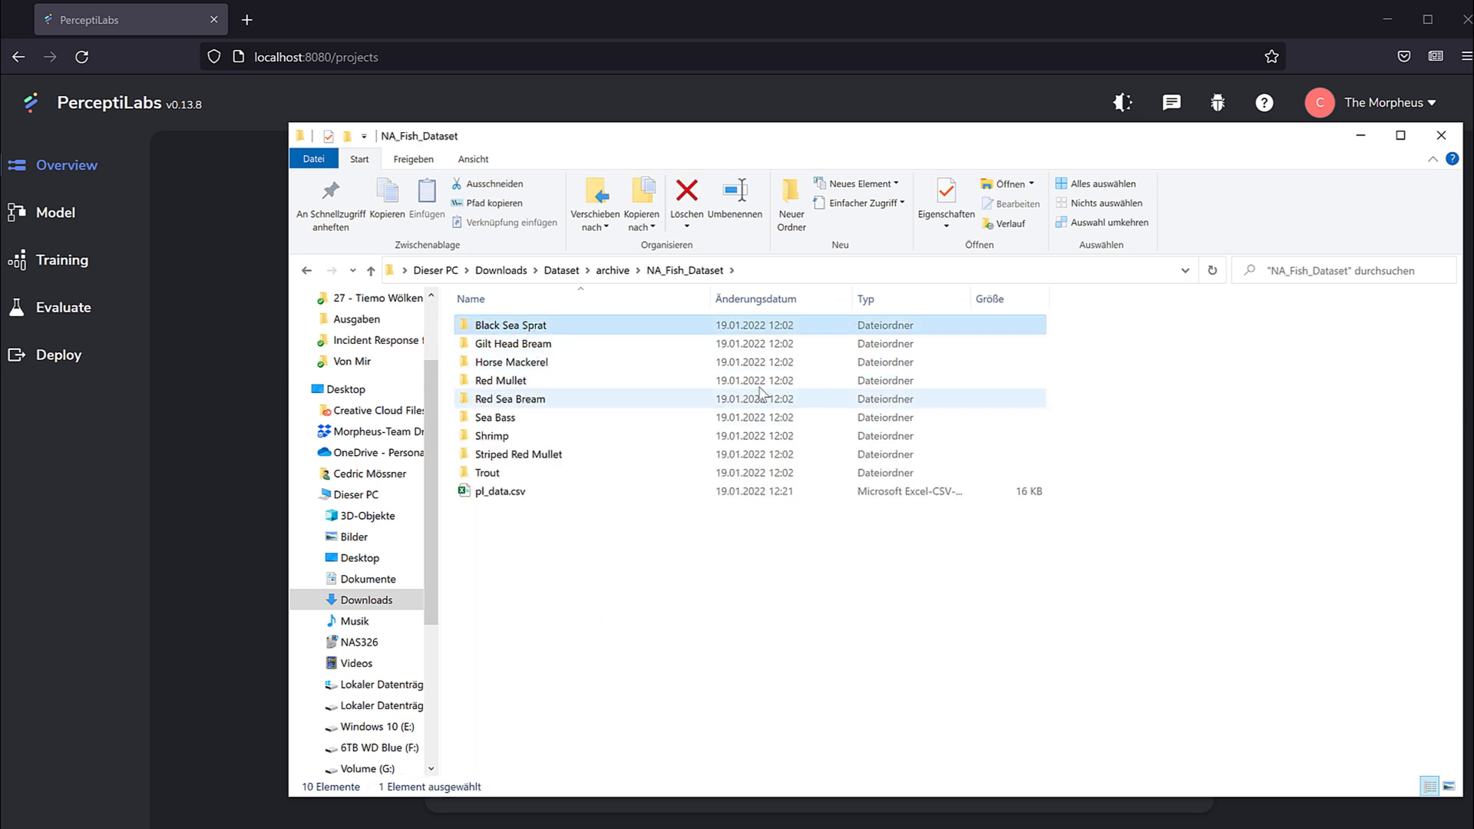
{"action": "double_click", "coordinate": [538, 329]}
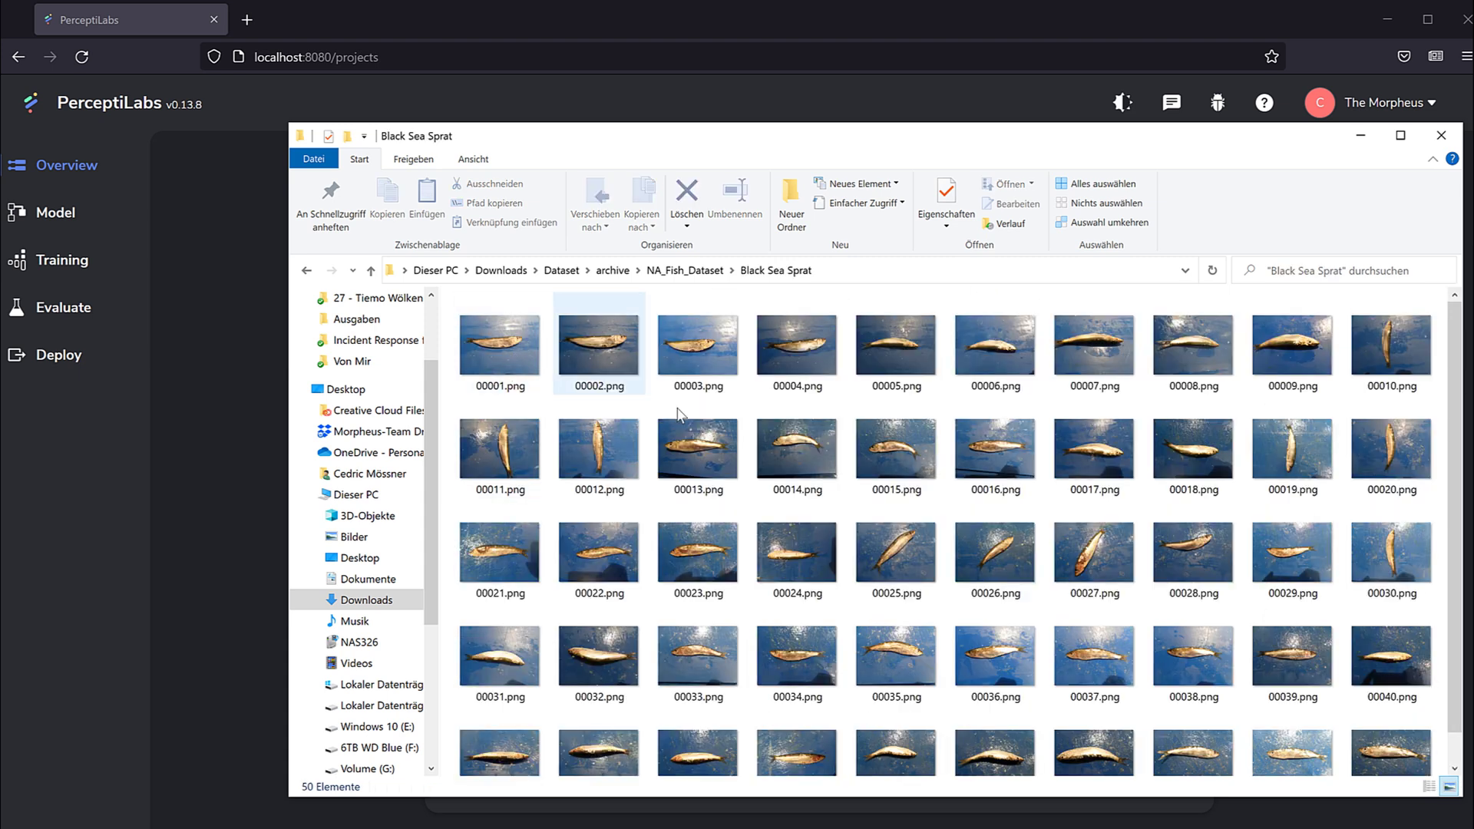
{"action": "left_click", "coordinate": [306, 270]}
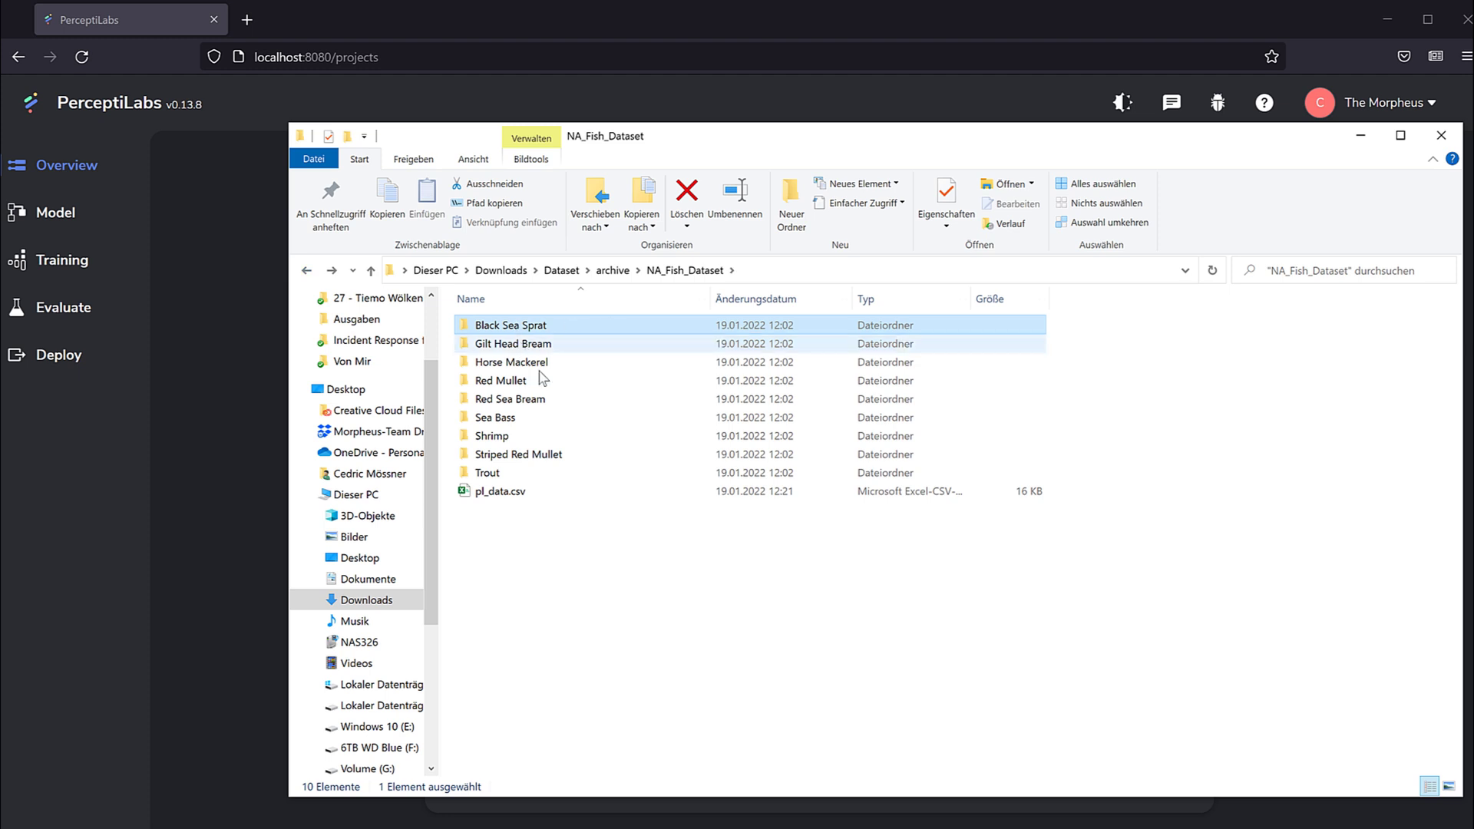
Open pl_data.csv in the text editor and examine the image paths and categories in its first rows.
{"action": "right_click", "coordinate": [525, 497]}
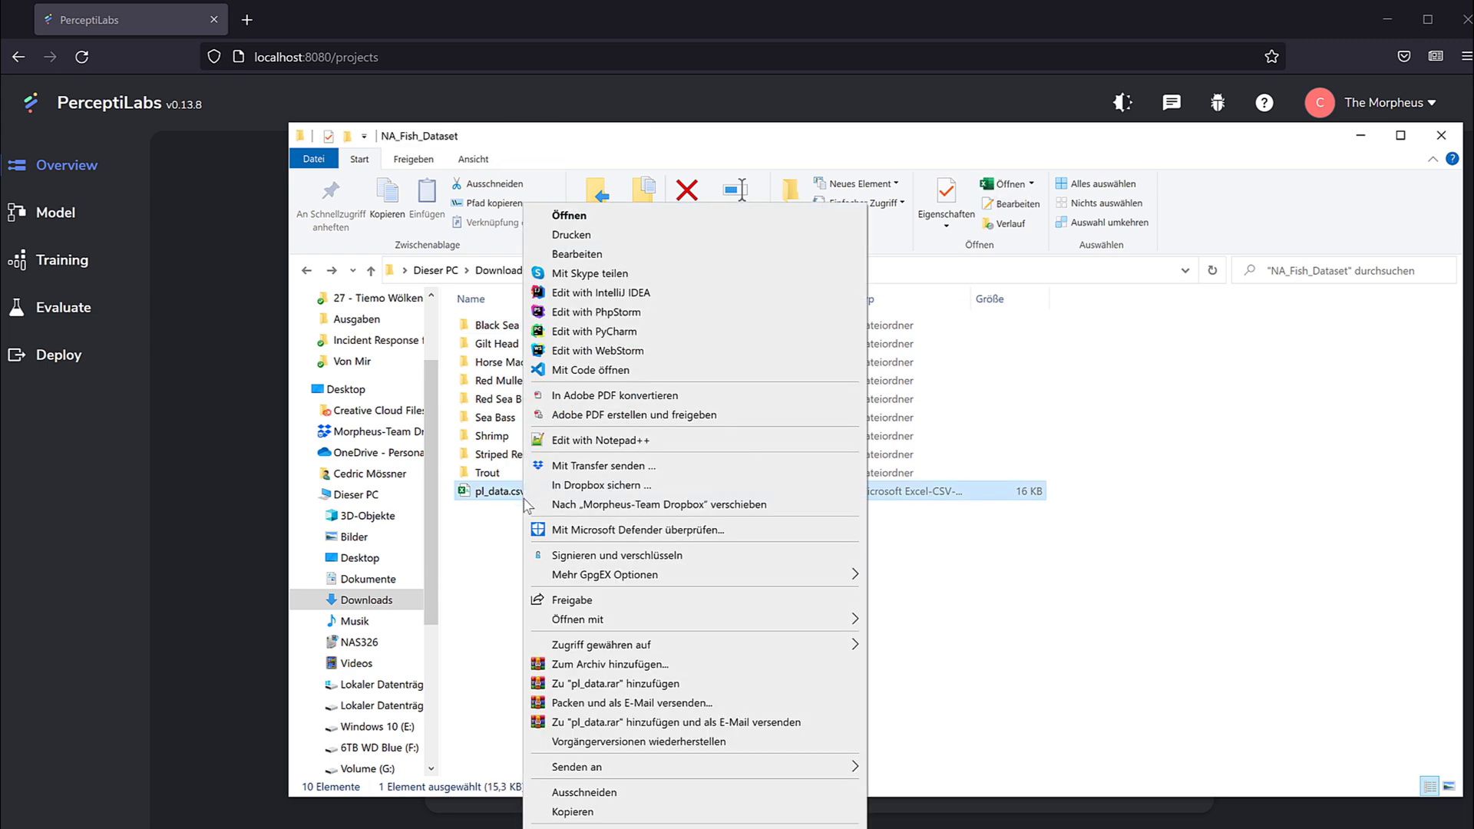
{"action": "left_click", "coordinate": [577, 253]}
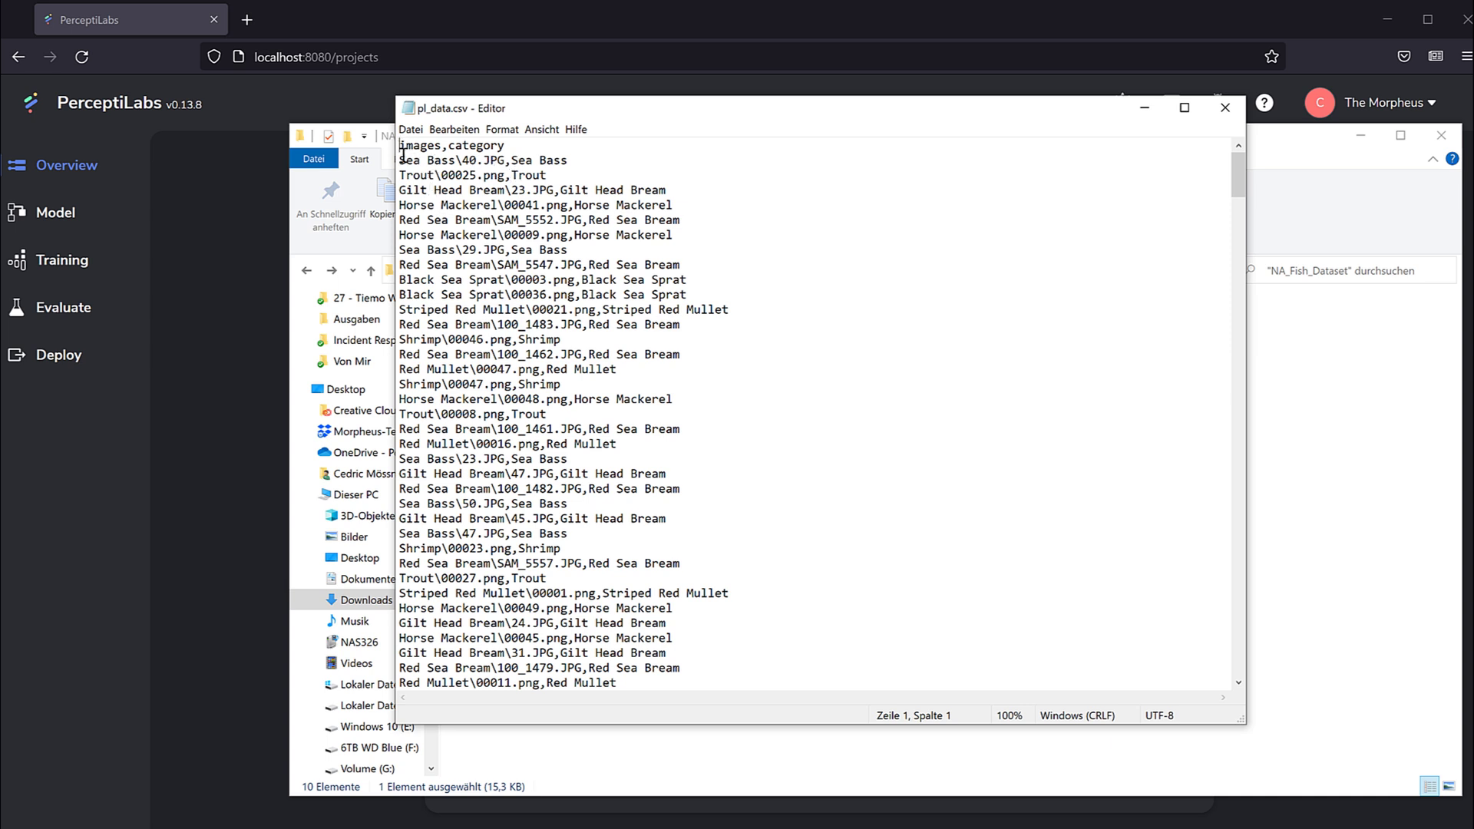
{"action": "left_click_drag", "start_coordinate": [400, 159], "coordinate": [507, 162]}
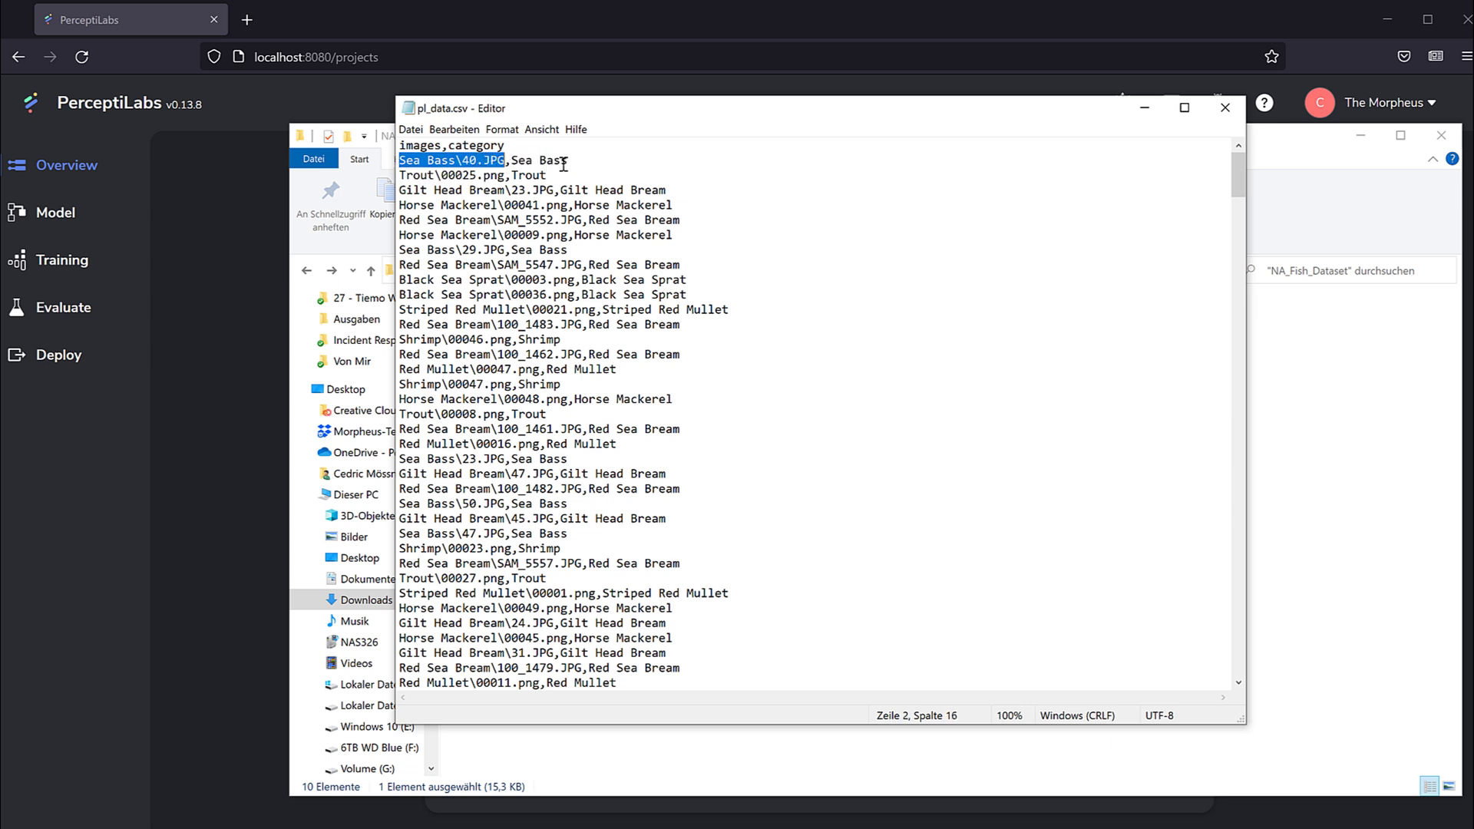
{"action": "double_click", "coordinate": [488, 147]}
{"action": "left_click_drag", "start_coordinate": [512, 160], "coordinate": [585, 166]}
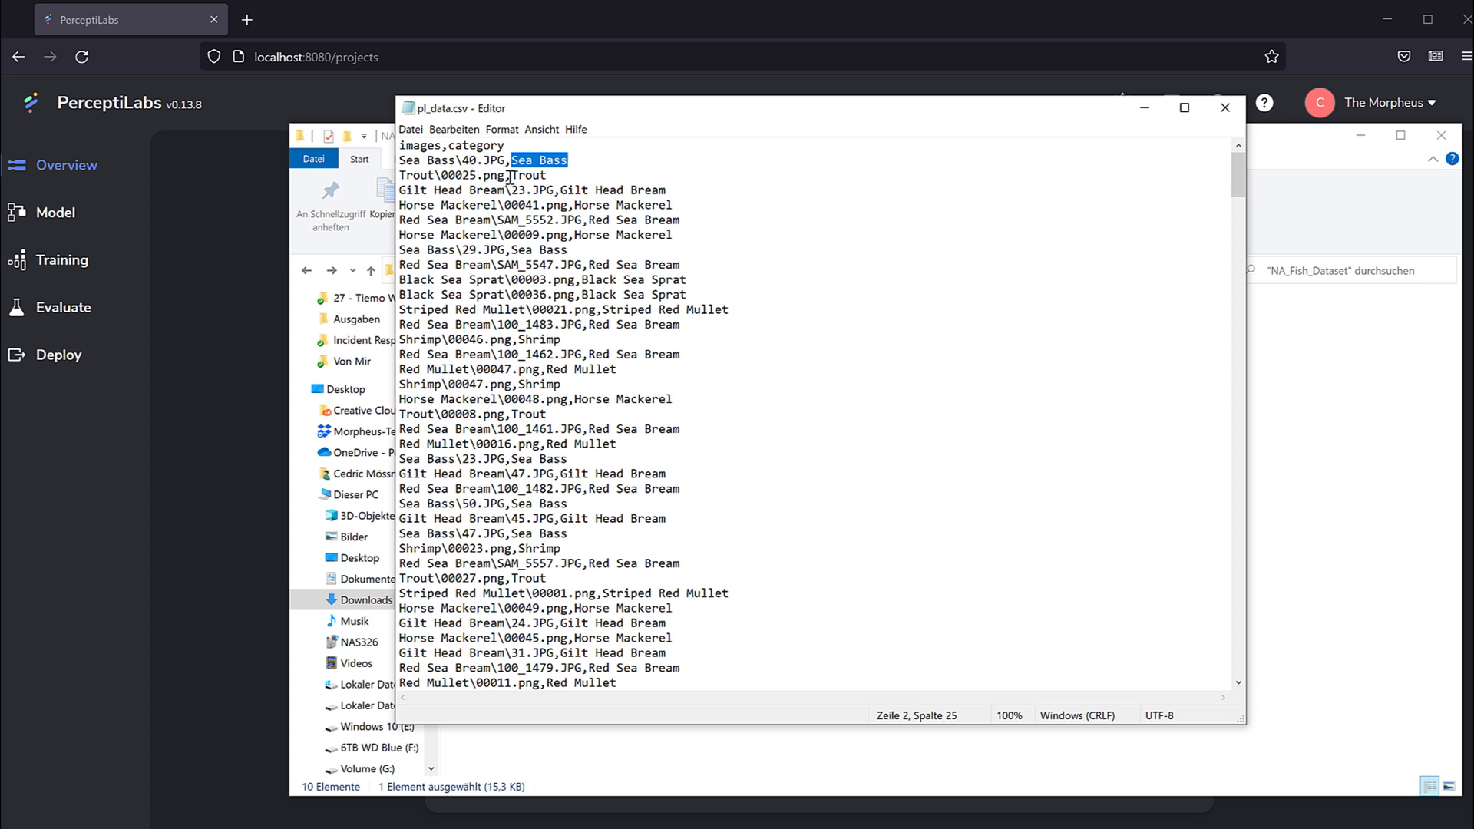
{"action": "left_click_drag", "start_coordinate": [515, 175], "coordinate": [550, 175]}
{"action": "left_click", "coordinate": [572, 177]}
{"action": "left_click_drag", "start_coordinate": [402, 146], "coordinate": [441, 145]}
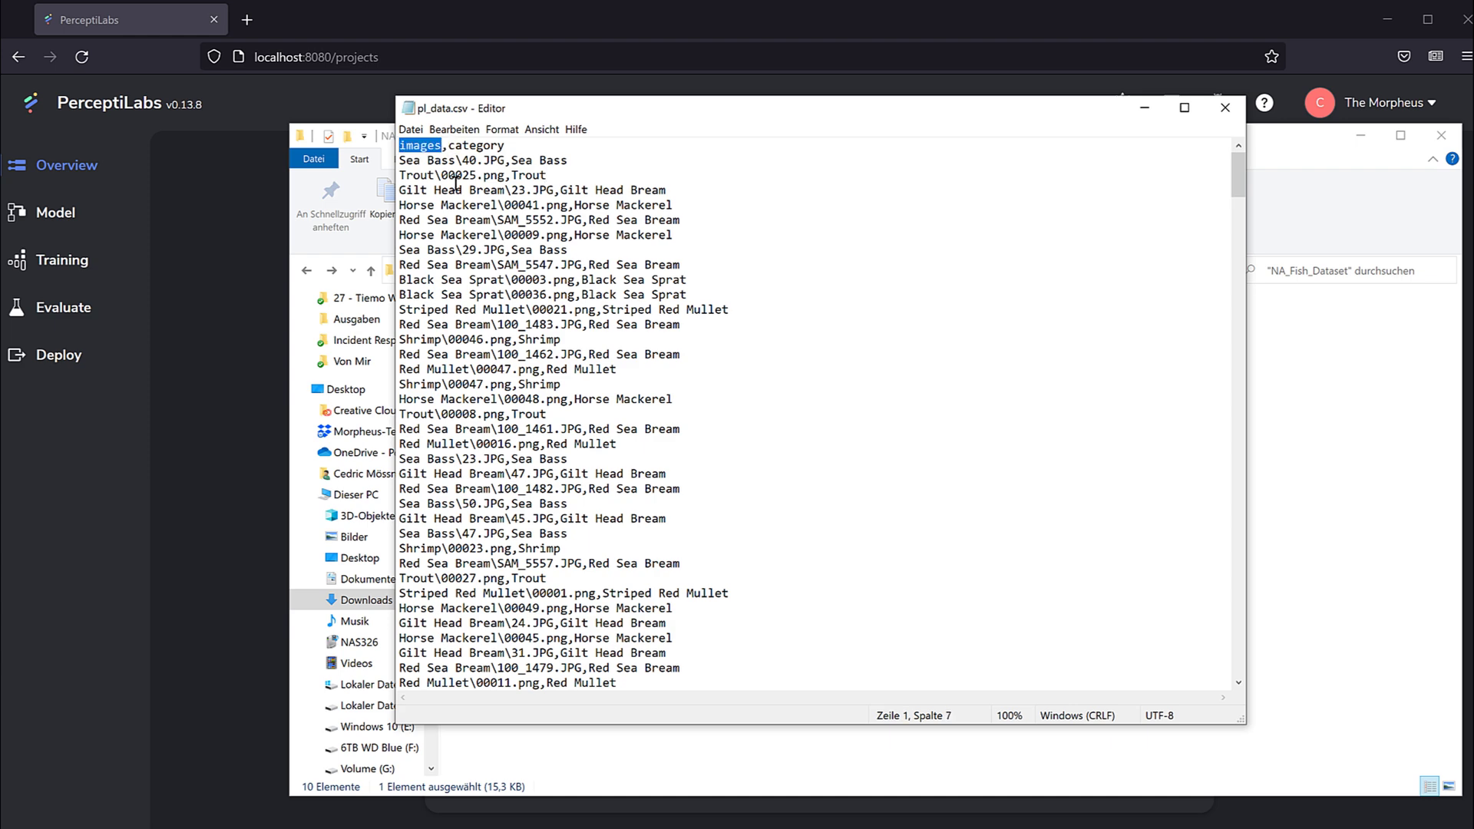
Examine the images and category headers of pl_data.csv against the path and label in the first Sea Bass row.
{"action": "left_click", "coordinate": [442, 44]}
{"action": "left_click", "coordinate": [662, 802]}
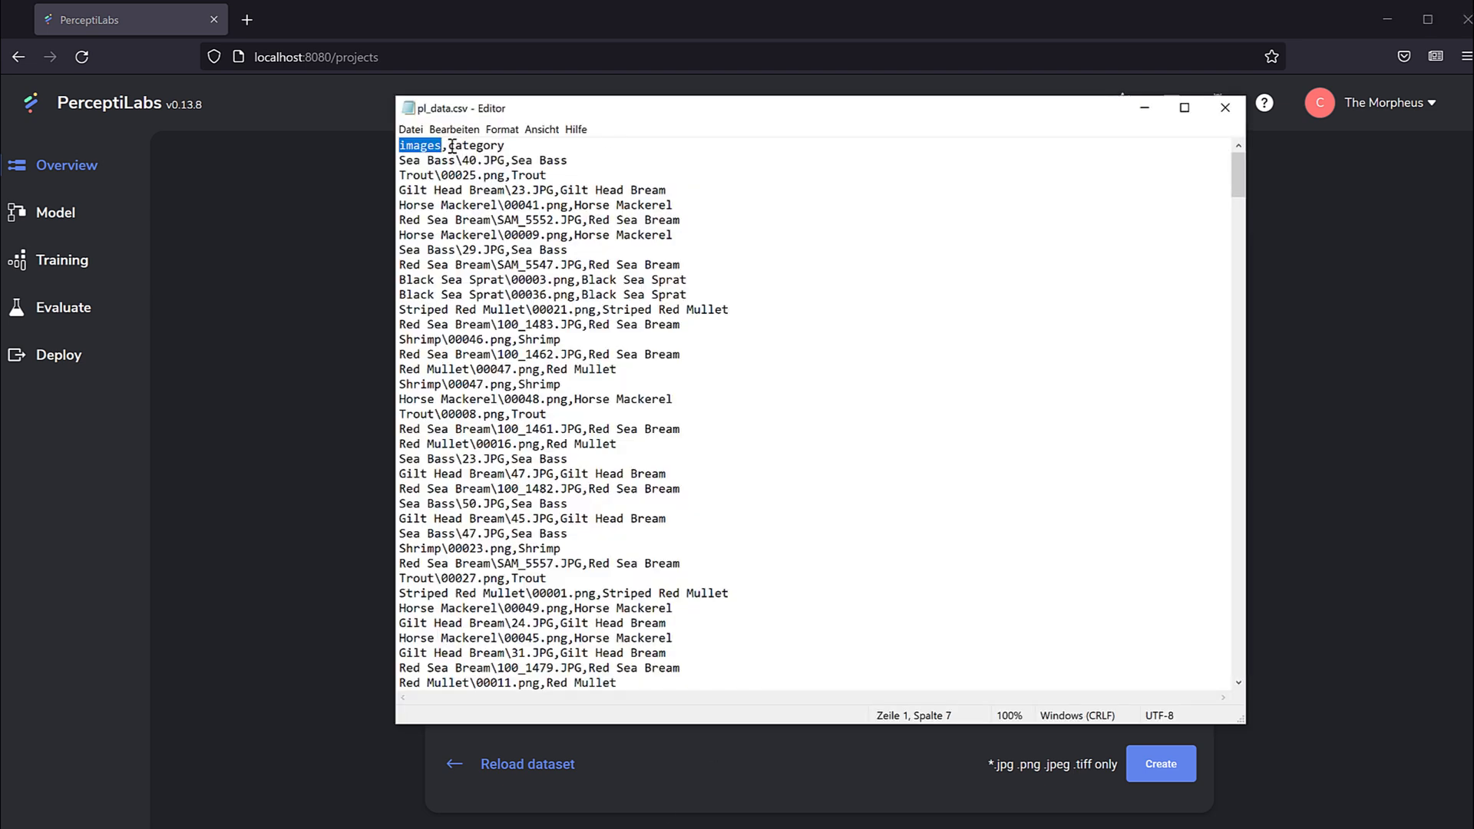
{"action": "left_click_drag", "start_coordinate": [448, 145], "coordinate": [535, 147]}
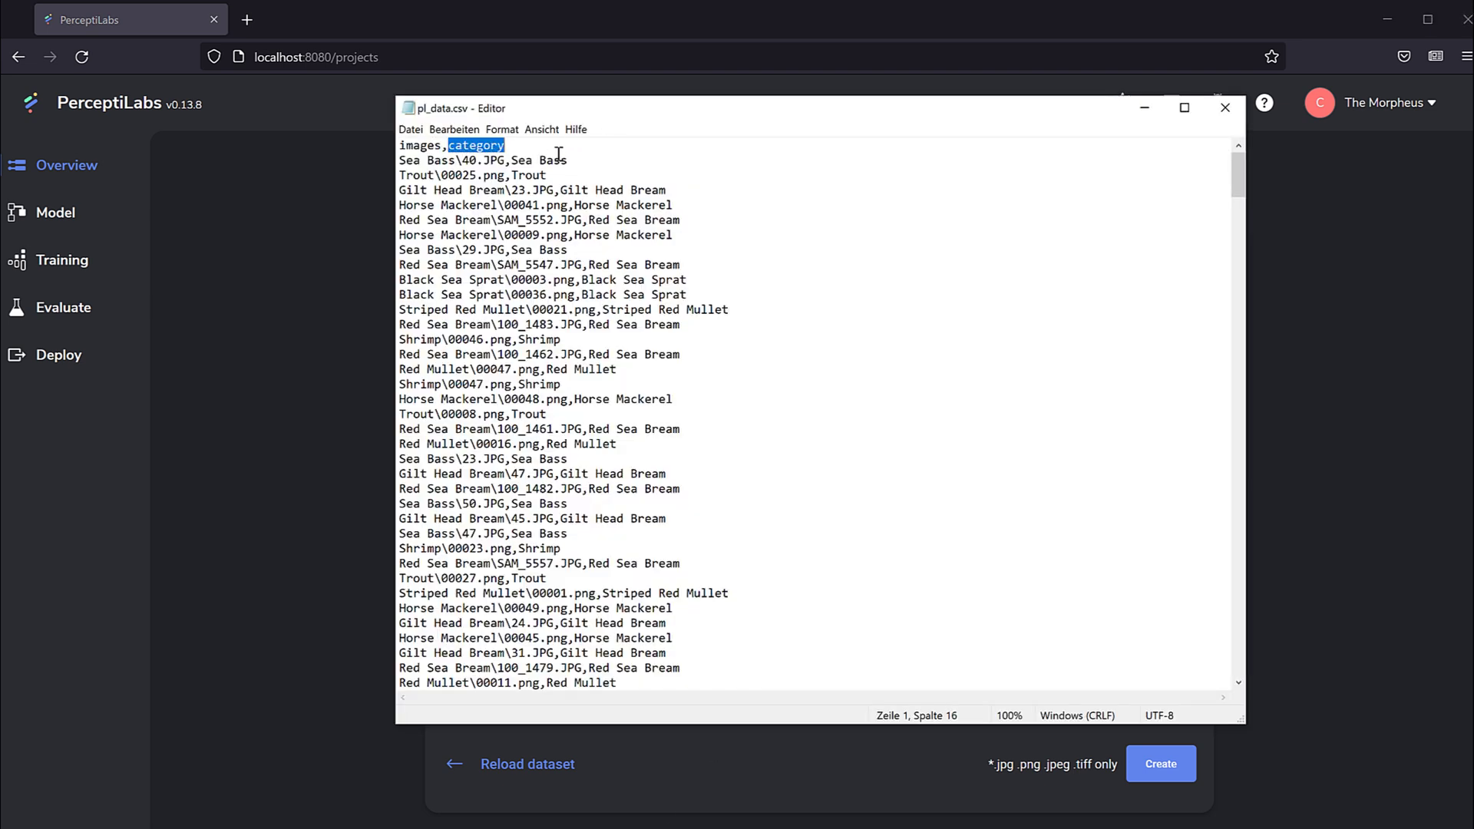
{"action": "left_click", "coordinate": [525, 146]}
{"action": "left_click_drag", "start_coordinate": [398, 145], "coordinate": [439, 145]}
{"action": "left_click", "coordinate": [554, 160], "text": "shift"}
{"action": "left_click", "coordinate": [448, 161]}
{"action": "left_click_drag", "start_coordinate": [505, 161], "coordinate": [400, 161]}
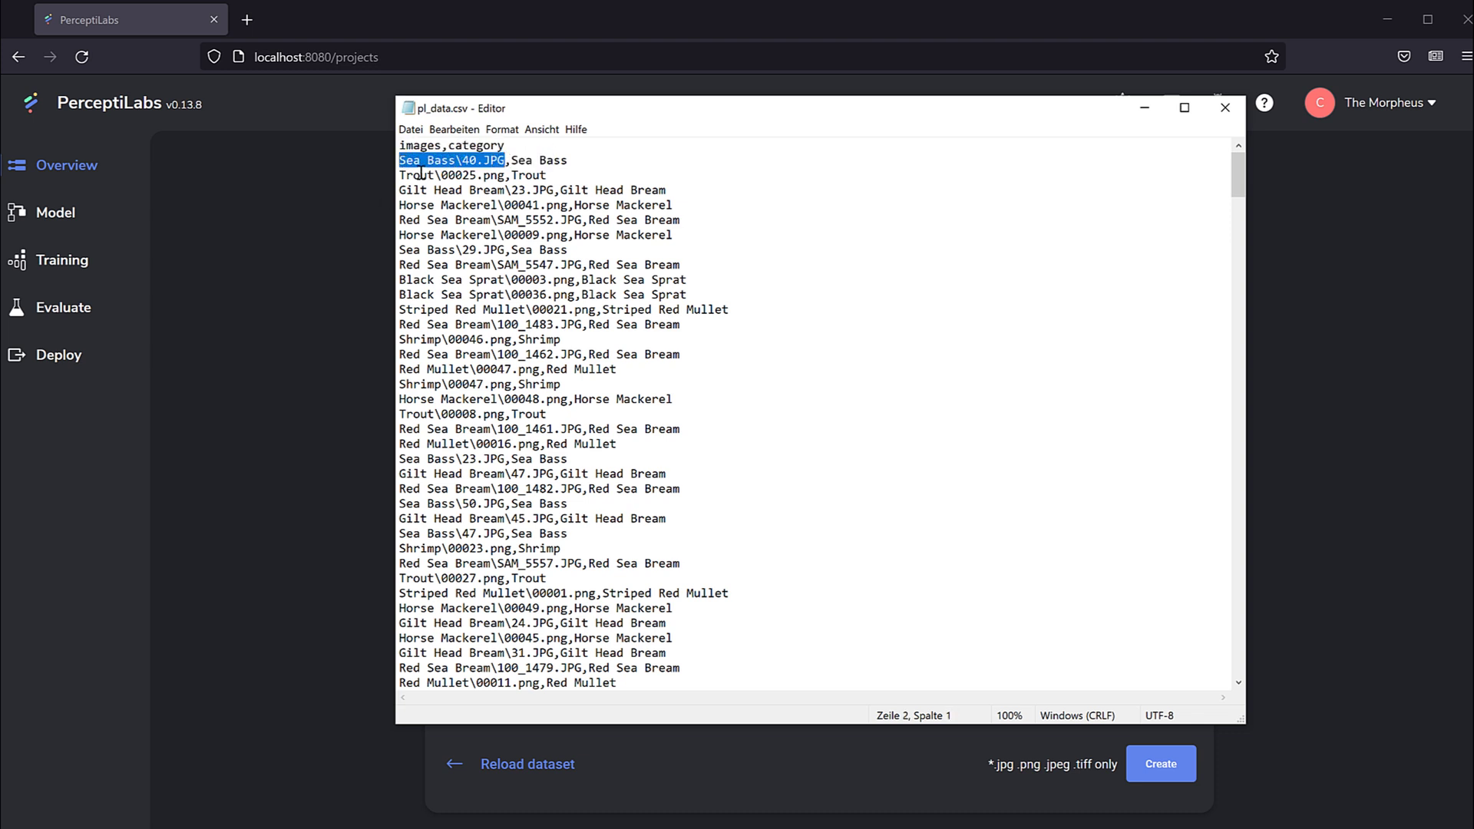
{"action": "left_click_drag", "start_coordinate": [511, 160], "coordinate": [590, 163]}
{"action": "left_click", "coordinate": [590, 163]}
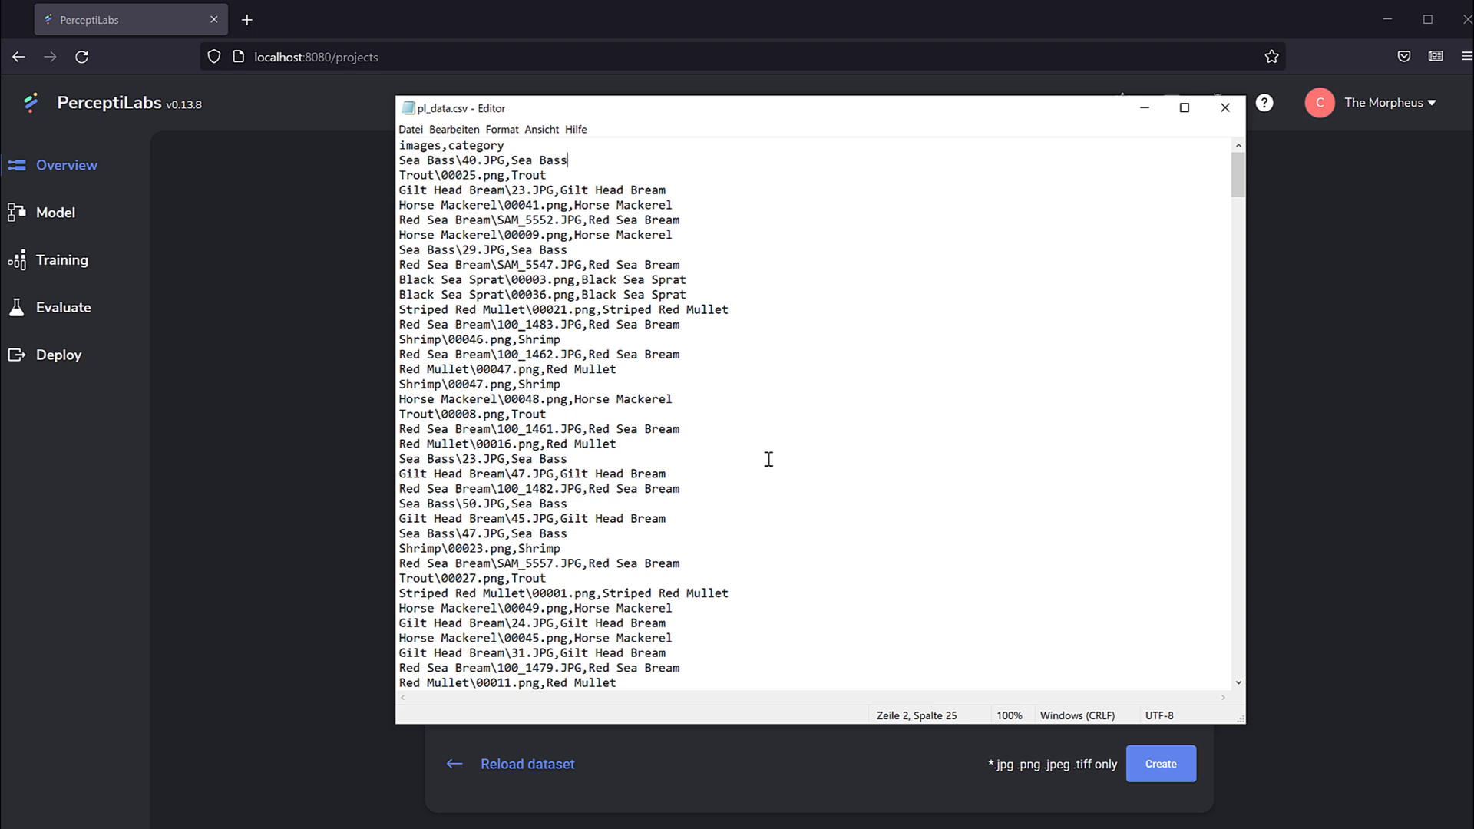
Compare the folder names in the Sea Bass and Gilt Head Bream rows with their categories, and close pl_data.csv.
{"action": "left_click_drag", "start_coordinate": [399, 161], "coordinate": [598, 160]}
{"action": "left_click_drag", "start_coordinate": [456, 160], "coordinate": [399, 160]}
{"action": "left_click_drag", "start_coordinate": [505, 190], "coordinate": [396, 187]}
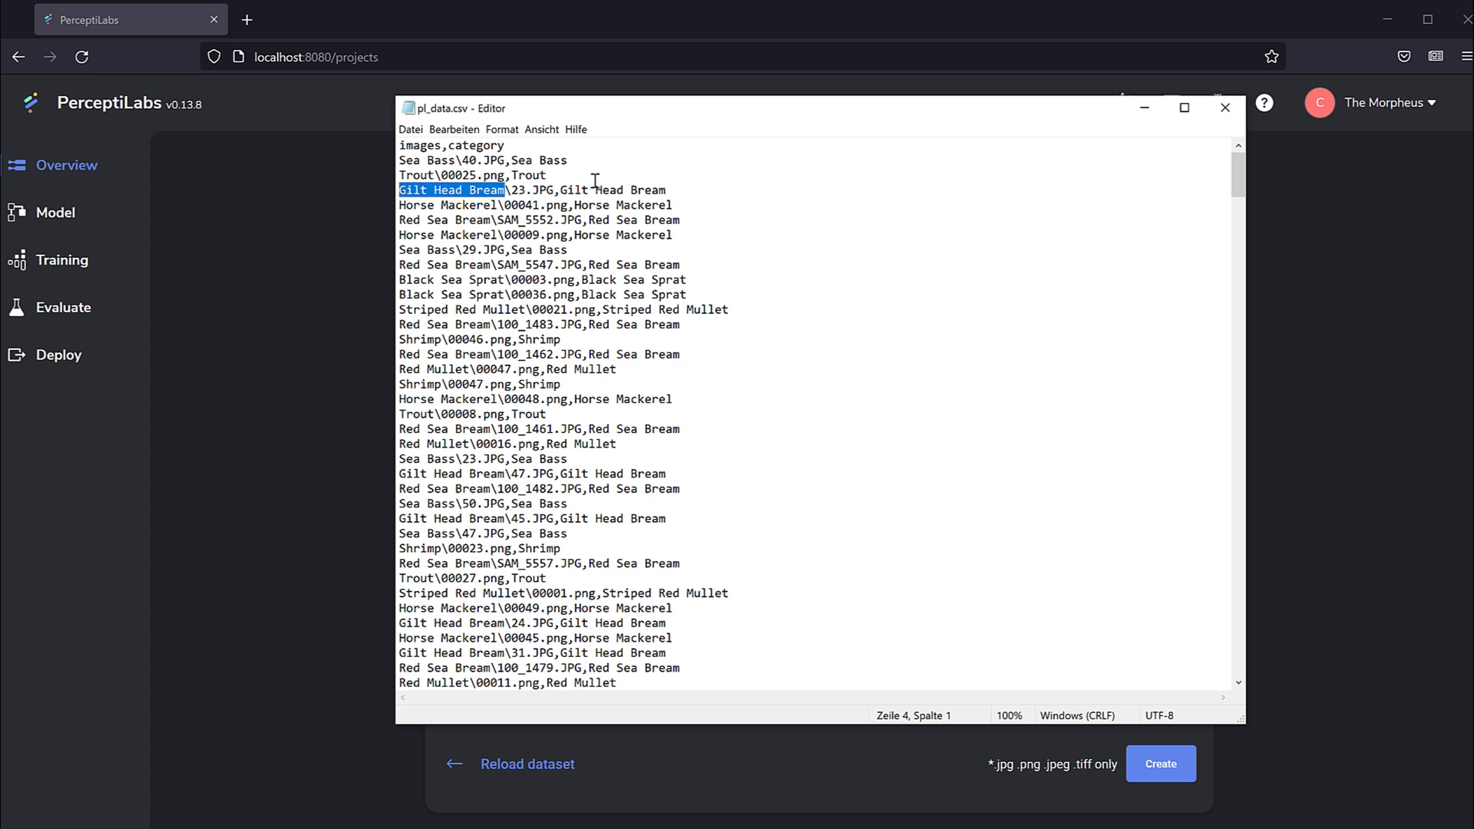
{"action": "left_click_drag", "start_coordinate": [561, 189], "coordinate": [698, 191]}
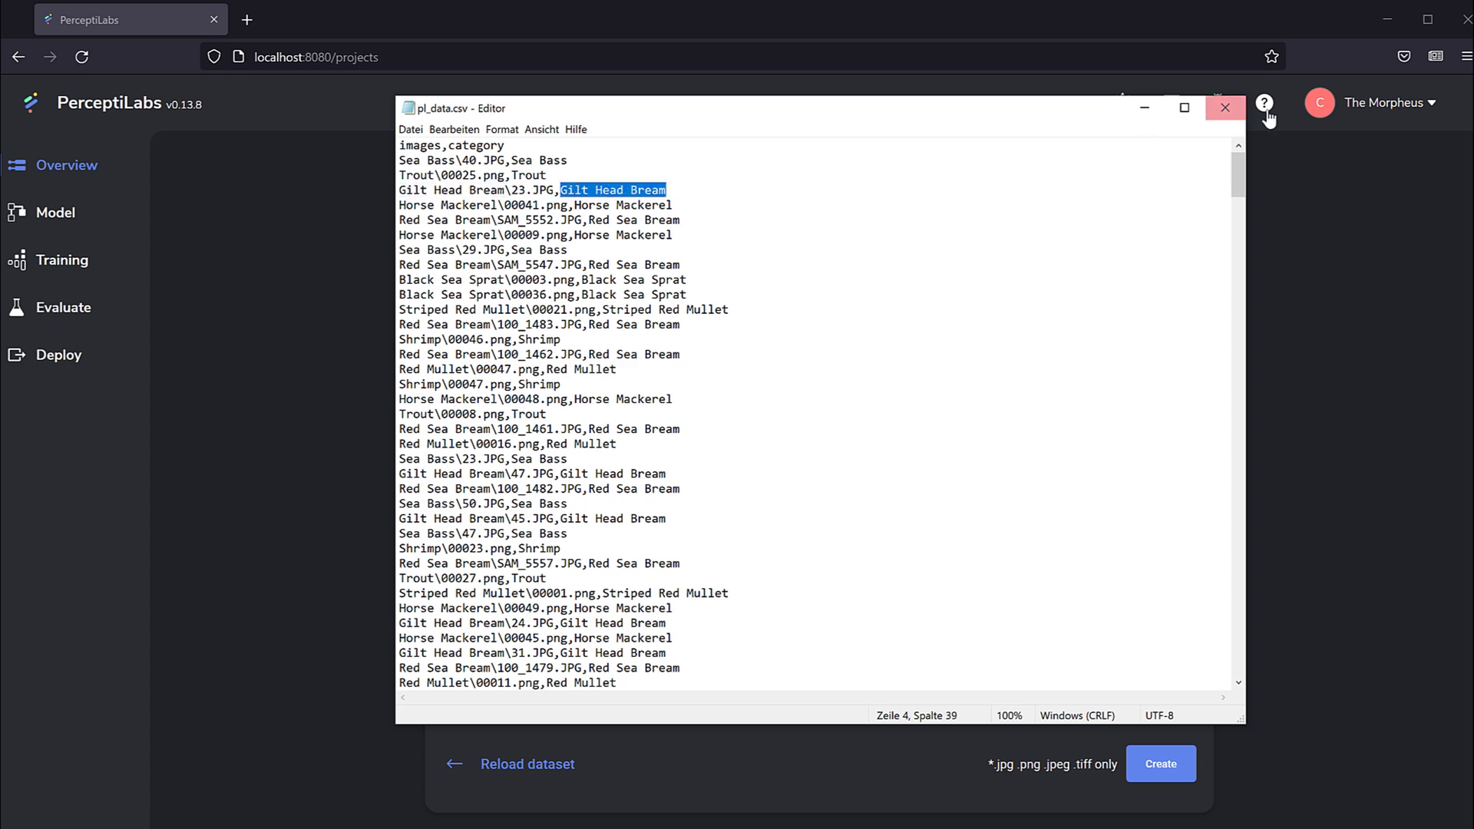
{"action": "left_click", "coordinate": [1225, 108]}
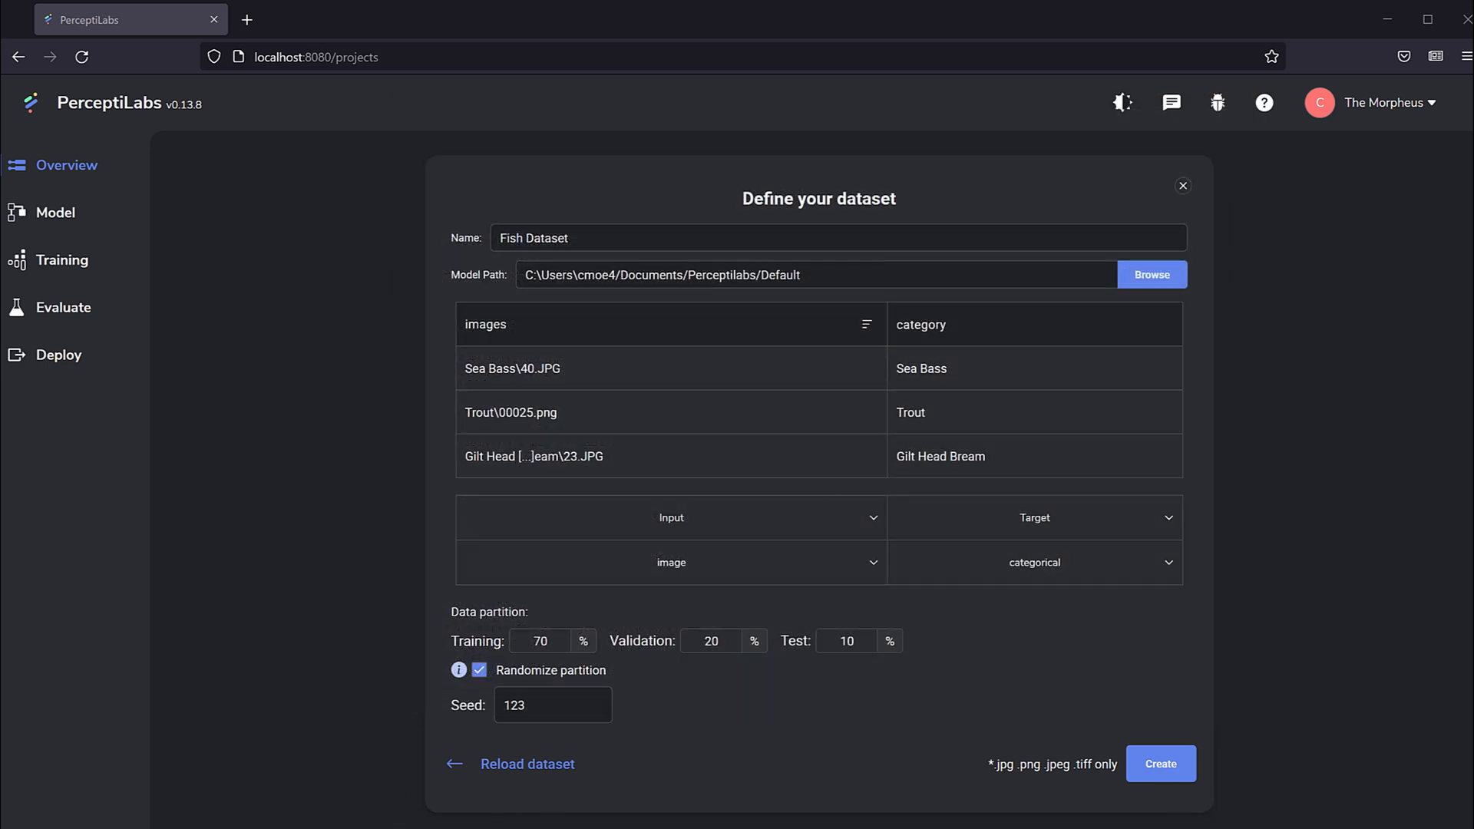
Return to PerceptiLabs, check the role options for the images column, keep Input, and create the model.
{"action": "key", "text": "alt+Tab"}
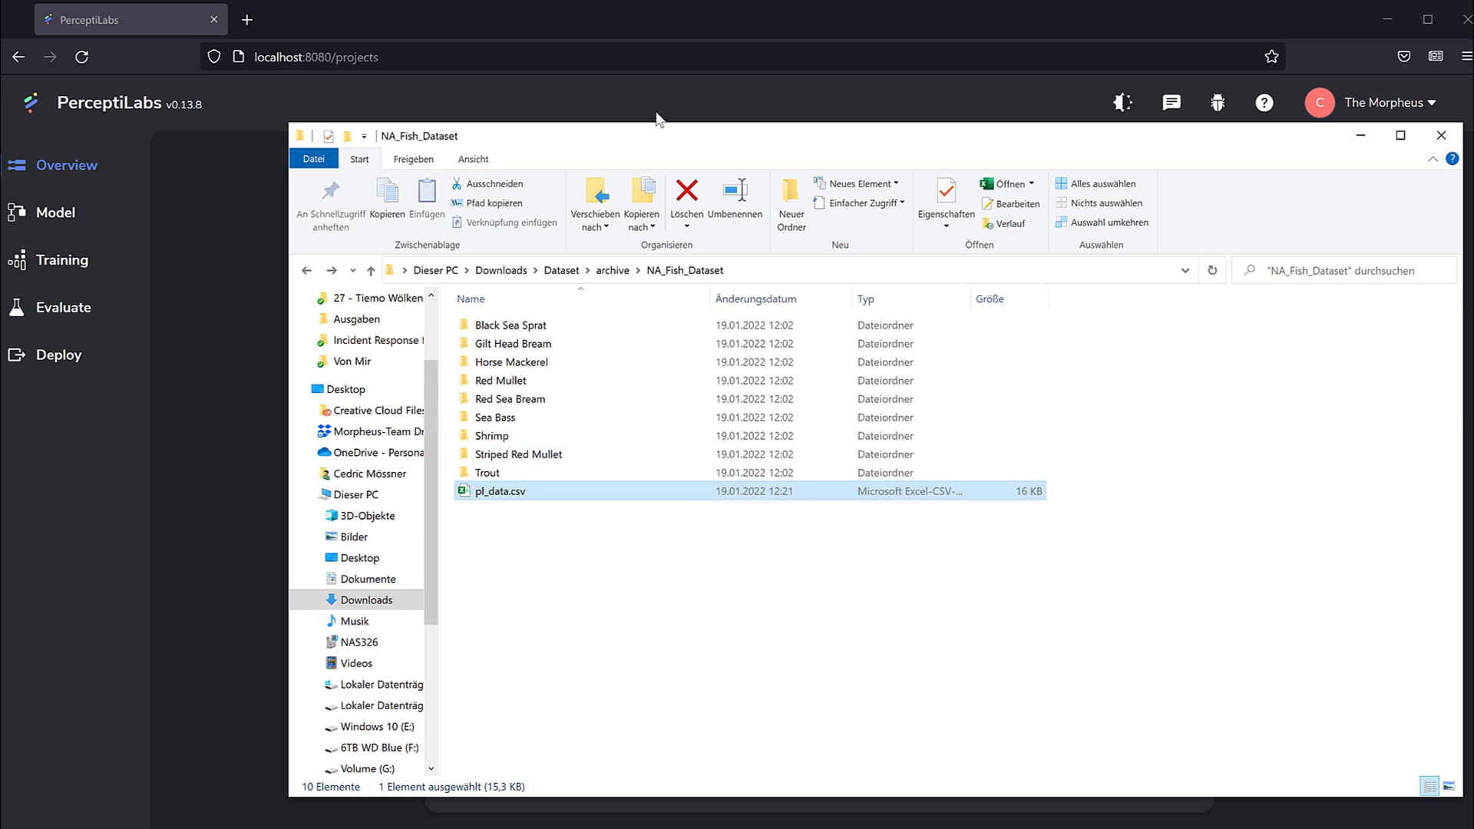
{"action": "left_click", "coordinate": [638, 13]}
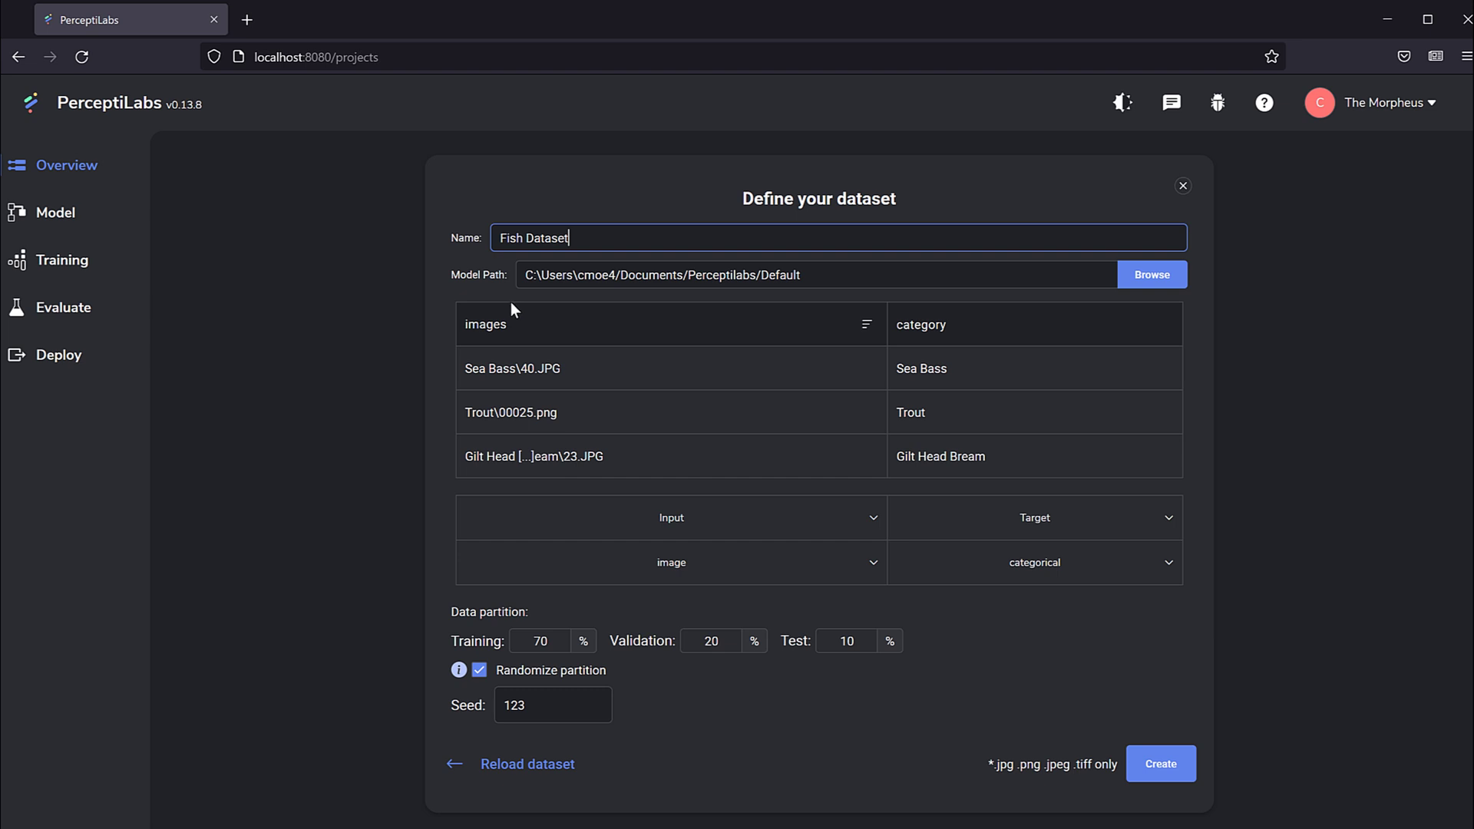
{"action": "left_click", "coordinate": [591, 518]}
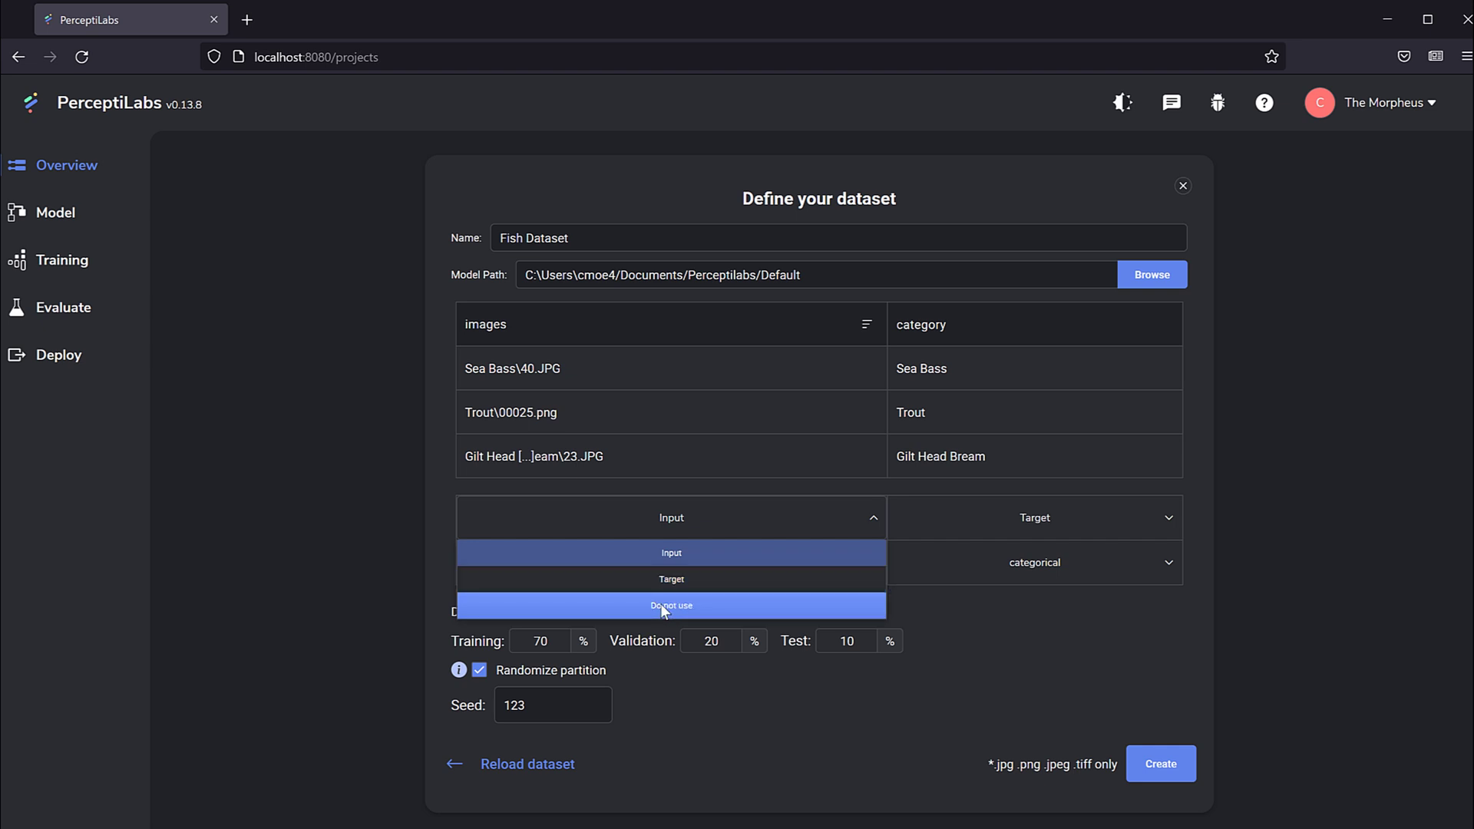
{"action": "left_click", "coordinate": [646, 511]}
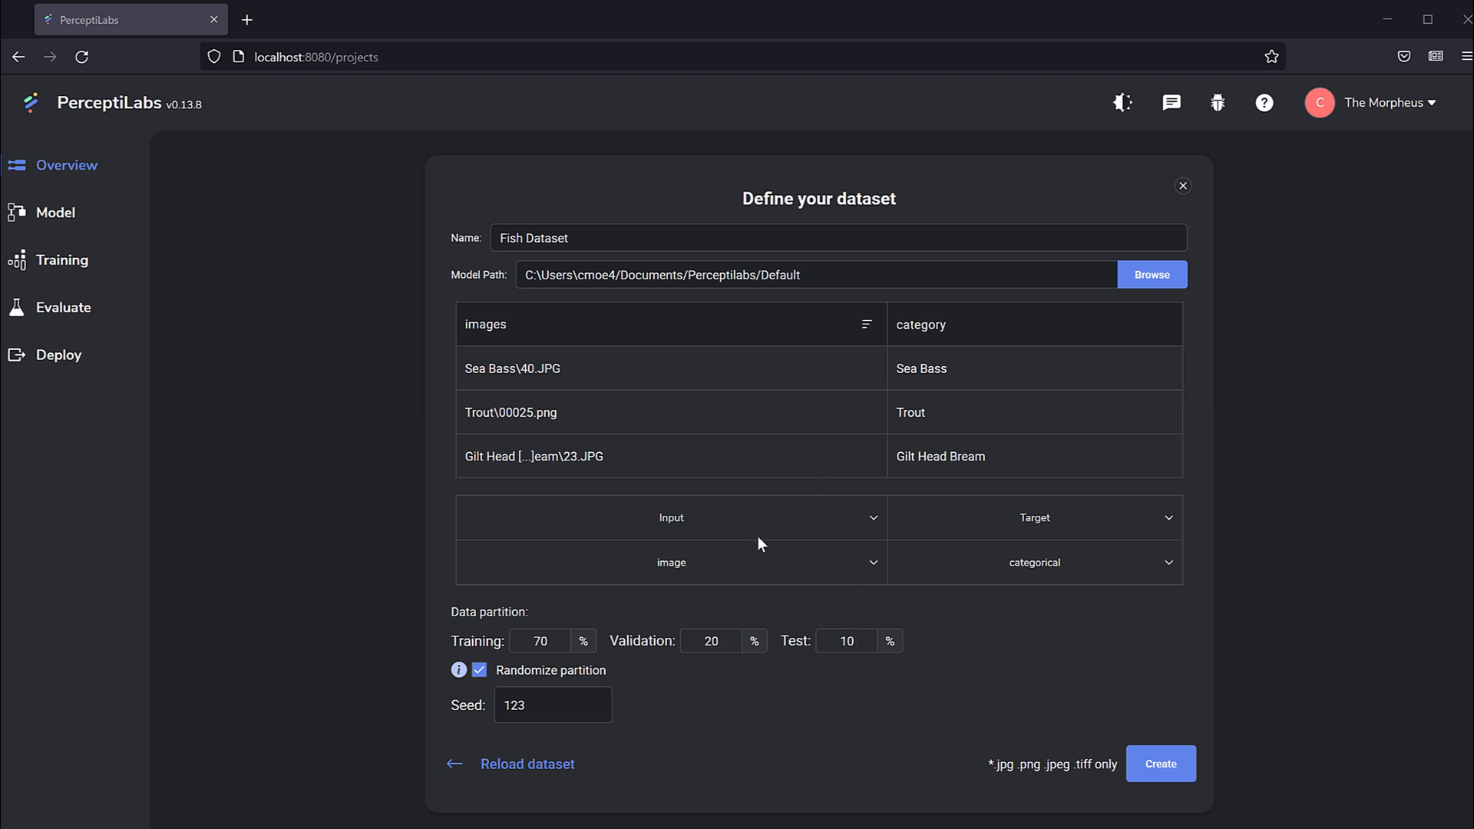
{"action": "left_click", "coordinate": [1160, 771]}
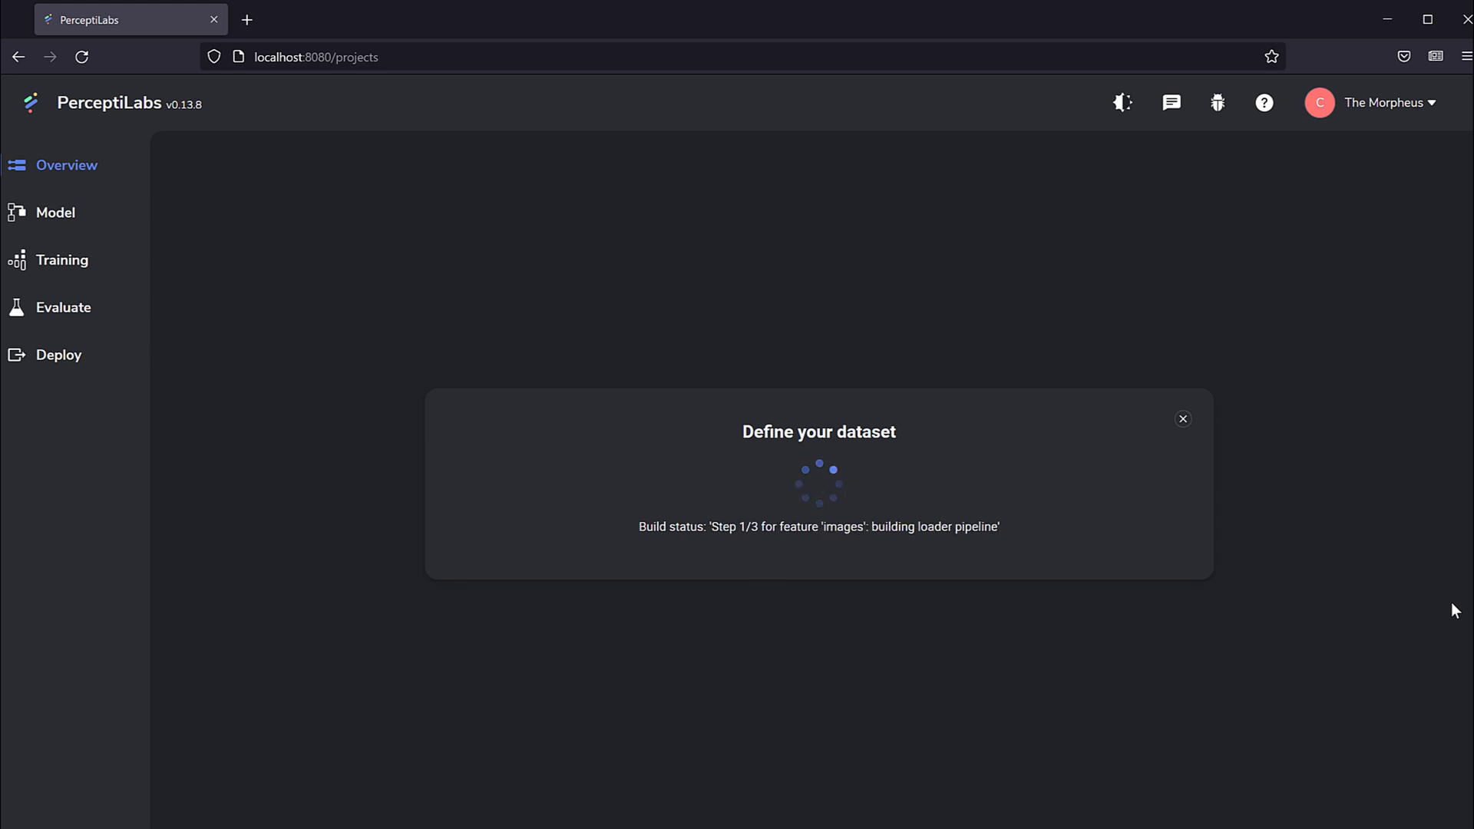
Switch to File Explorer and review the species folders in NA_Fish_Dataset, selecting Black Sea Sprat.
{"action": "key", "text": "alt+Tab"}
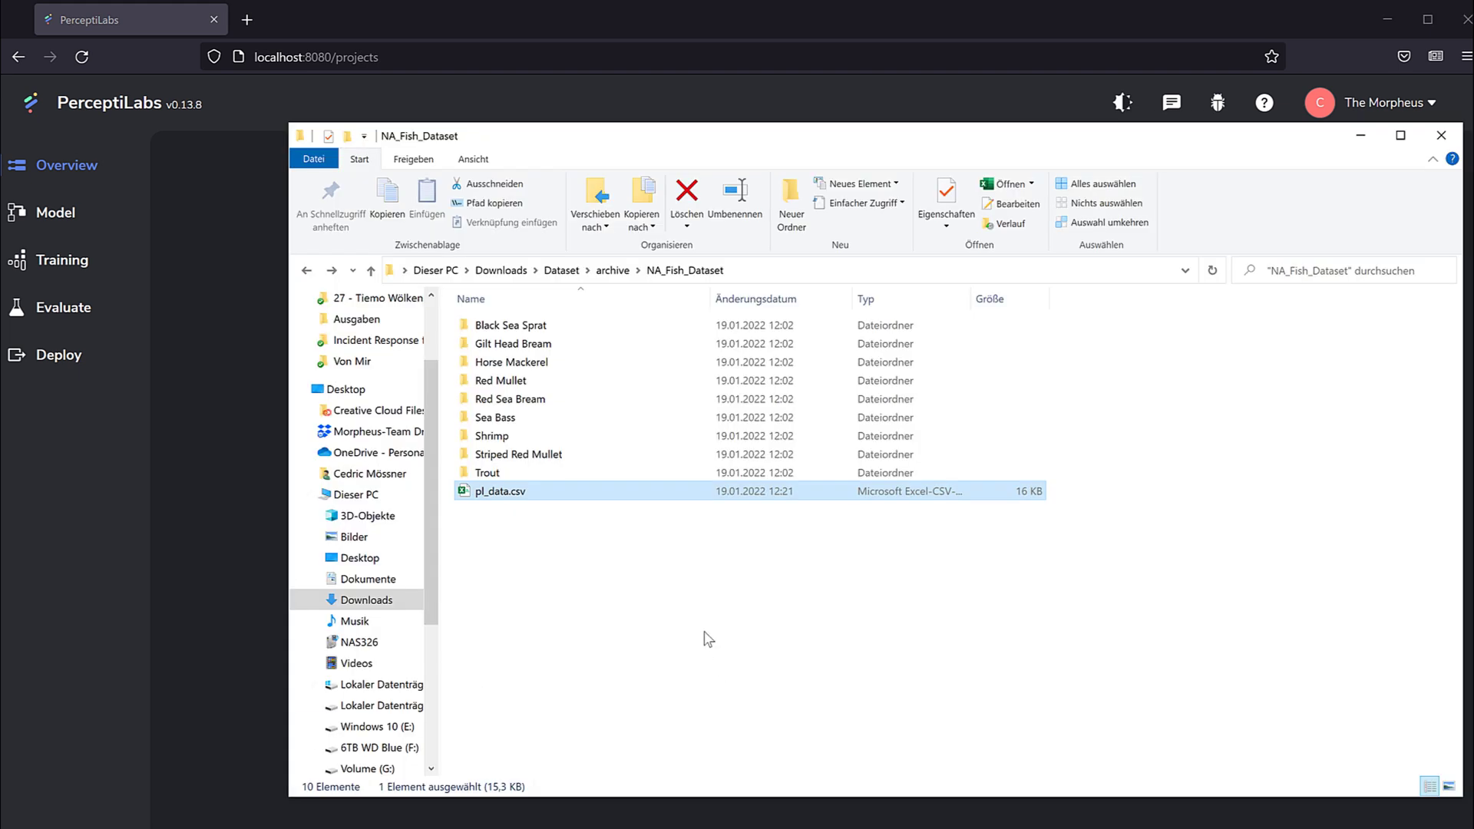
{"action": "left_click", "coordinate": [560, 546]}
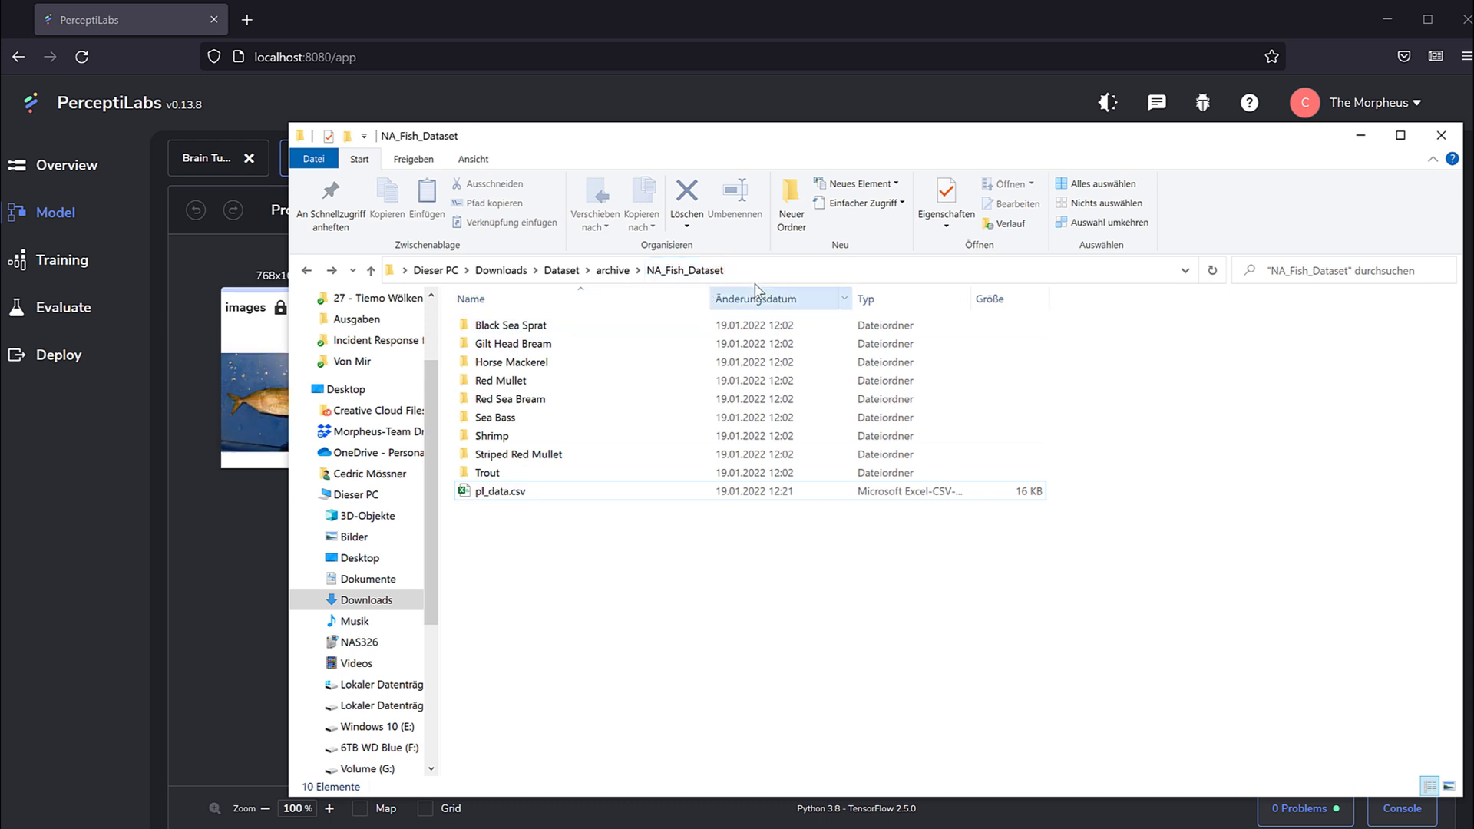
{"action": "left_click", "coordinate": [587, 326]}
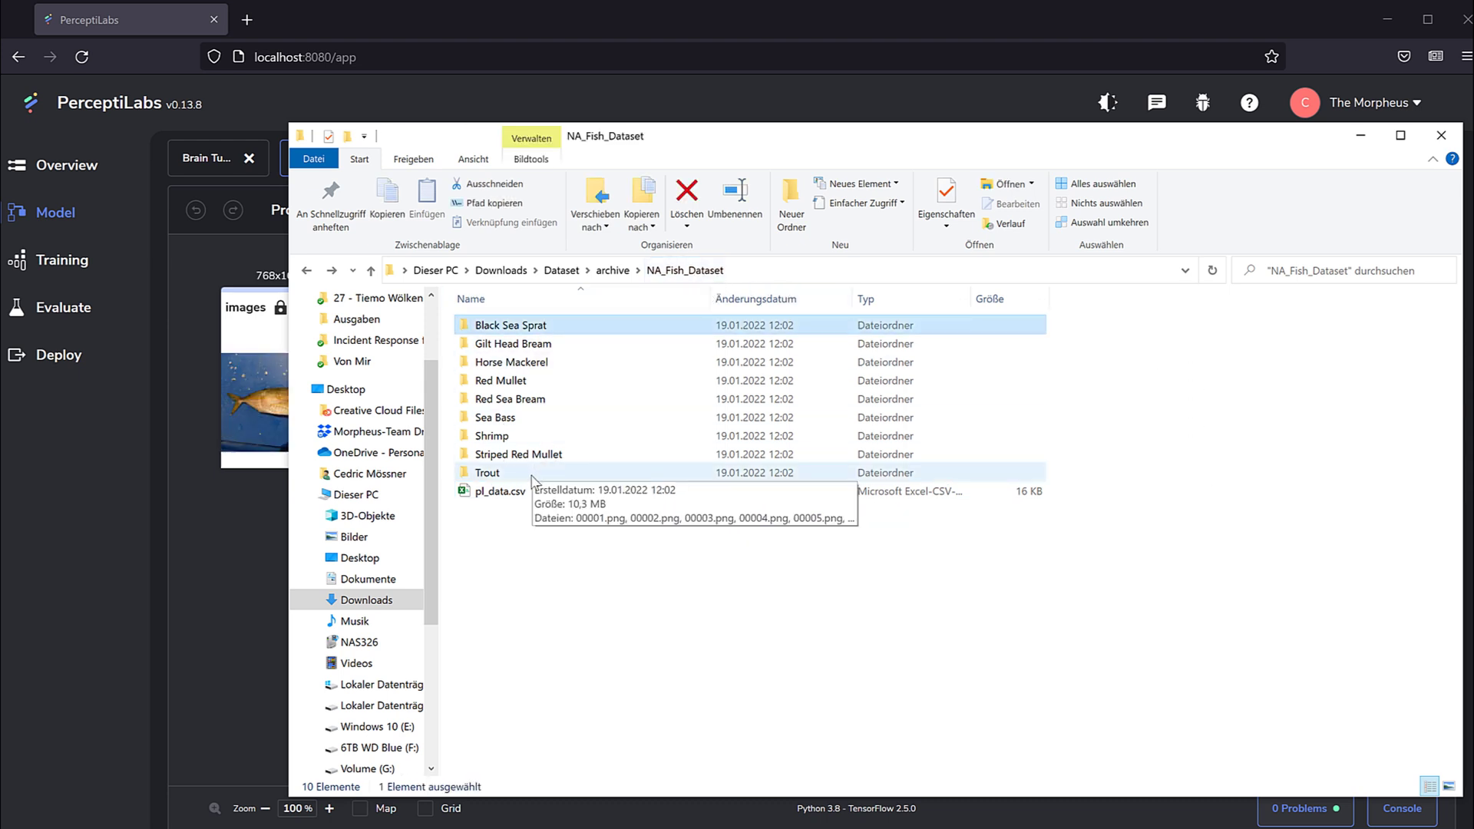
View the images in the Black Sea Sprat folder, return to NA_Fish_Dataset, and check the Gilt Head Bream folder and pl_data.csv.
{"action": "left_click", "coordinate": [538, 474]}
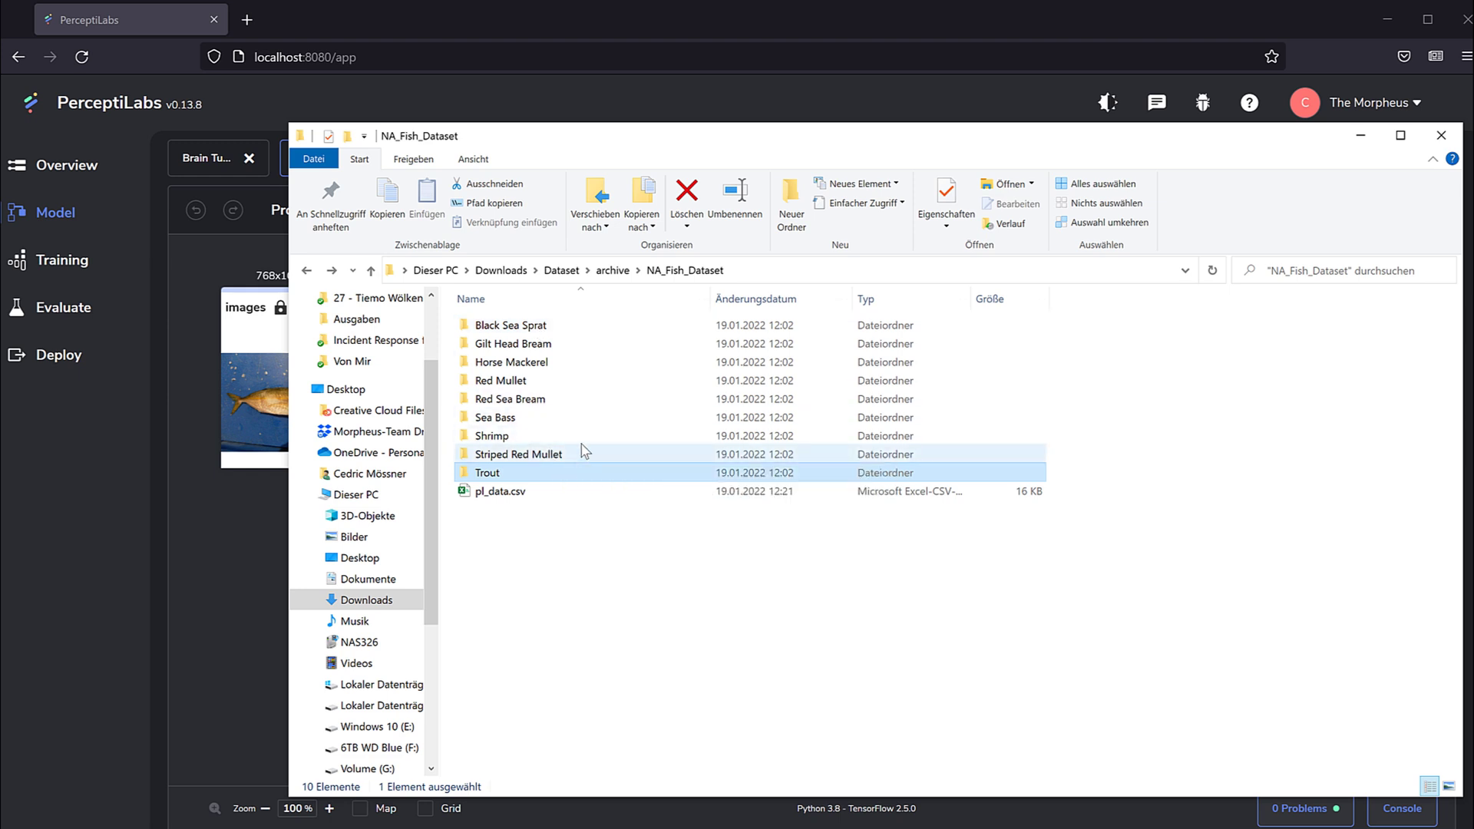
{"action": "double_click", "coordinate": [559, 332]}
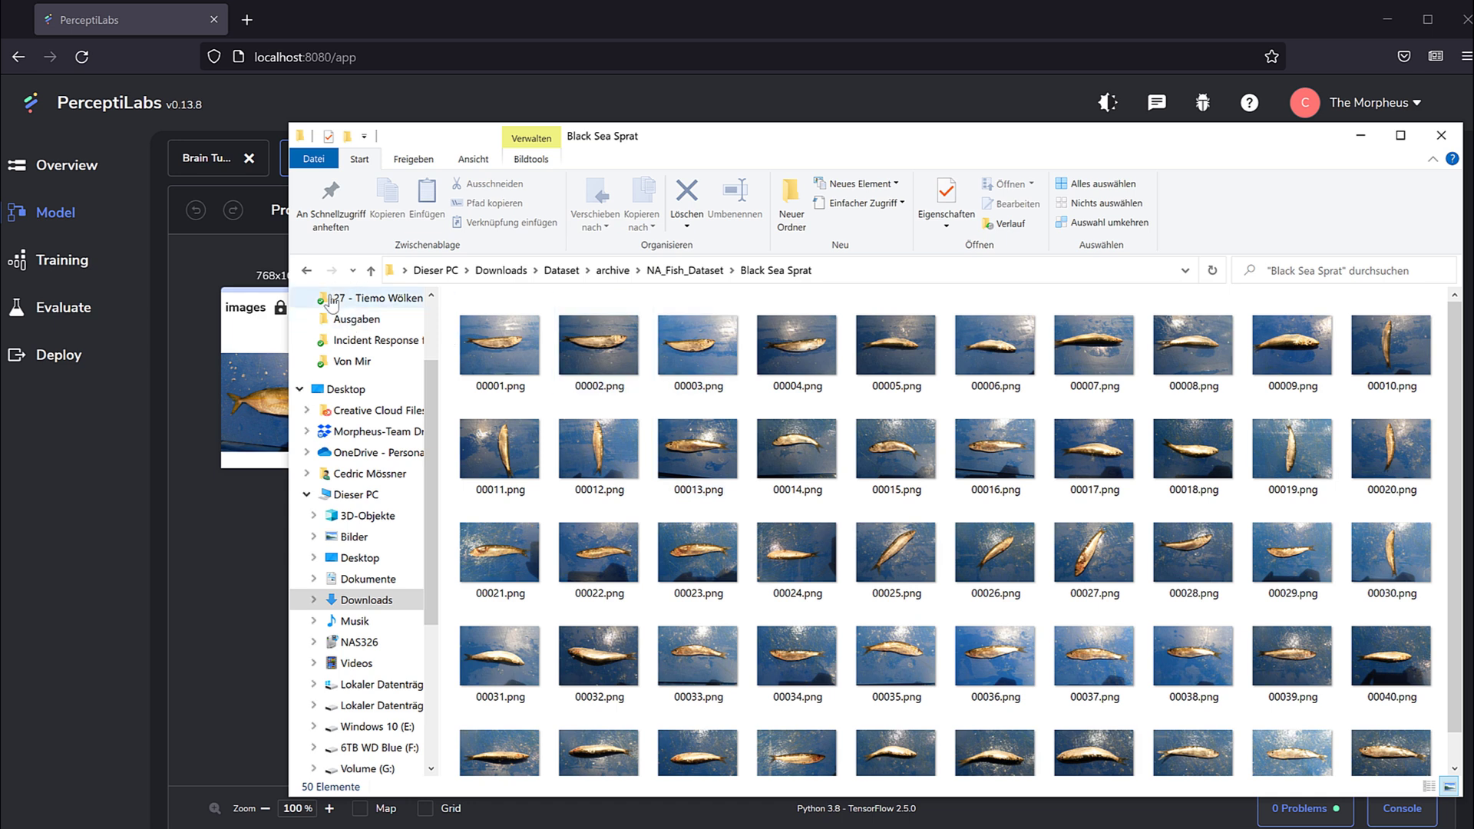
{"action": "left_click", "coordinate": [308, 268]}
{"action": "left_click", "coordinate": [537, 344]}
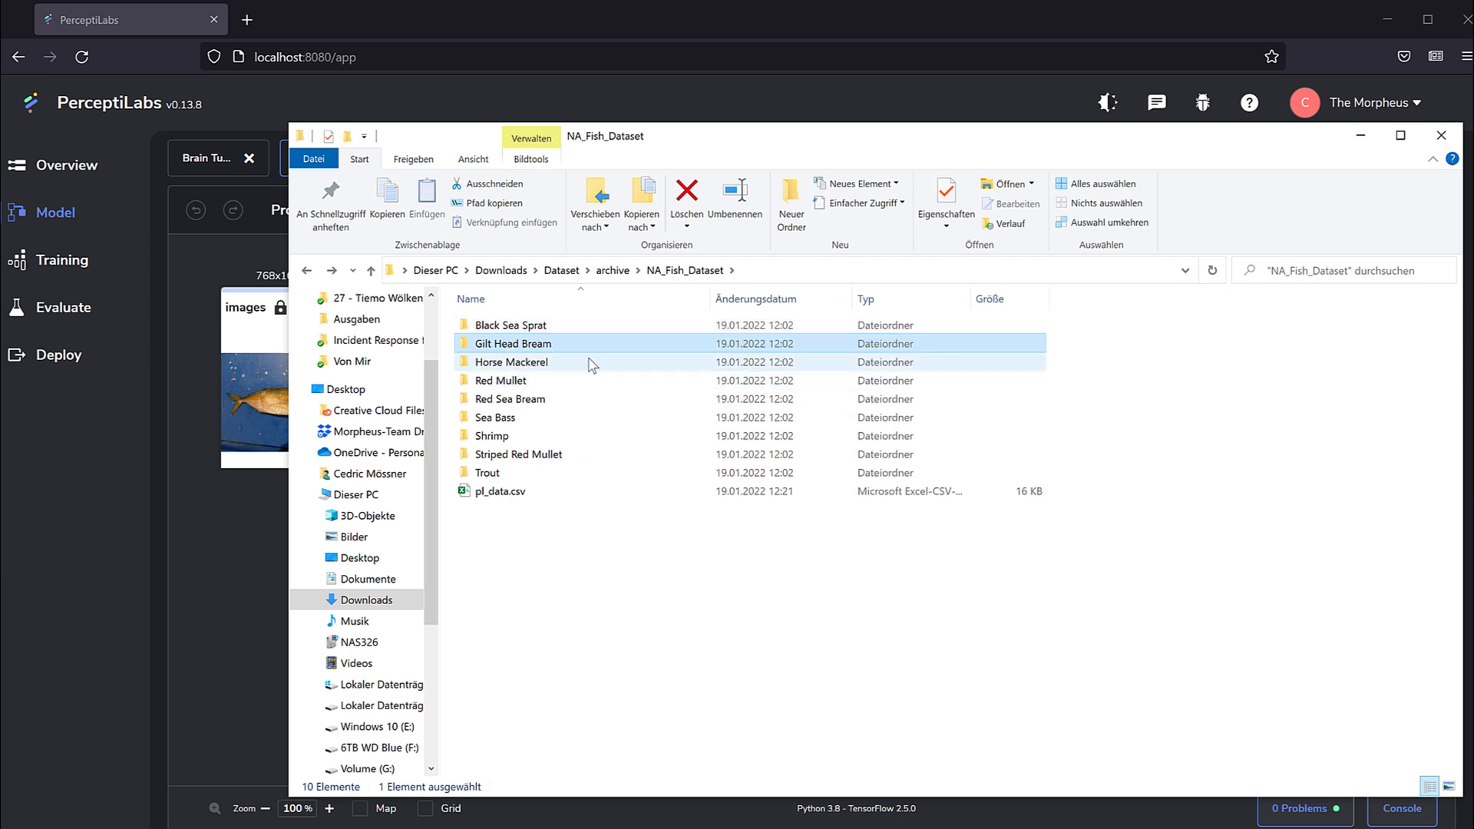
{"action": "left_click_drag", "start_coordinate": [551, 592], "coordinate": [539, 491]}
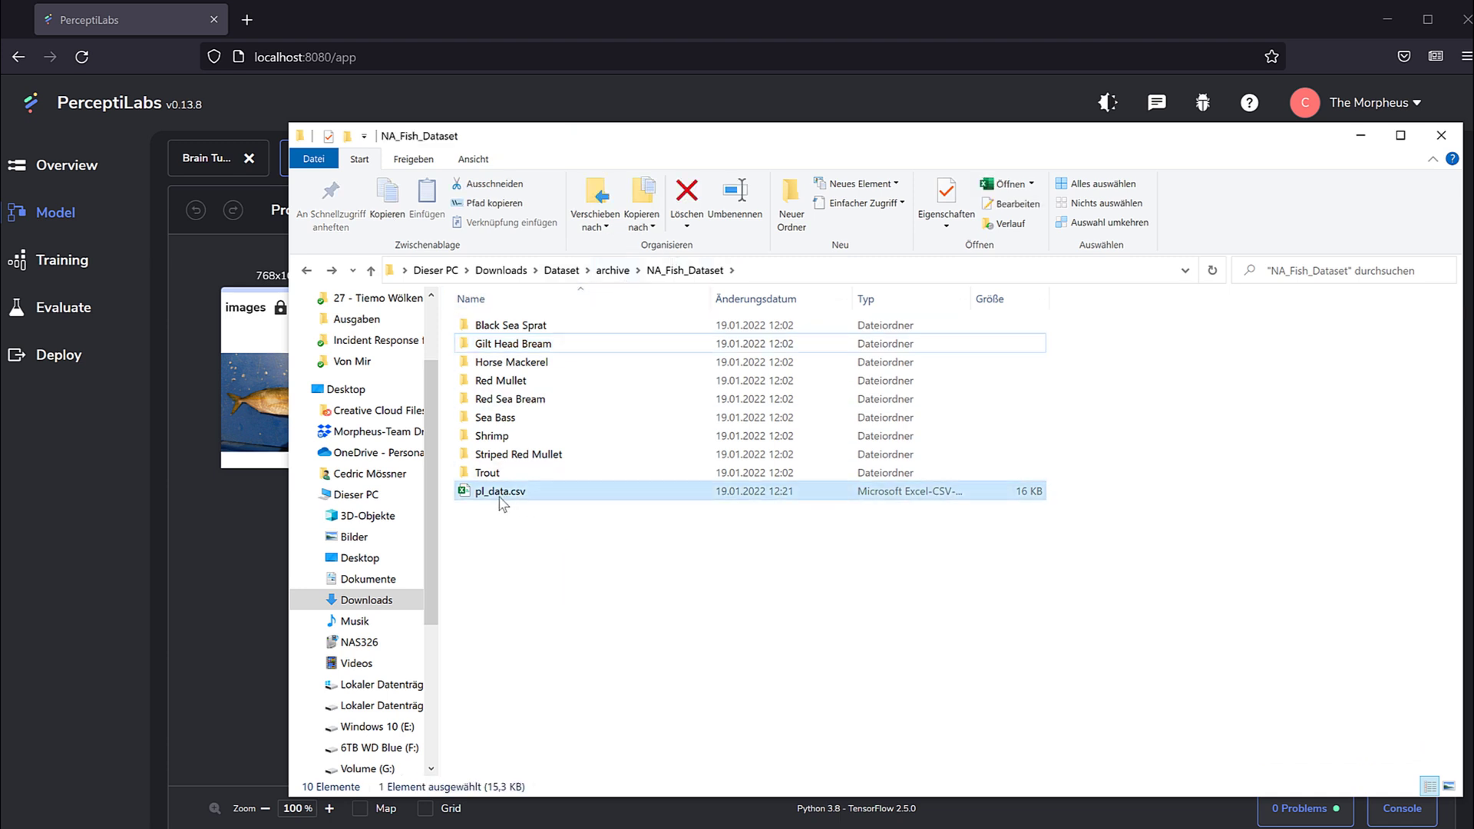
{"action": "left_click", "coordinate": [538, 561]}
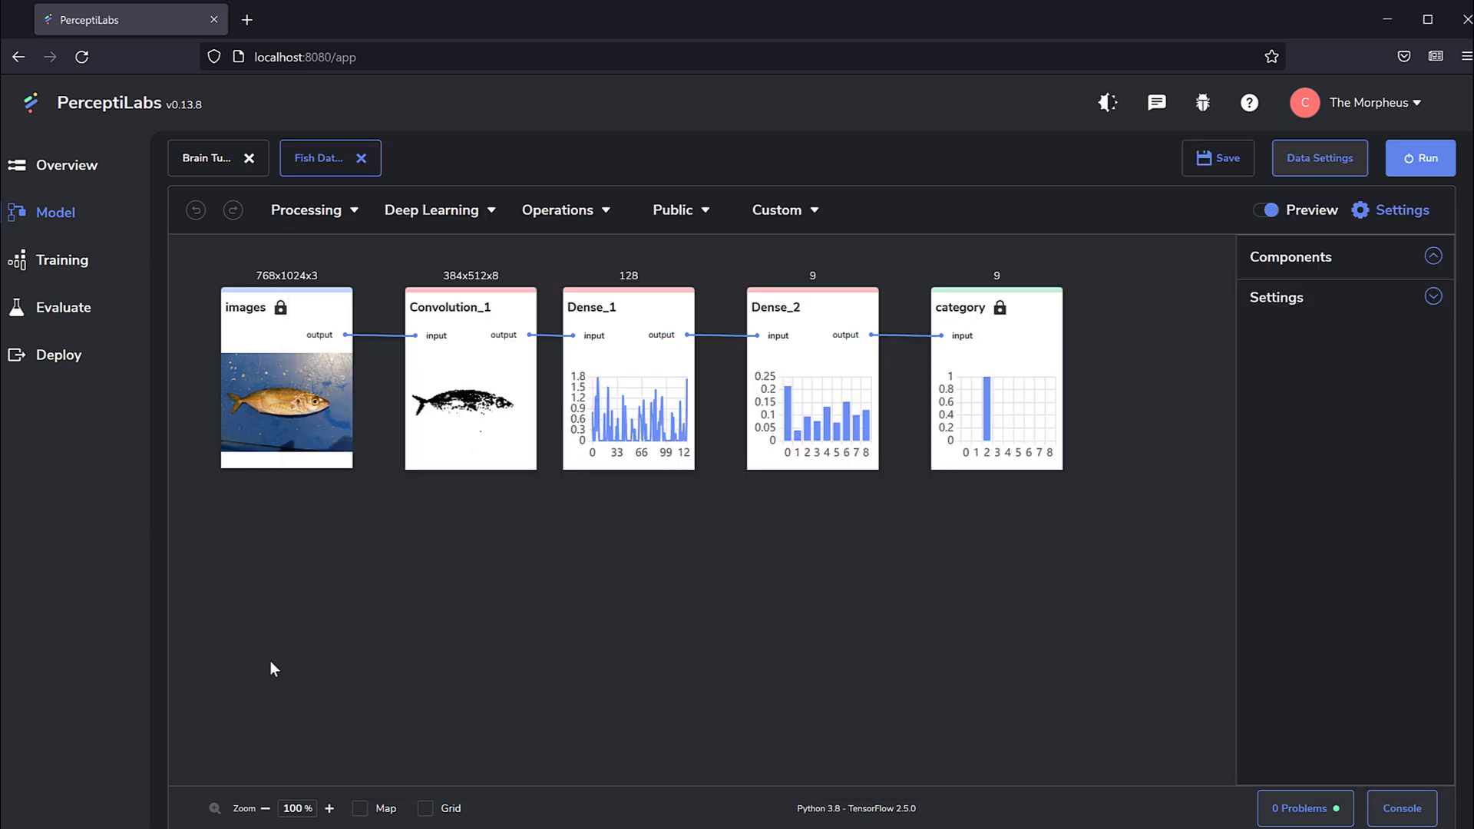
Switch back to PerceptiLabs and review the full Fish Dataset component chain from images to category, leaving nothing selected.
{"action": "left_click", "coordinate": [203, 564]}
{"action": "left_click_drag", "start_coordinate": [226, 651], "coordinate": [1105, 267]}
{"action": "left_click", "coordinate": [1182, 549]}
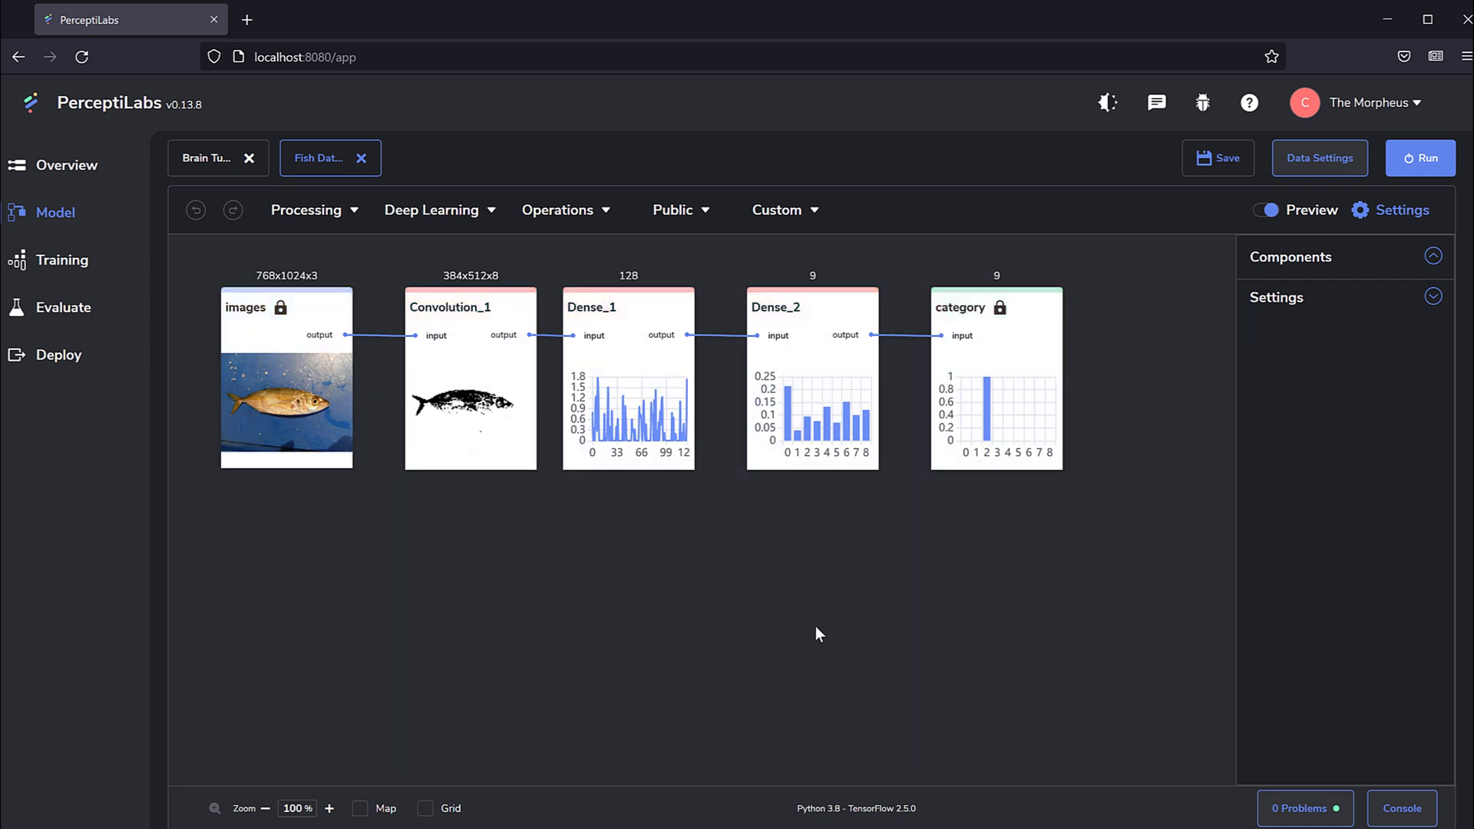